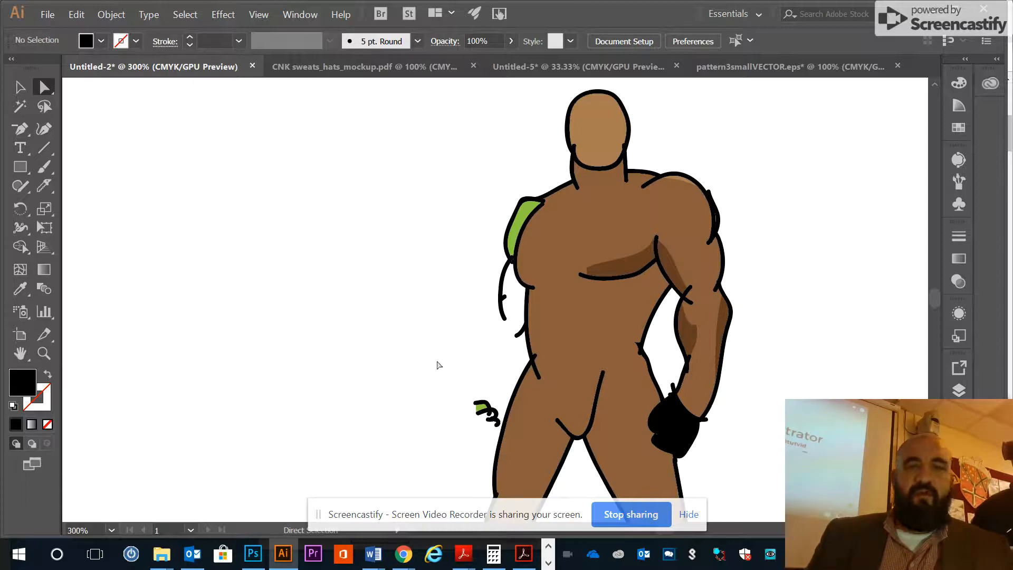
Delete the stray hand scribble beside the thigh and the loose forearm outline strokes beside the torso
left_click(497, 428)
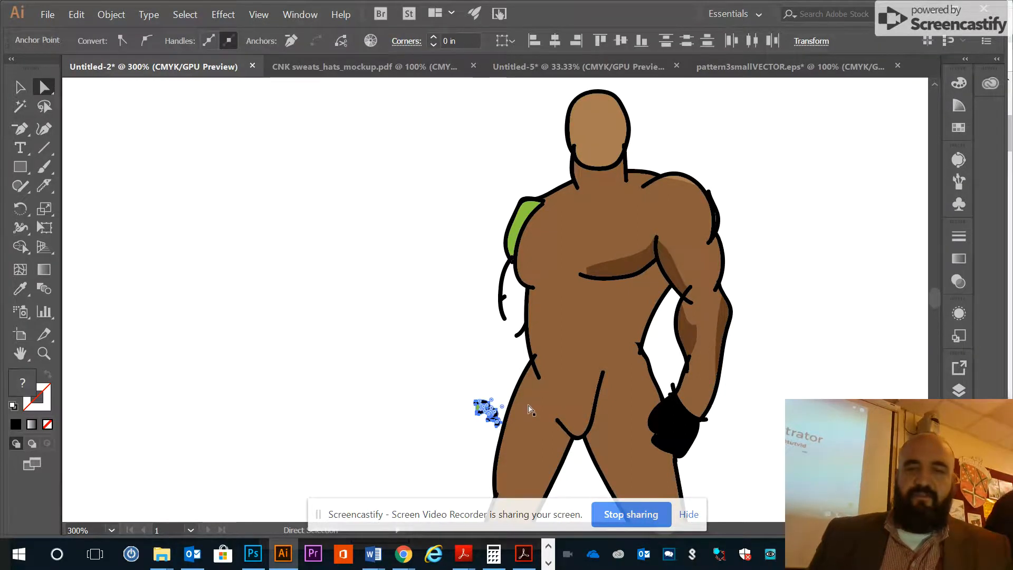
key("Delete")
left_click_drag(478, 294, 519, 345)
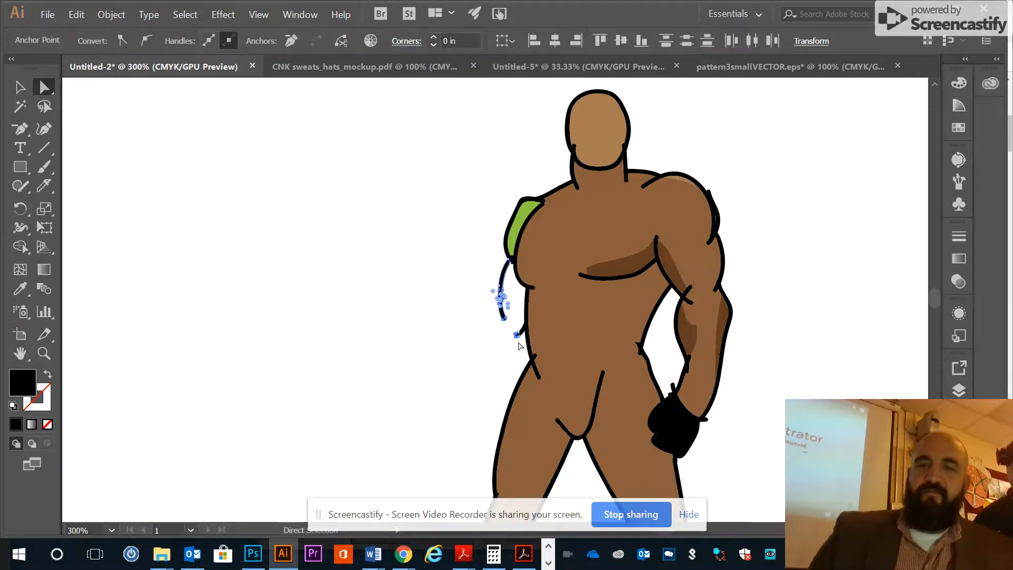
key("Delete")
left_click(522, 333)
key("Delete")
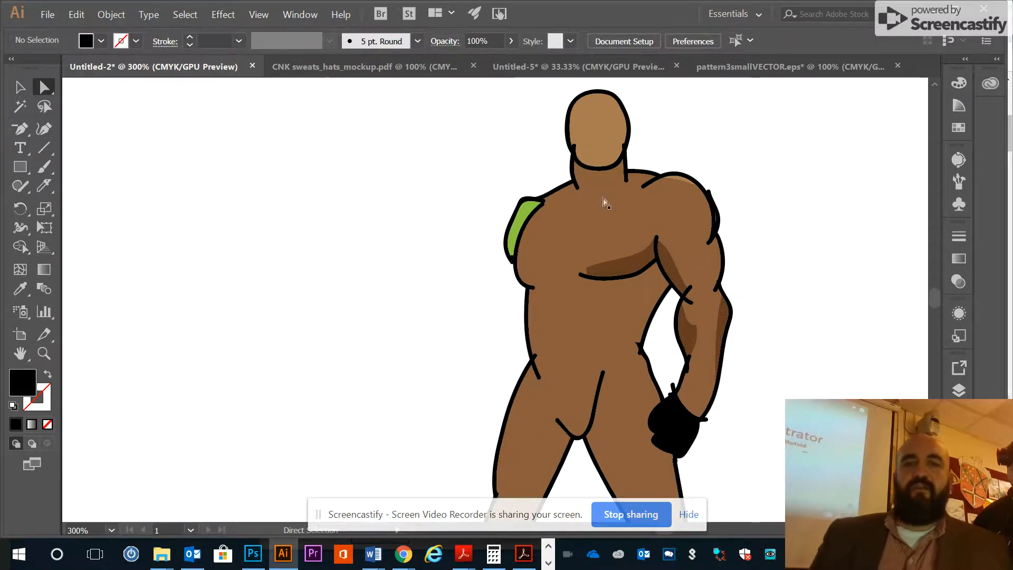
Delete the green upper-arm shape, its black outline and the leftover black specks beside the chest
left_click(506, 248)
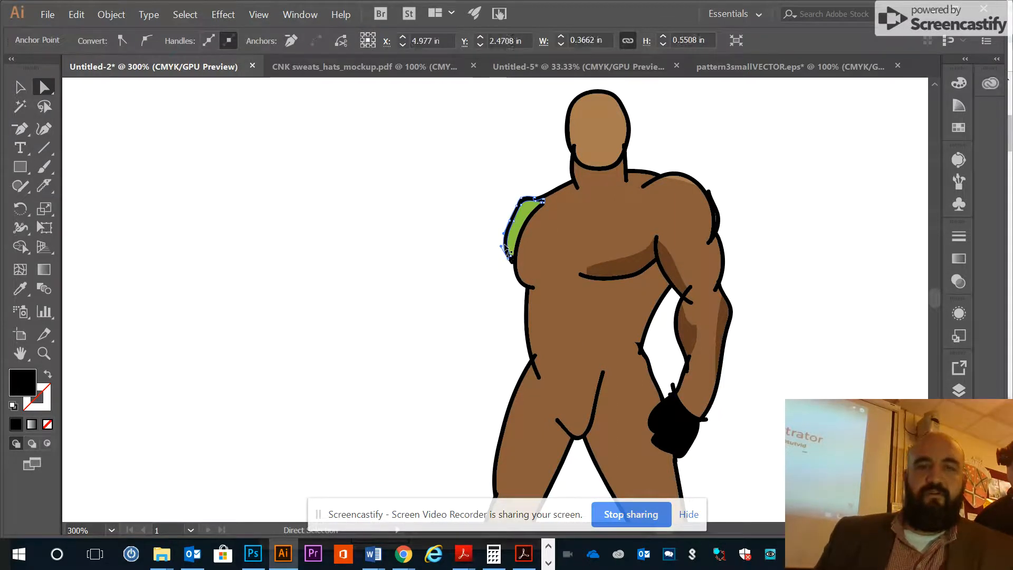
left_click(501, 249)
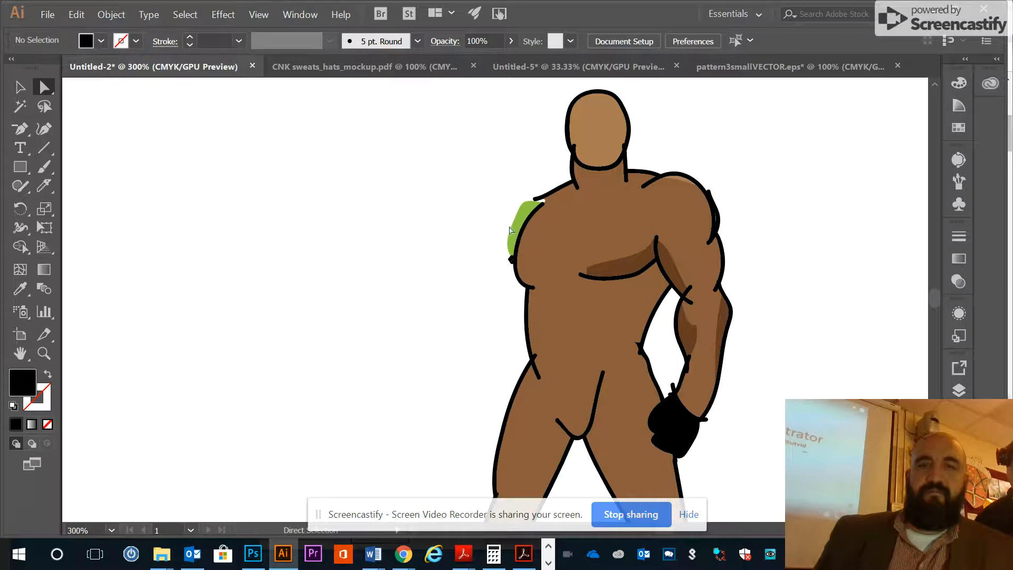
left_click(512, 236)
key("Delete")
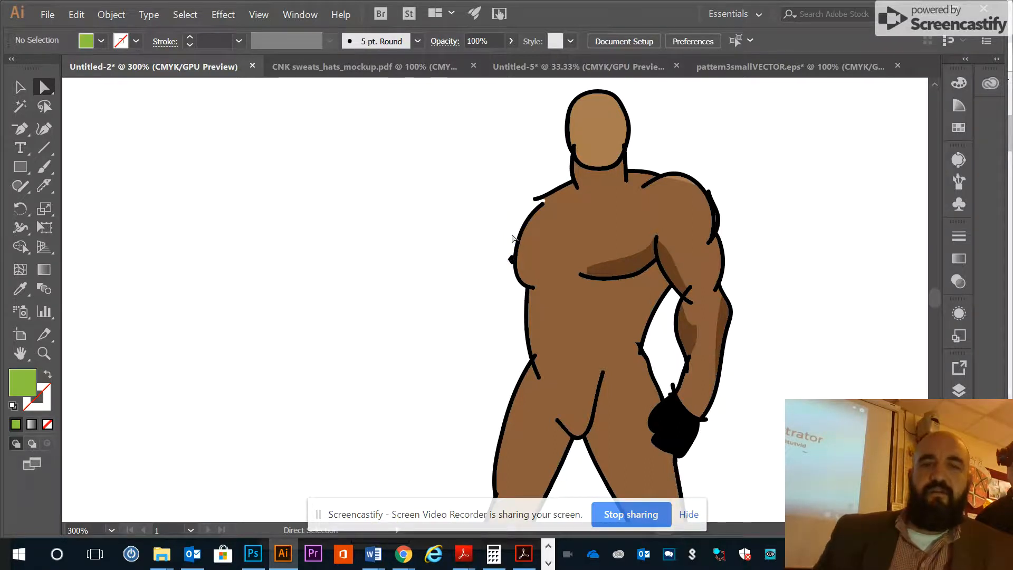
left_click(514, 265)
key("Delete")
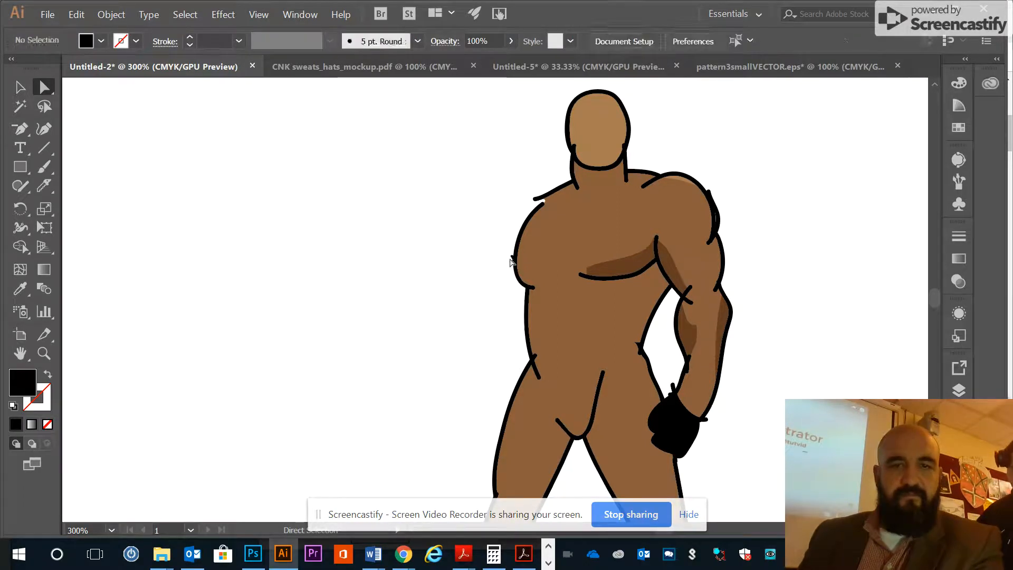
left_click(514, 262)
key("Delete")
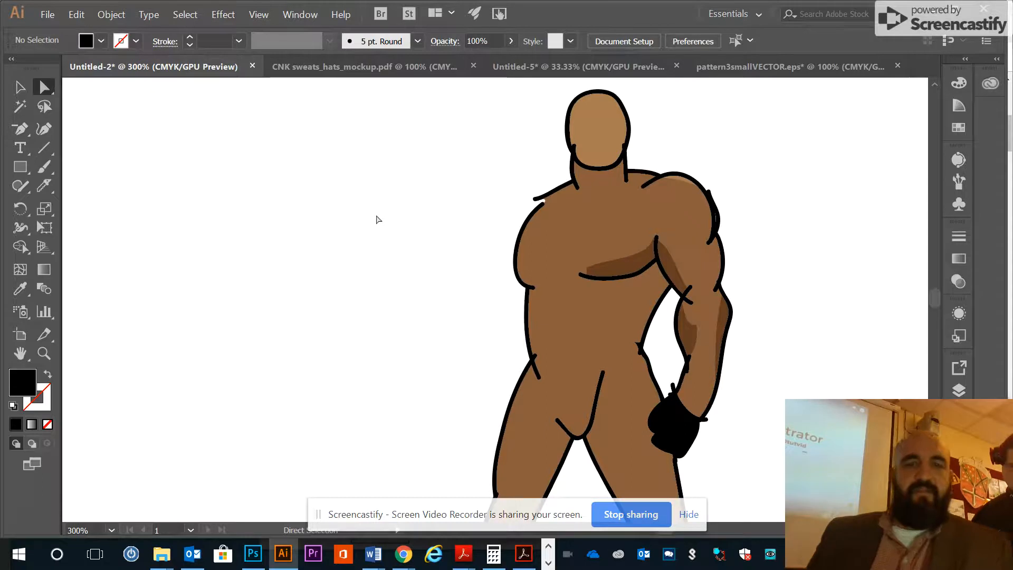
Paste the copied superhero reference image and reflect it across the vertical axis
key("ctrl+v")
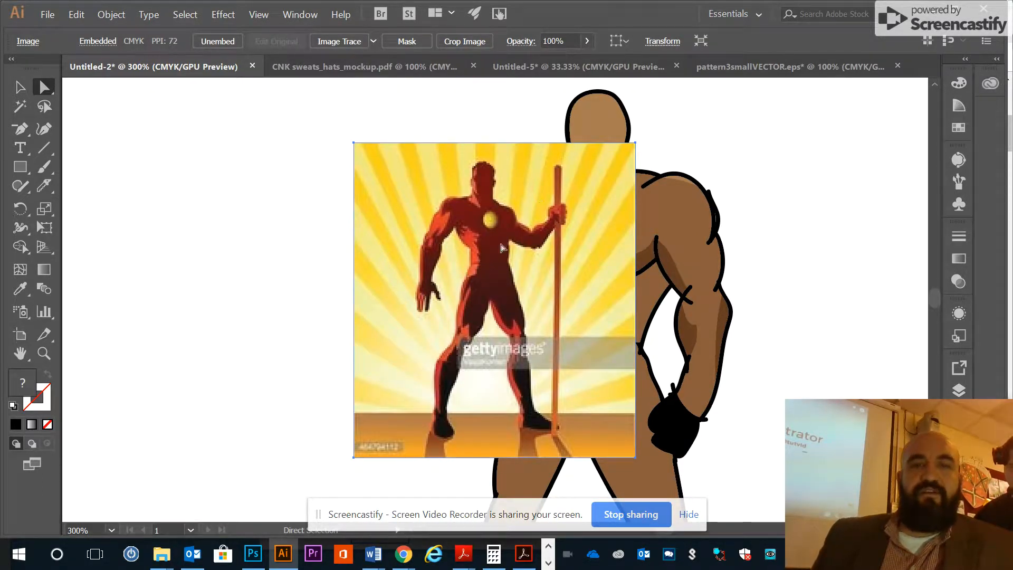
right_click(457, 220)
mouse_move(527, 322)
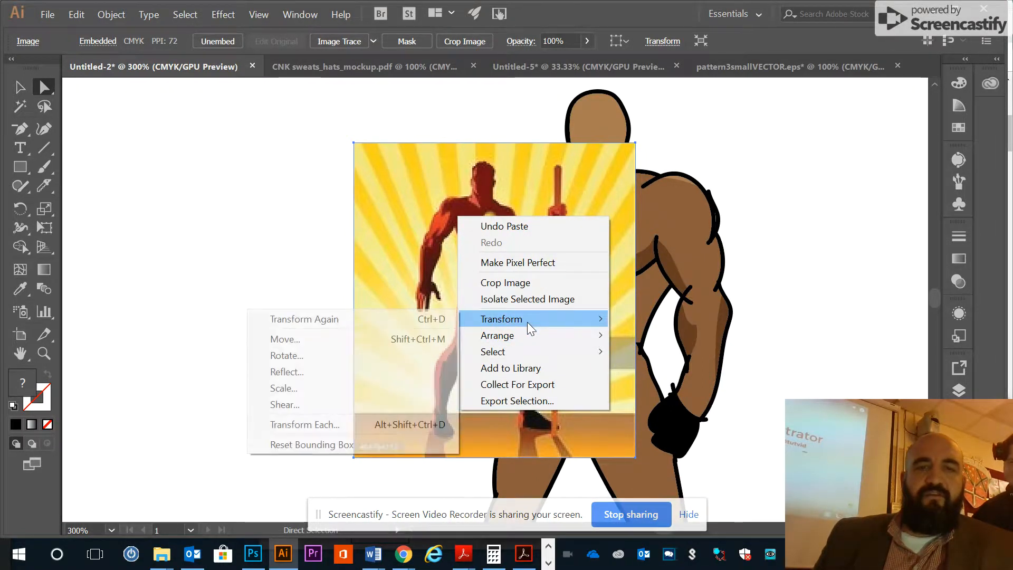
left_click(289, 371)
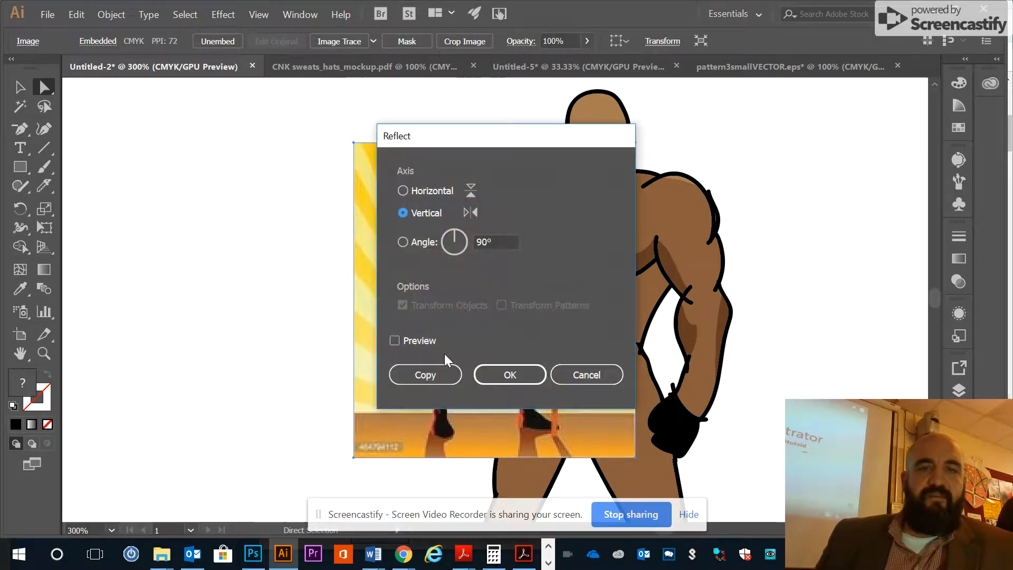
left_click(504, 375)
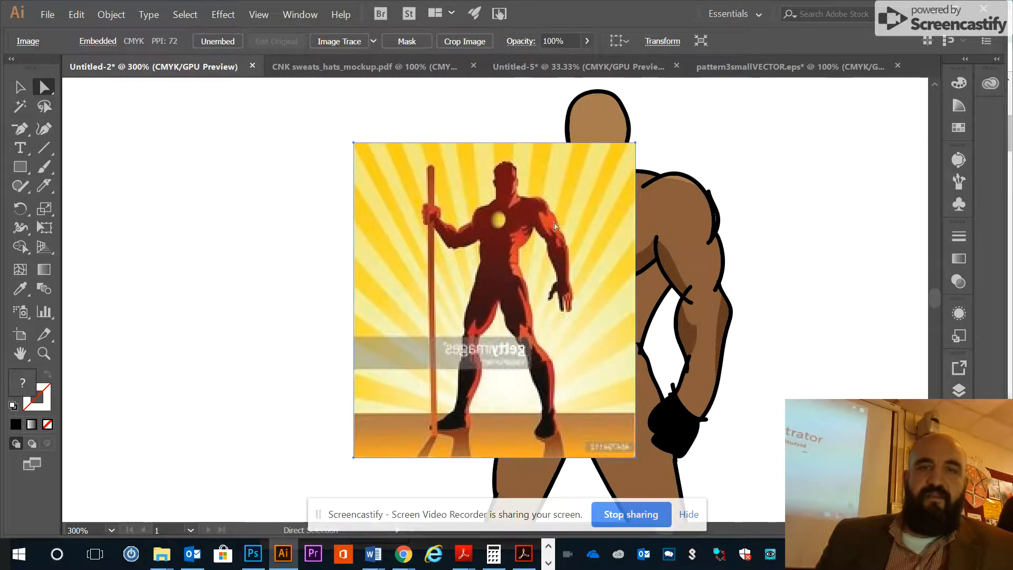
Send the reflected reference image to the back, behind the drawn figure
right_click(448, 229)
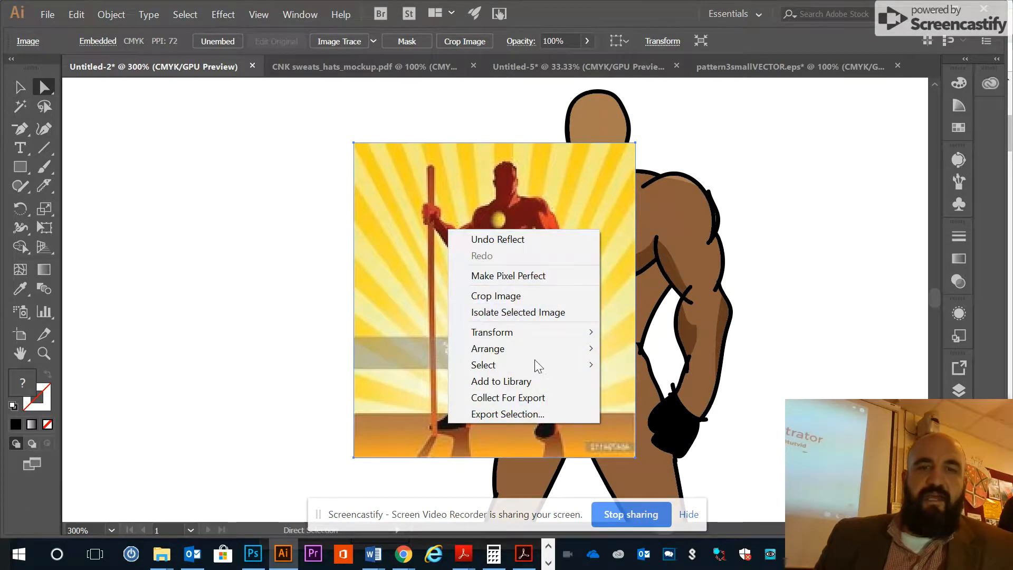
mouse_move(534, 354)
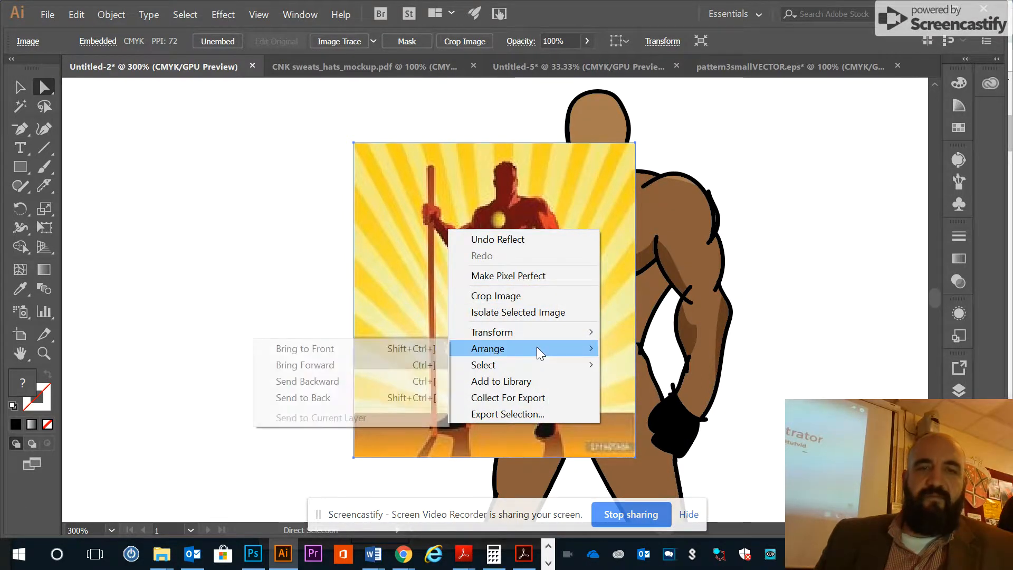
left_click(296, 397)
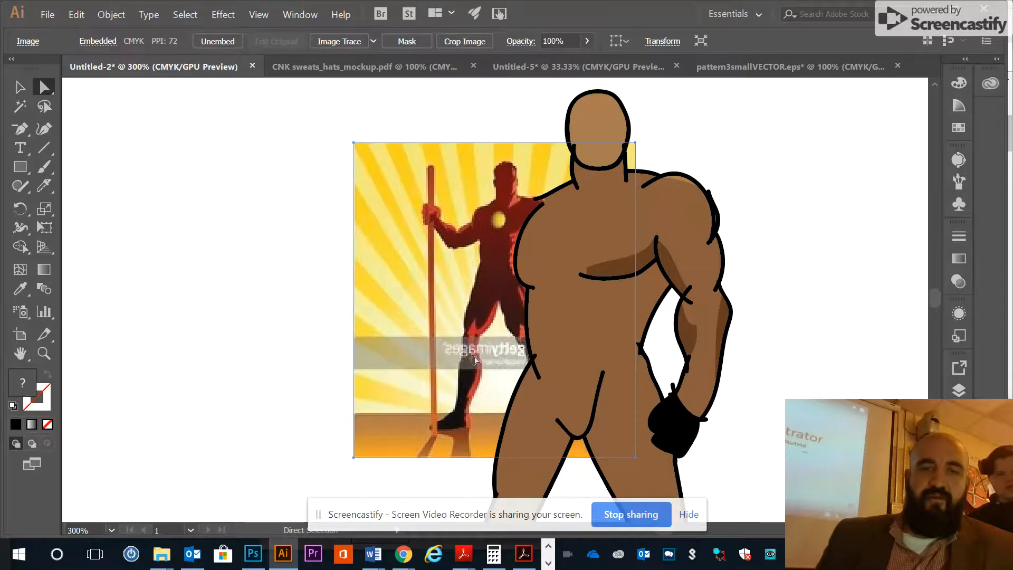
Enlarge the reference image and position it so its hero lines up behind the drawn figure with the staff arm exposed
key("z")
left_click(531, 419, "alt")
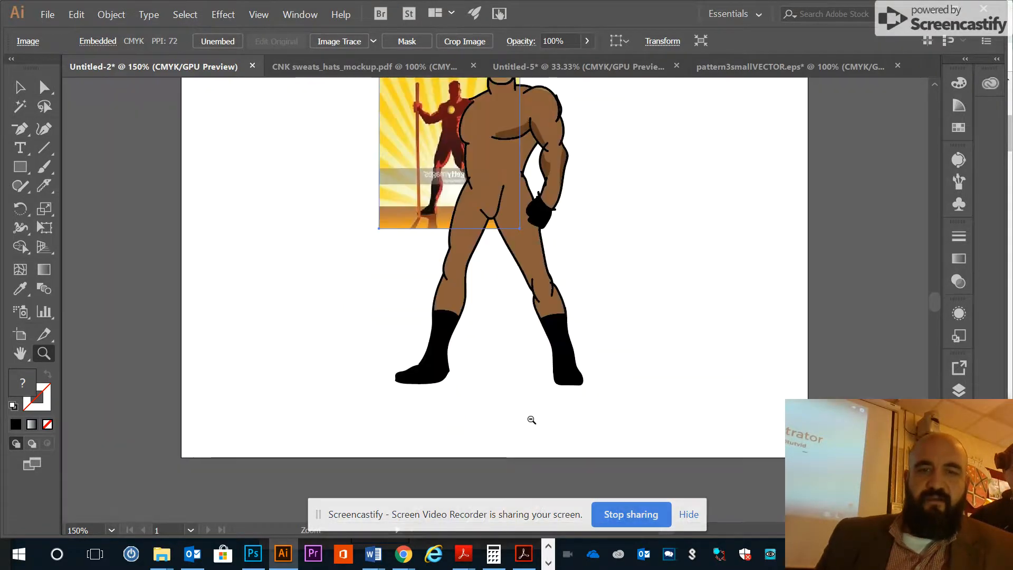
key("v")
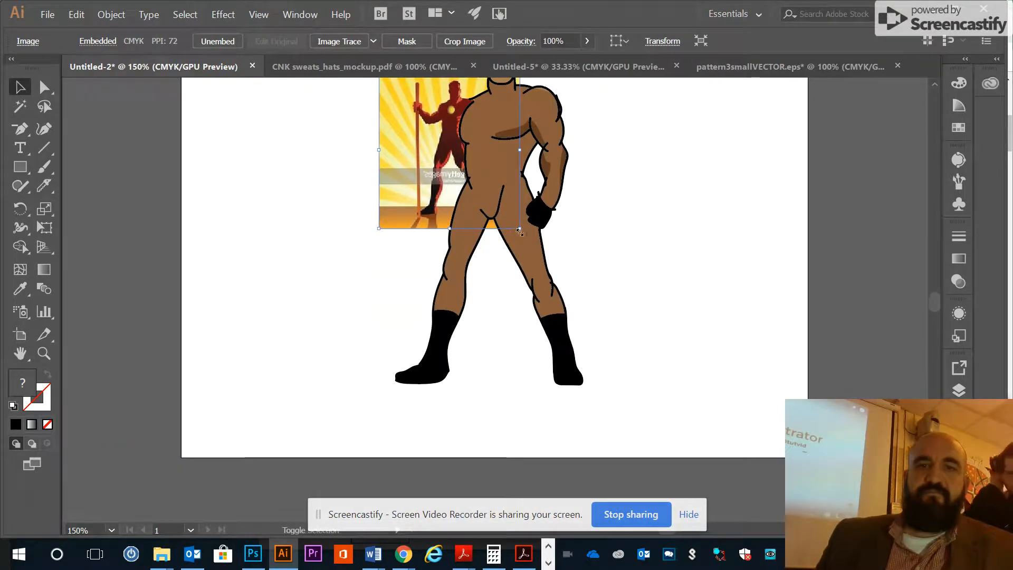
left_click_drag(521, 230, 696, 427)
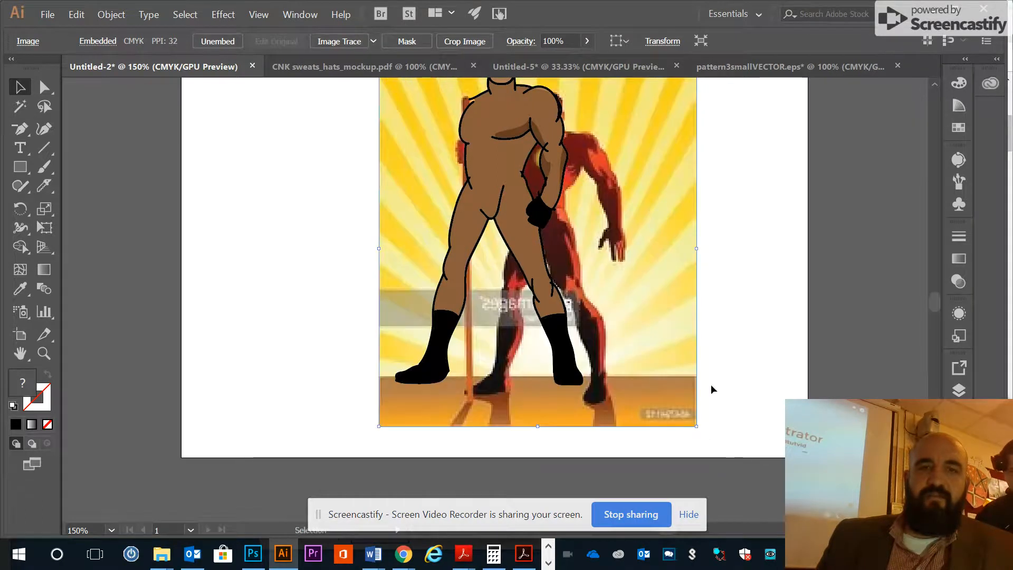
left_click_drag(679, 328, 628, 305)
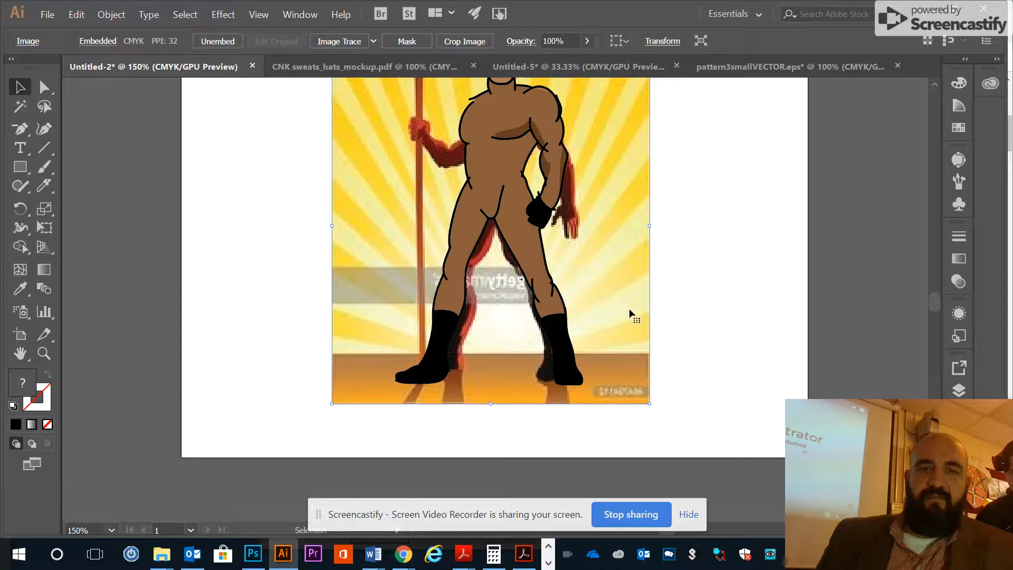
mouse_move(653, 403)
left_mouse_down()
mouse_move(678, 425)
mouse_move(655, 399)
left_mouse_up()
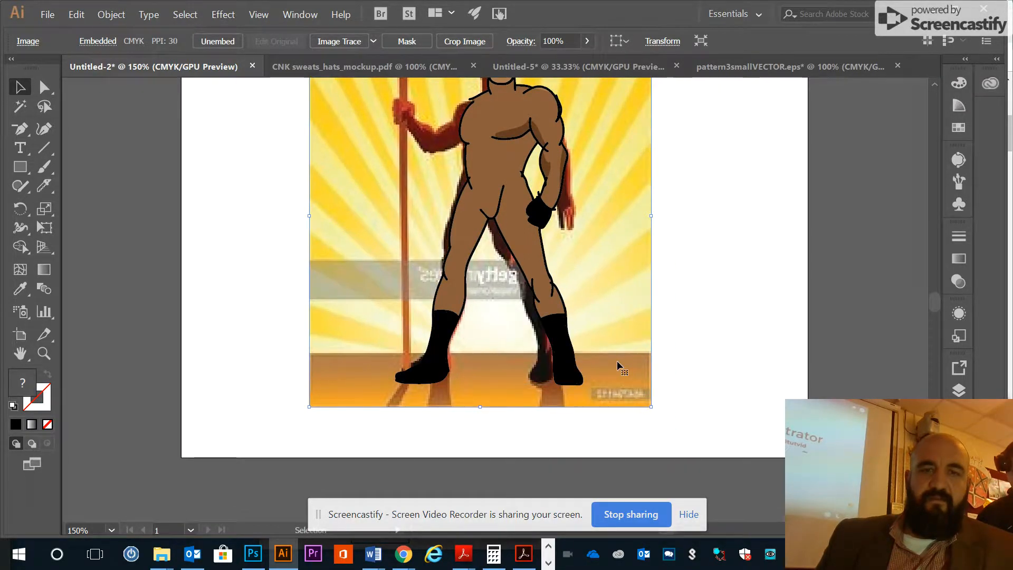
scroll(649, 368, "up", 3)
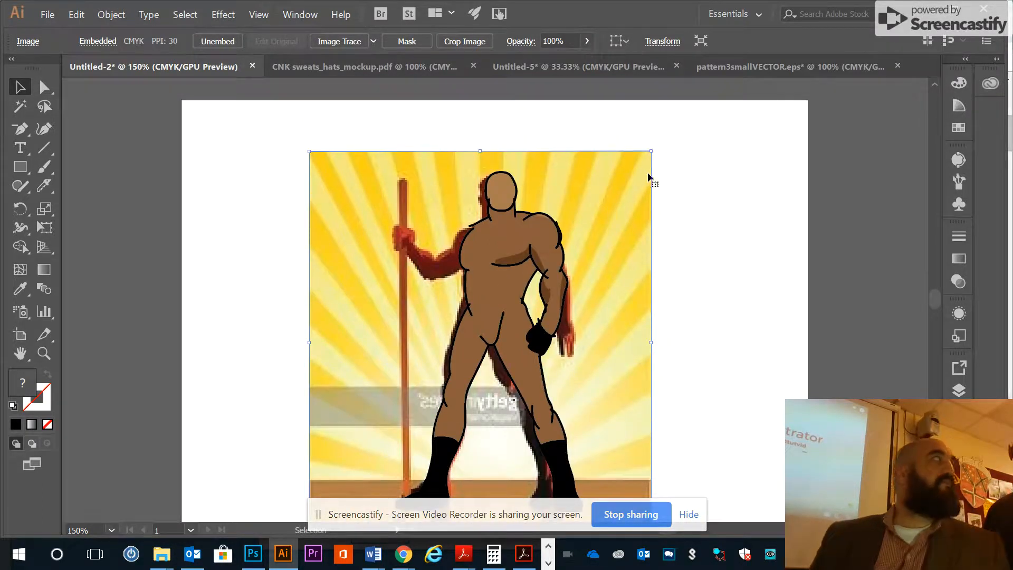
left_click_drag(654, 153, 660, 153)
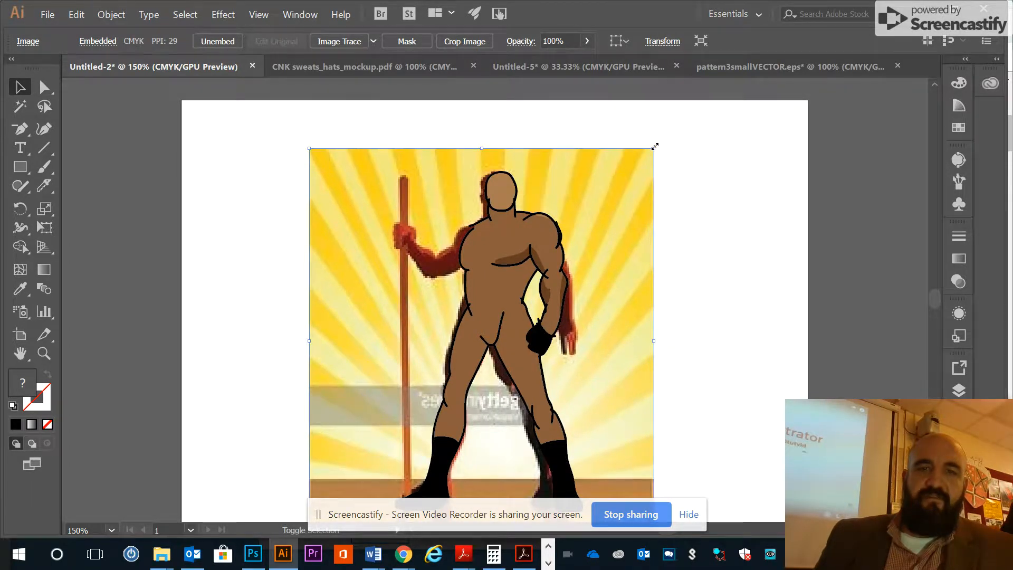
left_click(764, 285)
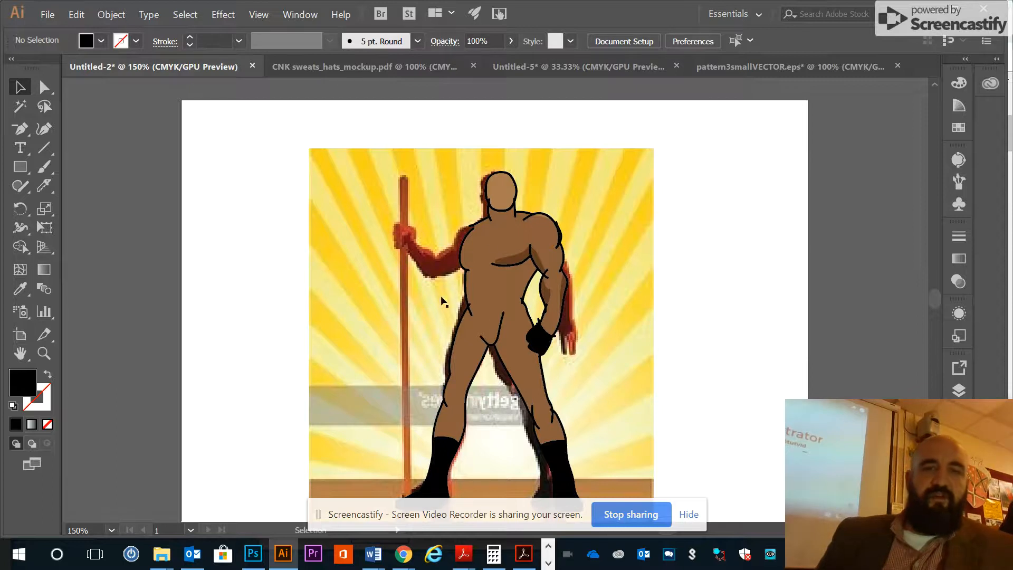
Paint a curved outline stroke along the shoulder of the reference's staff-holding arm with the Paintbrush
left_click(43, 352)
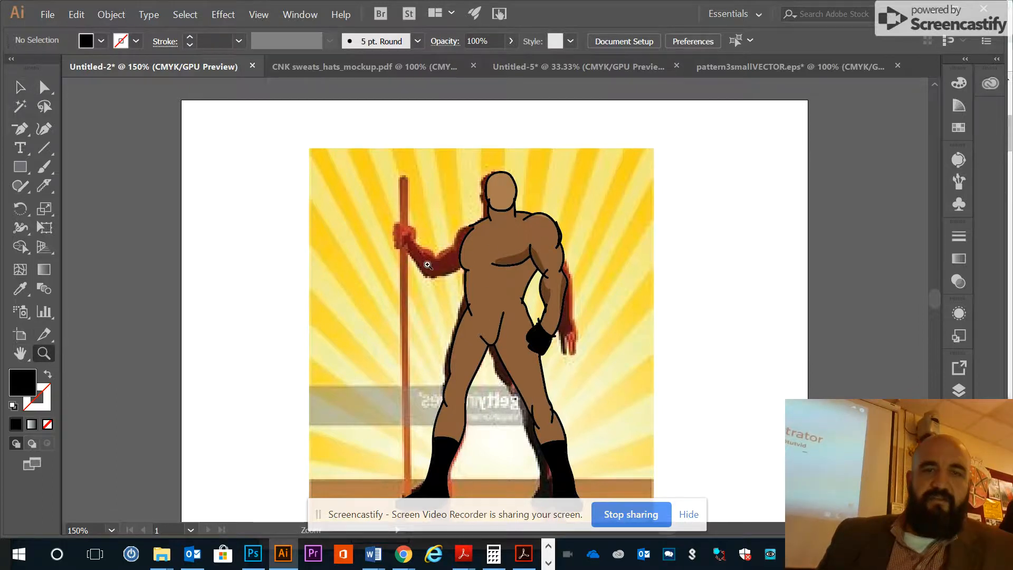
left_click(458, 263)
left_click(547, 273)
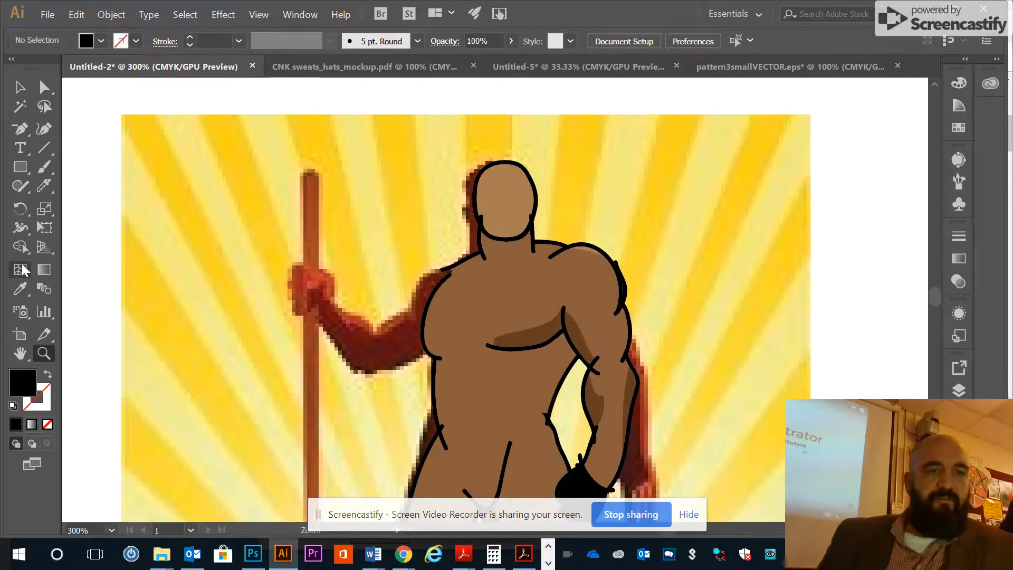
left_click(44, 167)
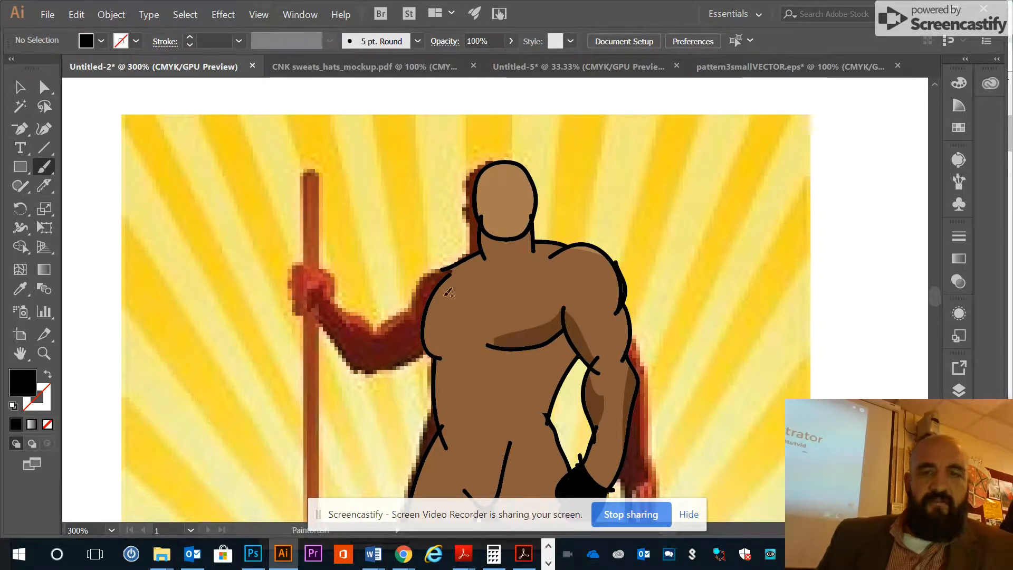
mouse_move(452, 267)
left_mouse_down()
mouse_move(421, 291)
mouse_move(413, 314)
left_mouse_up()
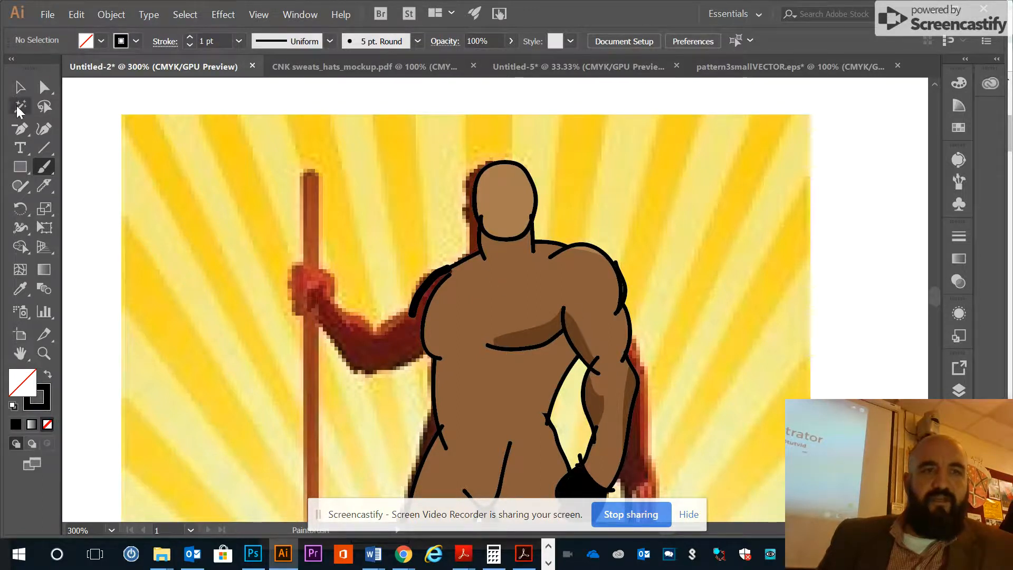
Set the new shoulder outline's stroke weight to 0.5 pt
left_click(20, 87)
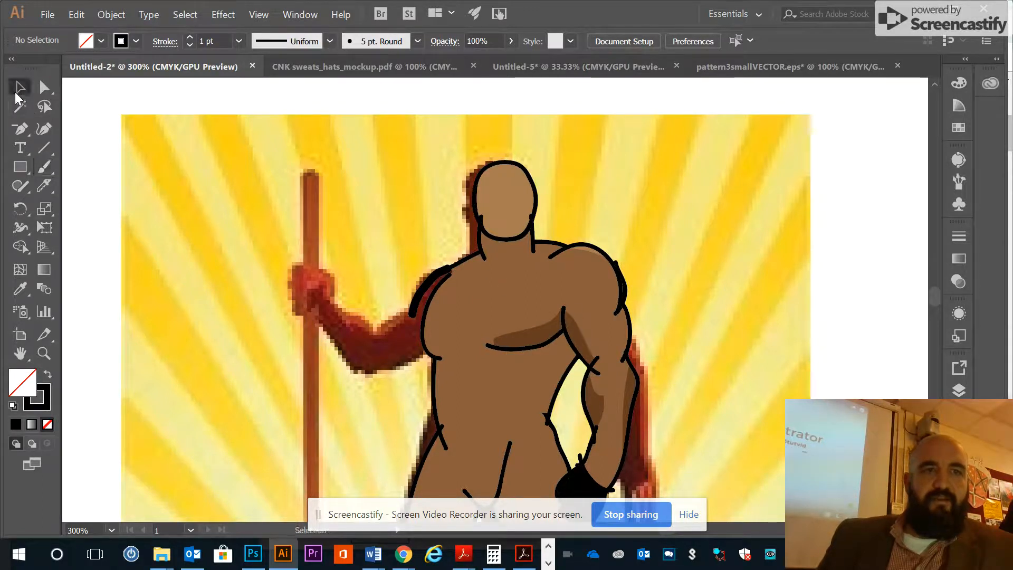
left_click(428, 291)
left_click(240, 42)
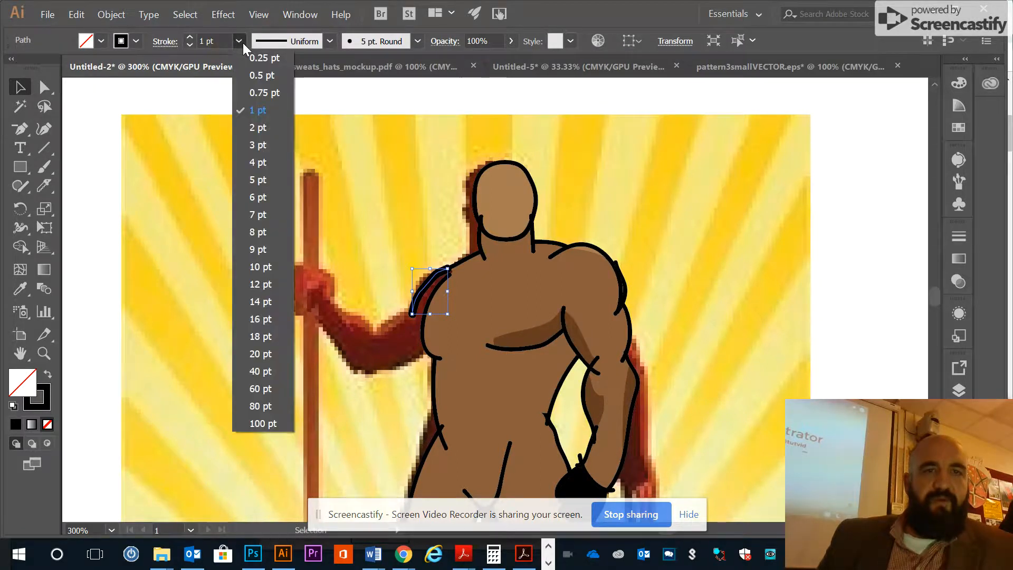
left_click(261, 75)
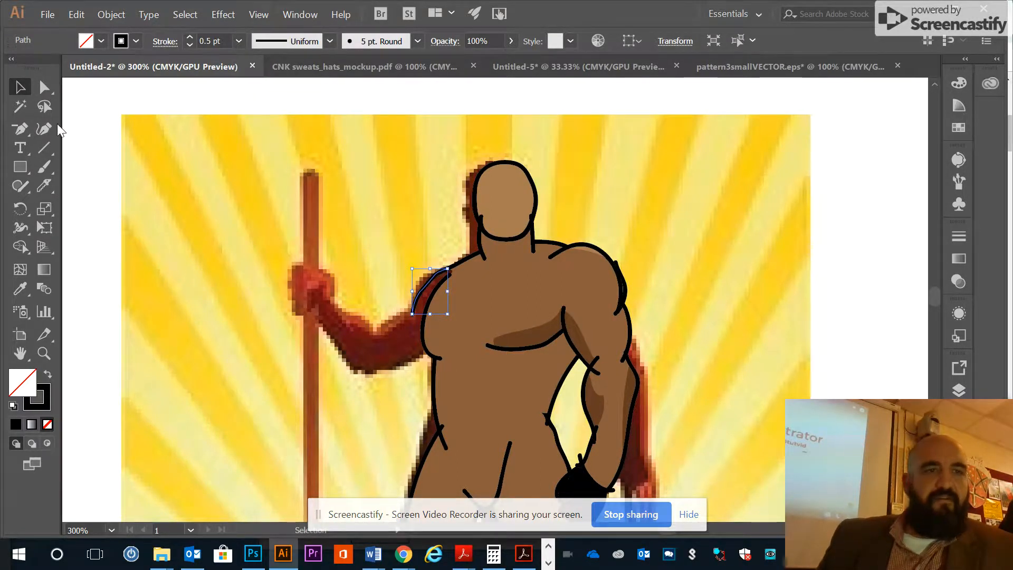
Paint the top curve of the biceps, the underside of the upper arm and the lower edge of the forearm over the reference arm
left_click(44, 167)
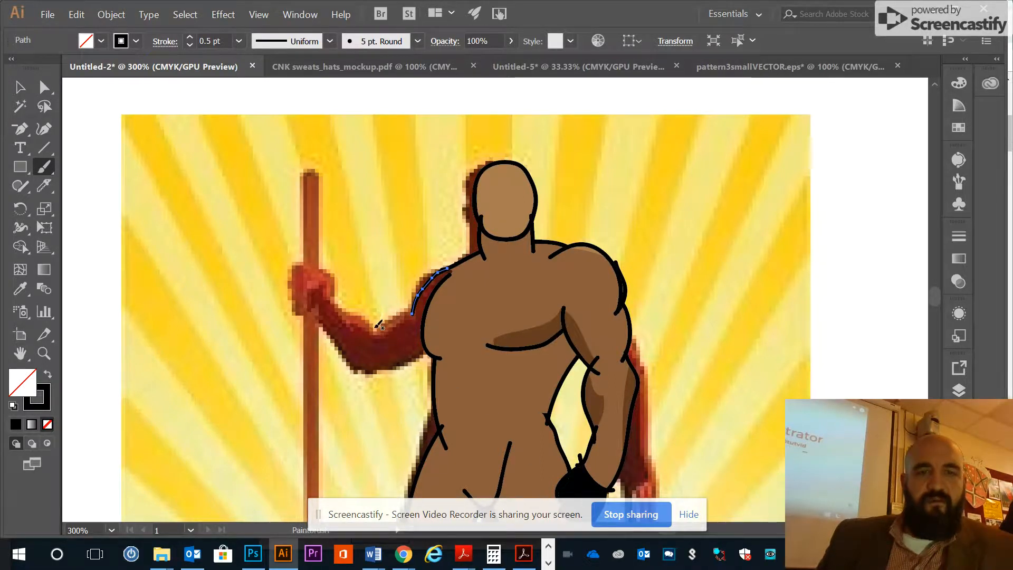
left_click_drag(374, 331, 372, 333)
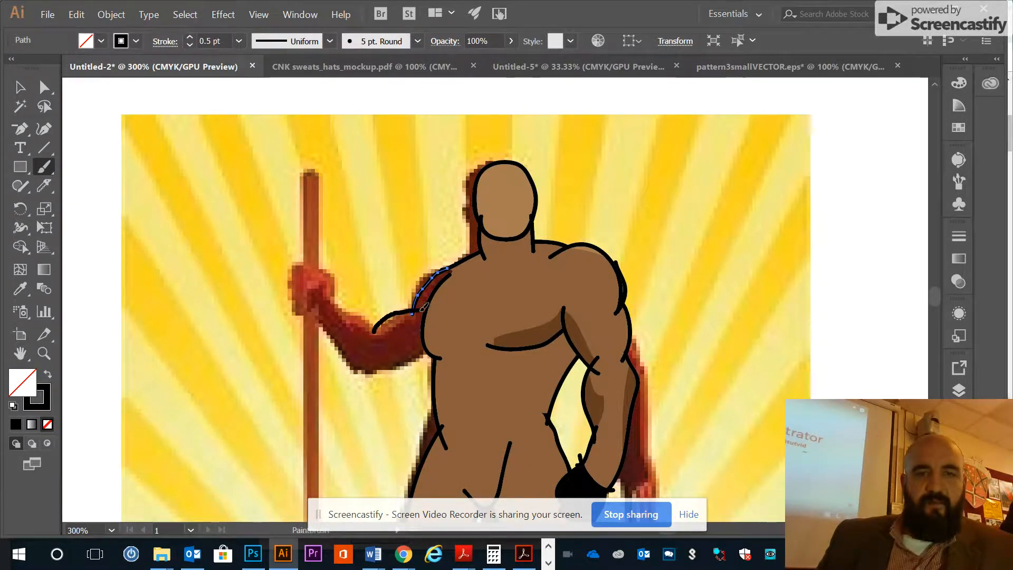
left_click_drag(352, 371, 434, 349)
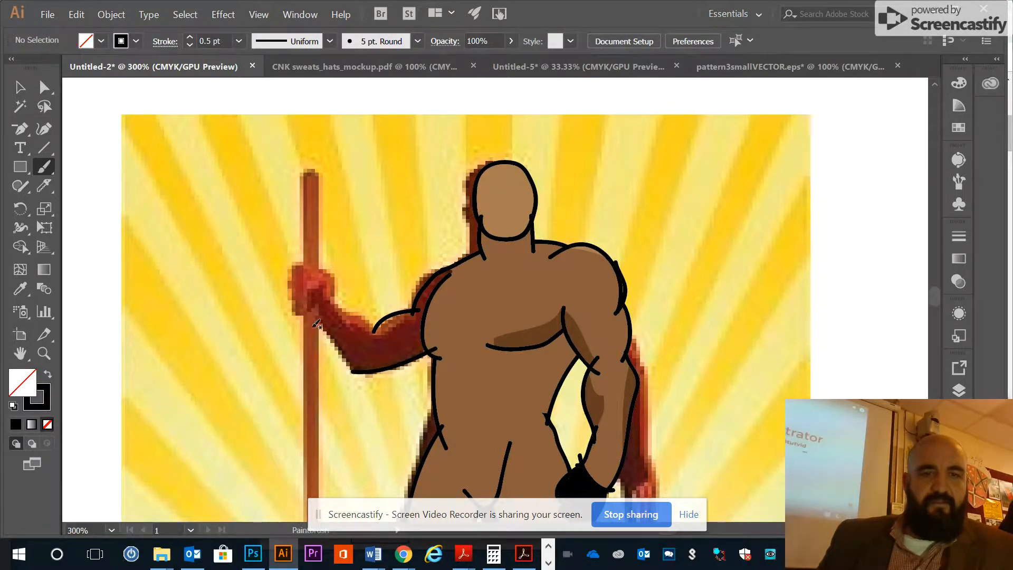
mouse_move(316, 315)
left_mouse_down()
mouse_move(345, 338)
mouse_move(358, 374)
left_mouse_up()
key("ctrl+z")
left_click_drag(317, 318, 357, 373)
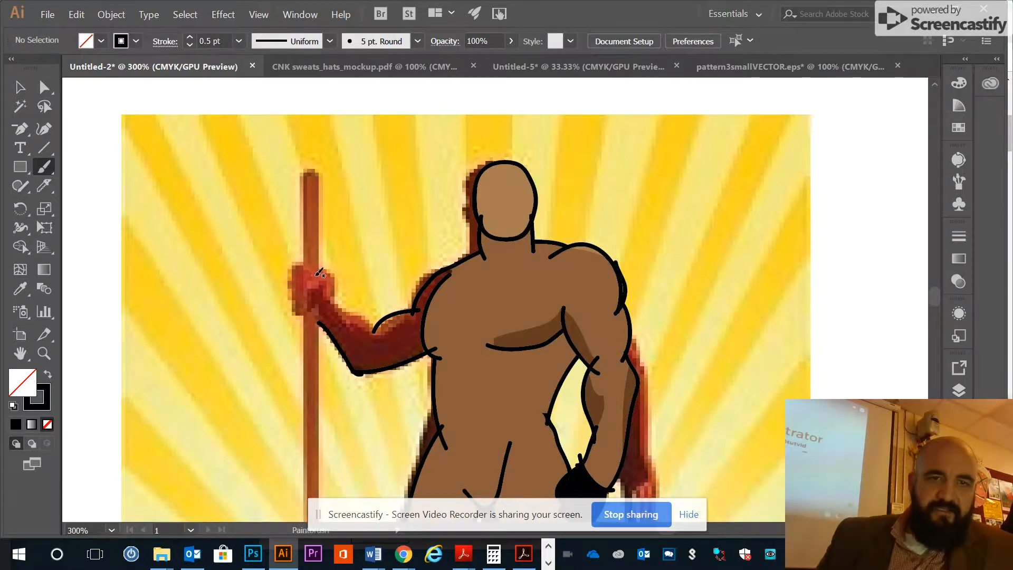
Paint the fist's thumb, fingers and wrist over the reference, plus the forearm's upper edge down to the elbow crease
mouse_move(327, 271)
left_mouse_down()
mouse_move(317, 267)
mouse_move(306, 284)
left_mouse_up()
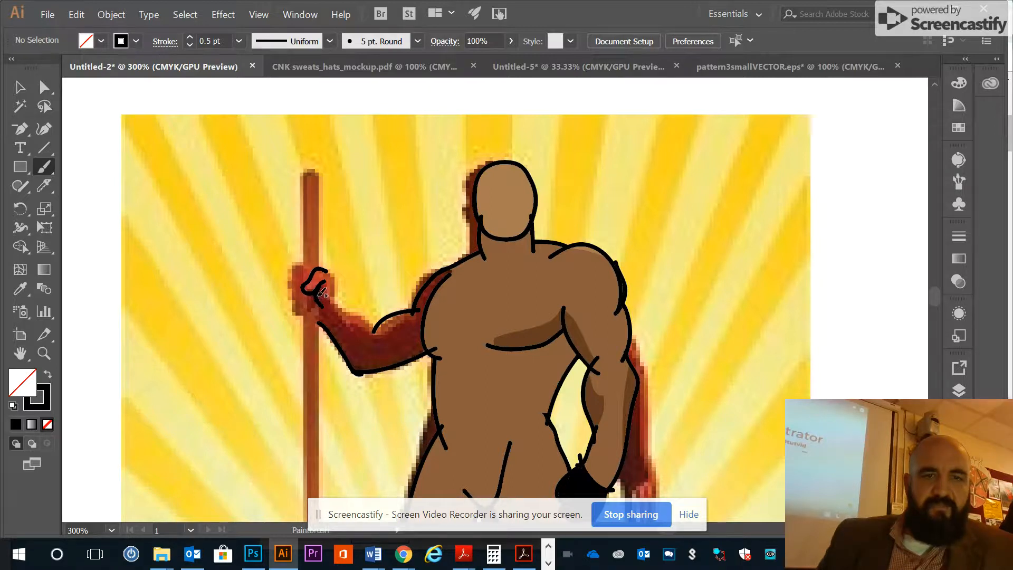
left_click_drag(323, 297, 321, 312)
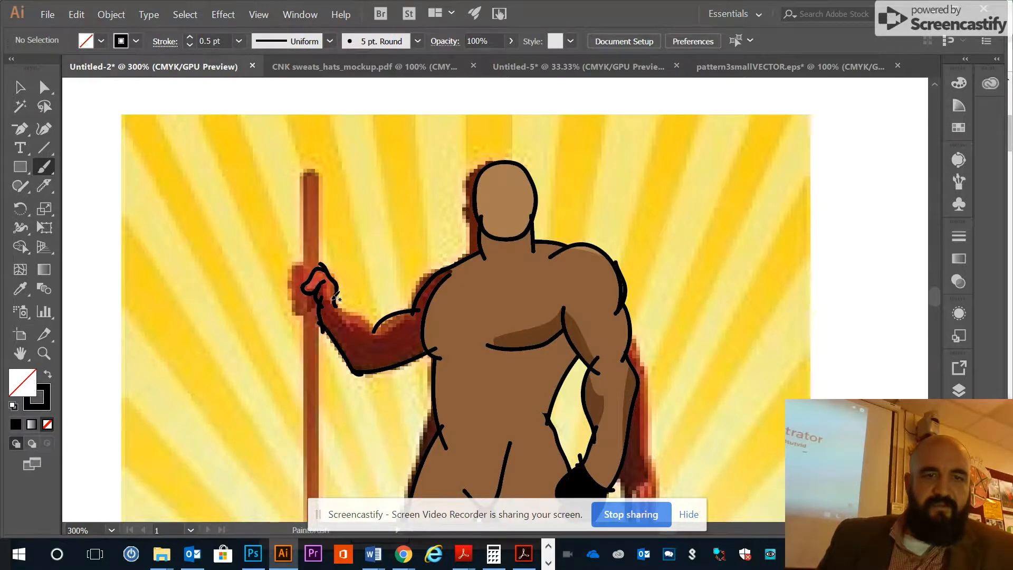
left_click_drag(357, 311, 378, 333)
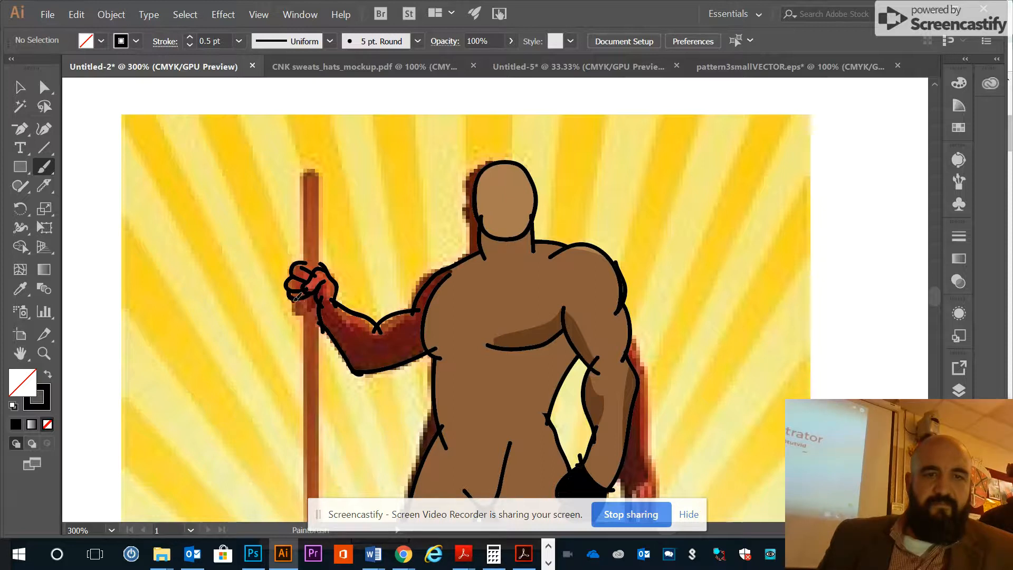
left_click_drag(300, 310, 313, 304)
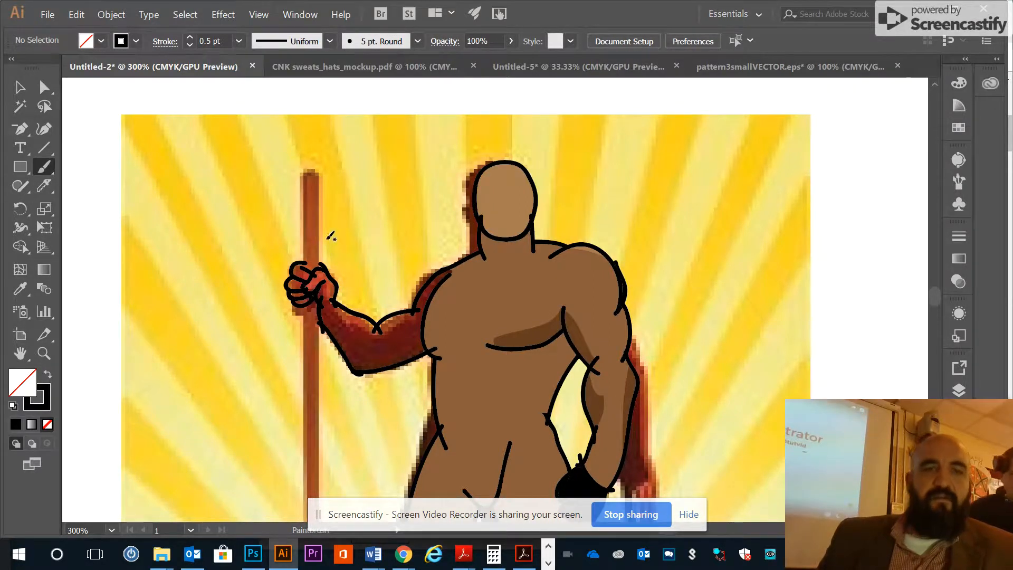
Draw a narrow rounded rectangle over the reference's staff, running from its tip down to the figure's foot
scroll(335, 236, "down", 3)
scroll(328, 246, "up", 5)
scroll(320, 260, "down", 3)
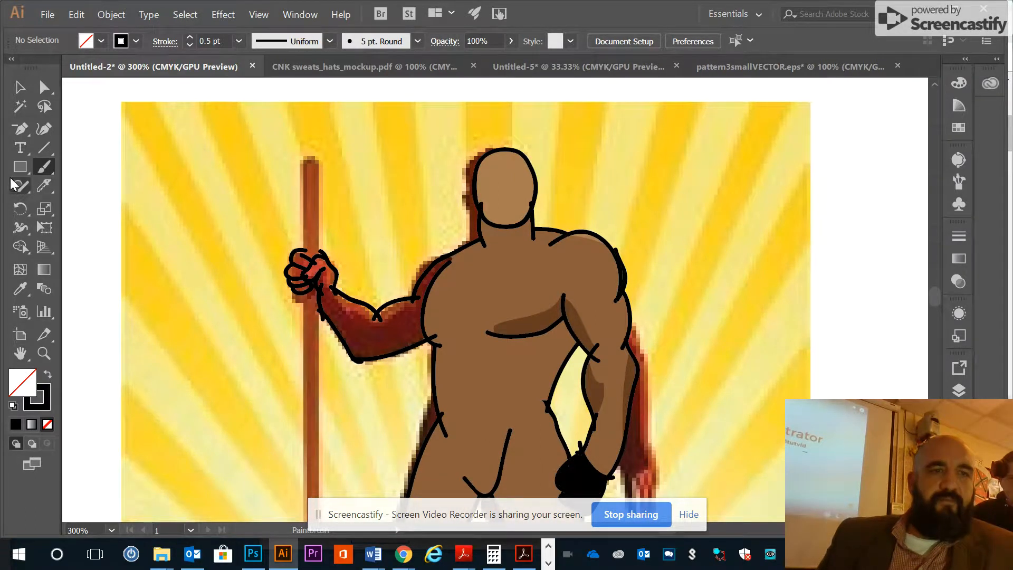
left_click_drag(14, 170, 80, 186)
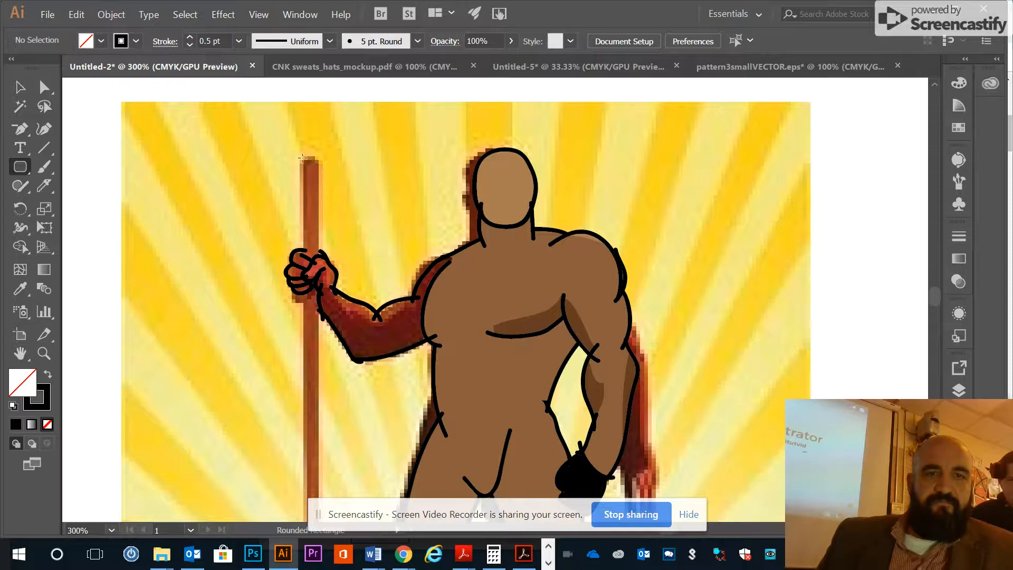
left_click_drag(311, 179, 307, 498)
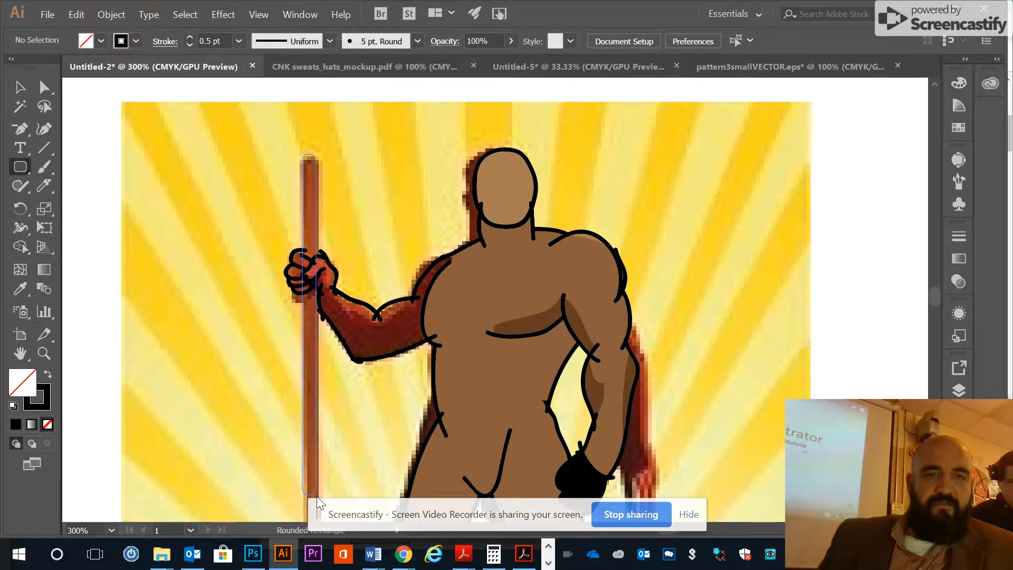
scroll(328, 442, "down", 5)
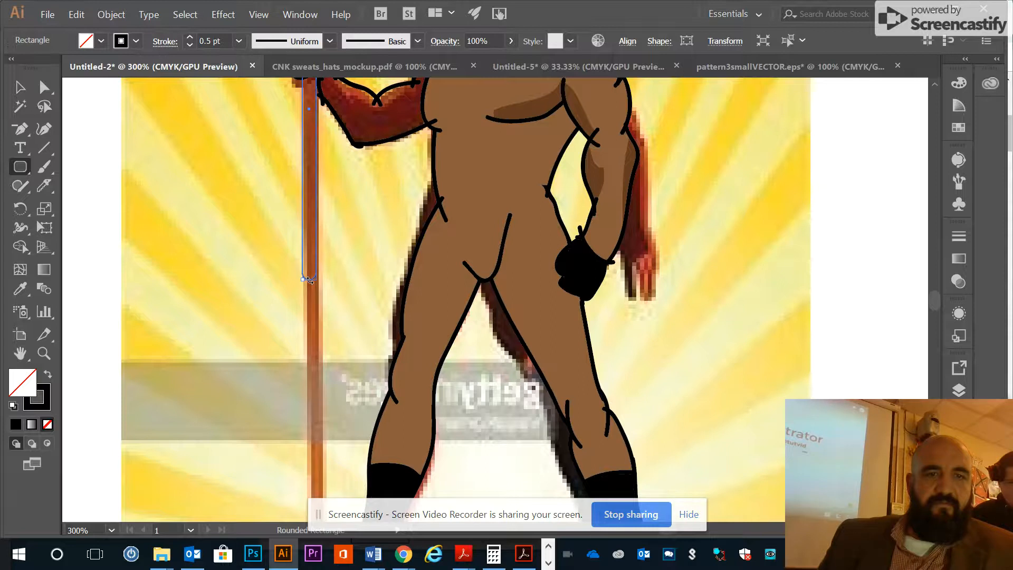
left_click_drag(310, 278, 304, 505)
scroll(305, 410, "down", 3)
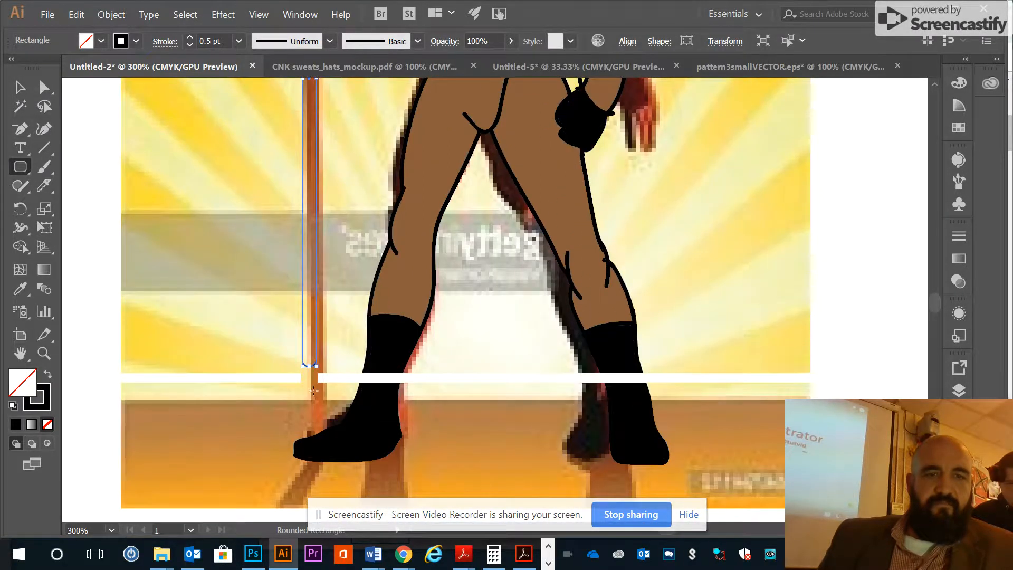
left_click_drag(310, 365, 309, 443)
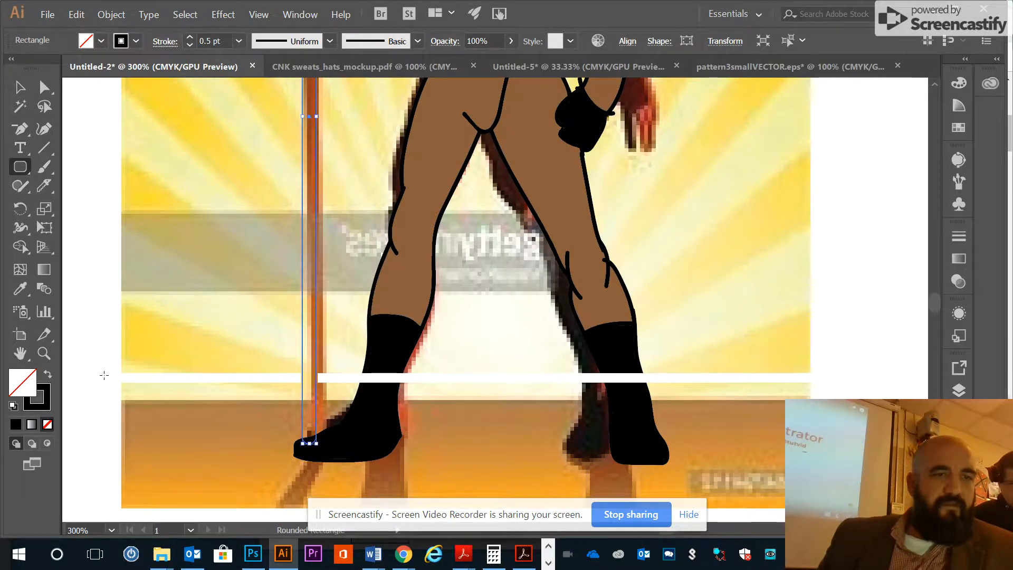
Set the staff rectangle's stroke weight to 2 pt
left_click(188, 38)
left_click(188, 38)
left_click(189, 38)
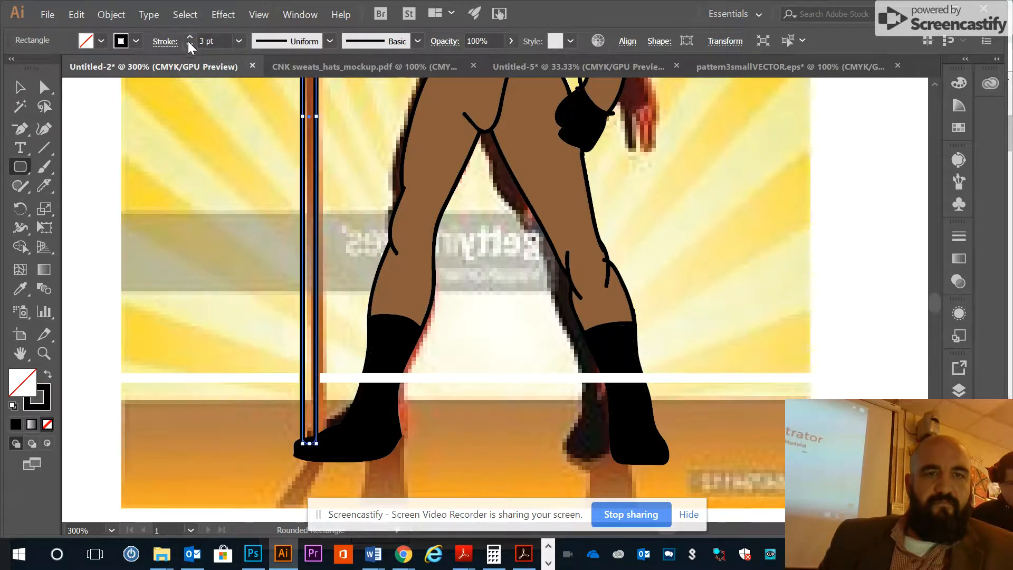
Delete the reference image from behind the drawn figure
scroll(335, 137, "up", 10)
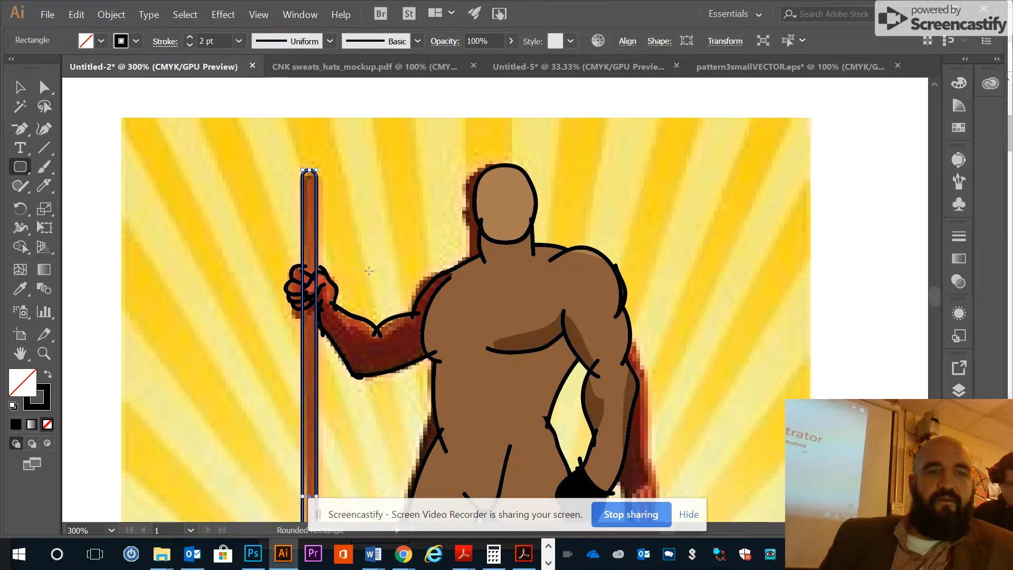
left_click(20, 87)
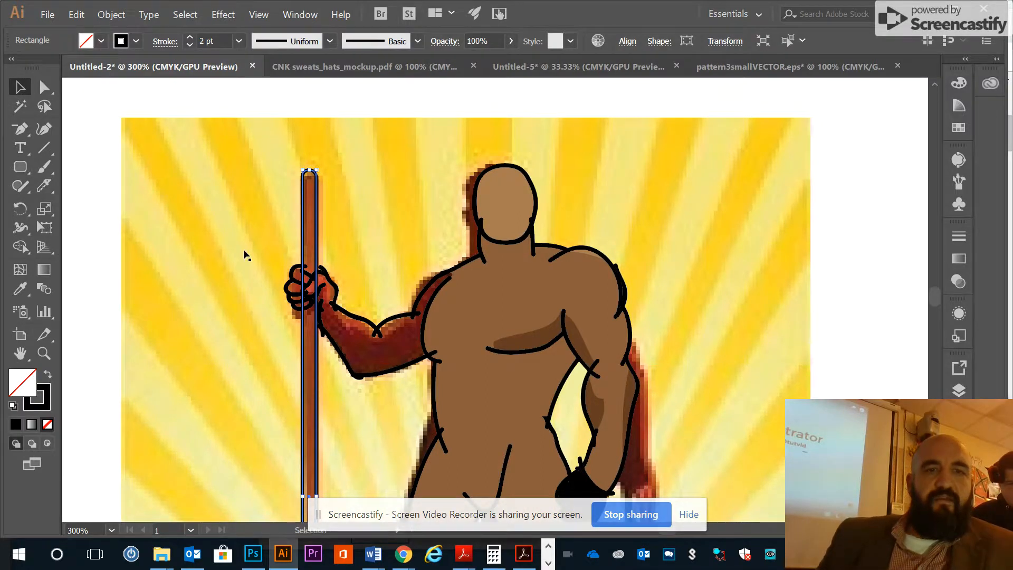
left_click(308, 236)
key("Delete")
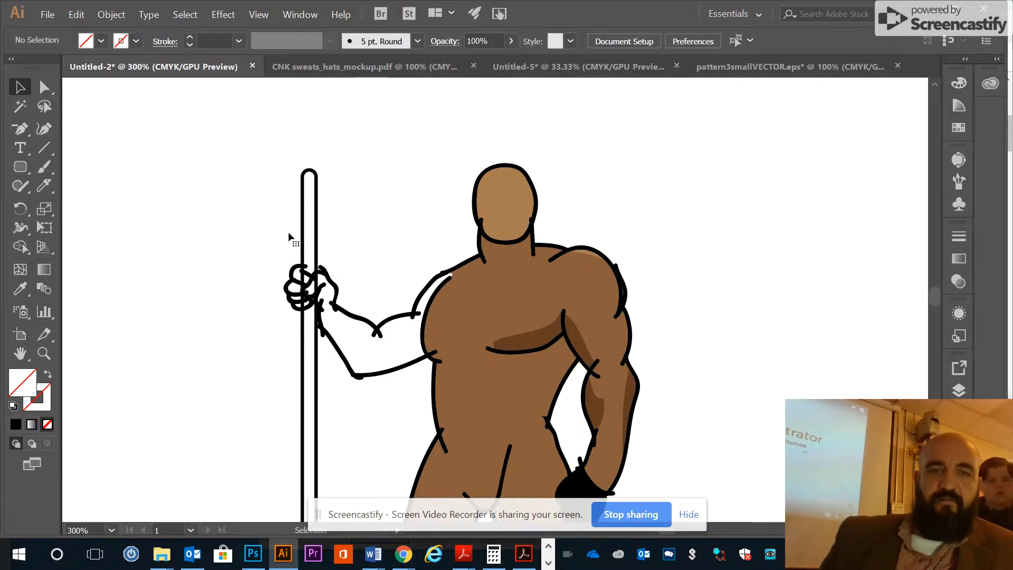
Select the traced arm, hand and staff outlines together and bring up the Pathfinder operations for dividing them
scroll(297, 235, "down", 5)
scroll(302, 231, "up", 2)
scroll(301, 230, "up", 2)
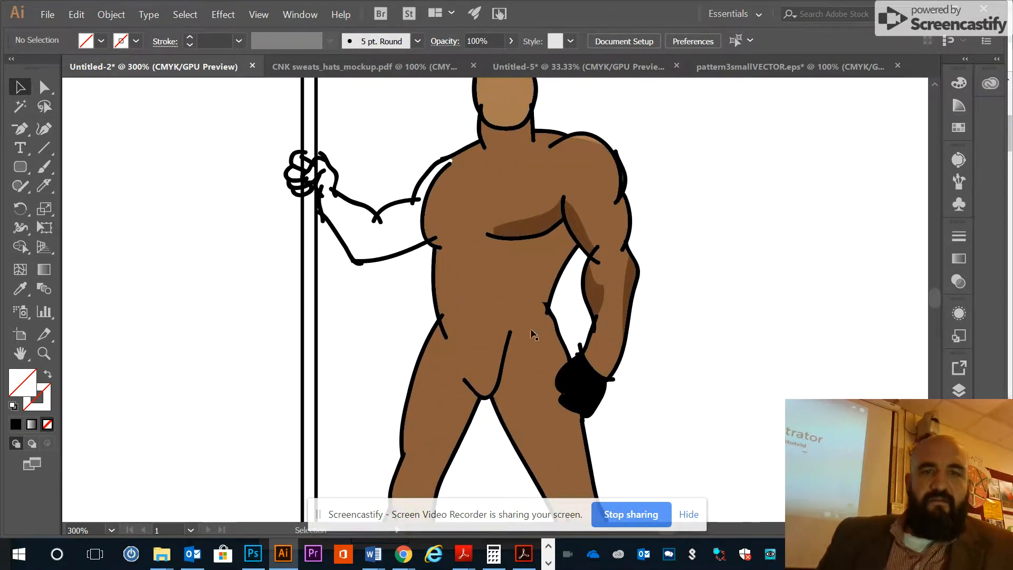
left_click_drag(268, 148, 421, 302)
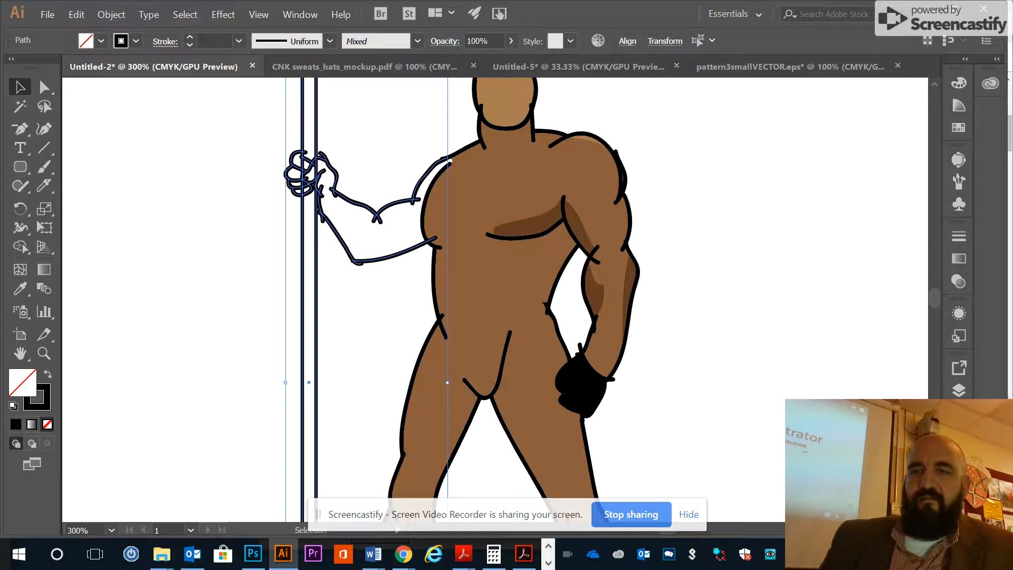
left_click(298, 14)
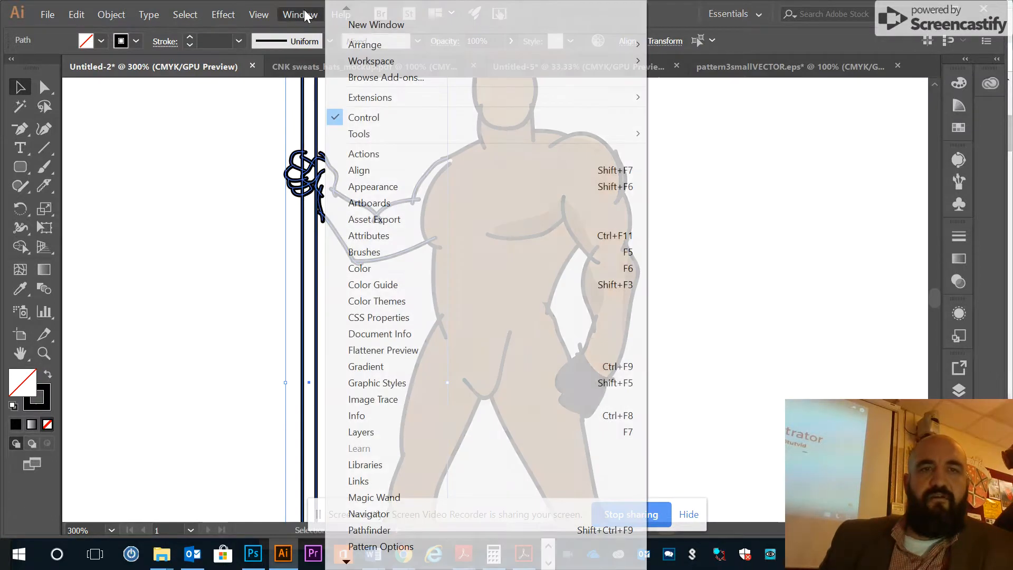
left_click(394, 530)
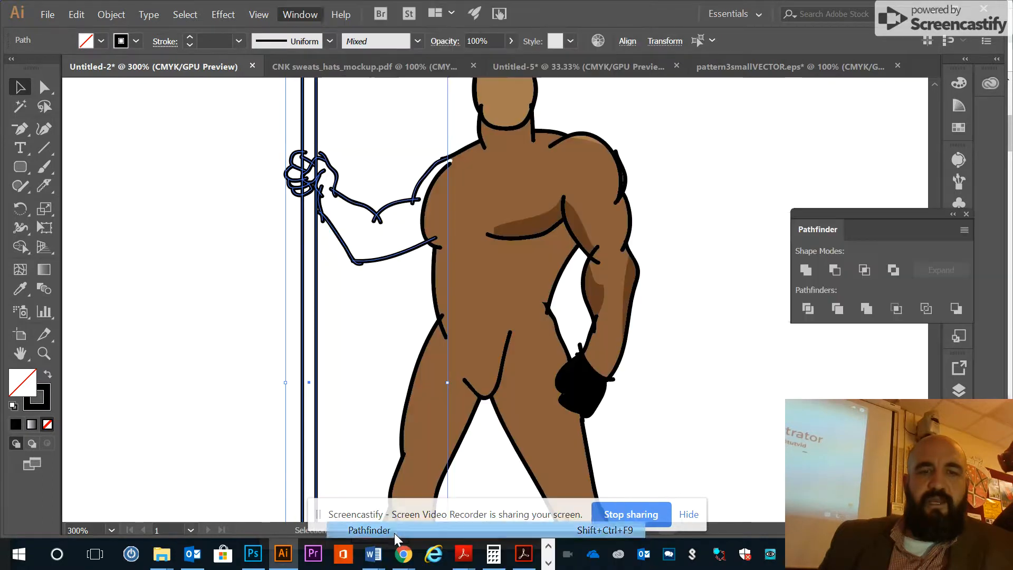
left_click(809, 309)
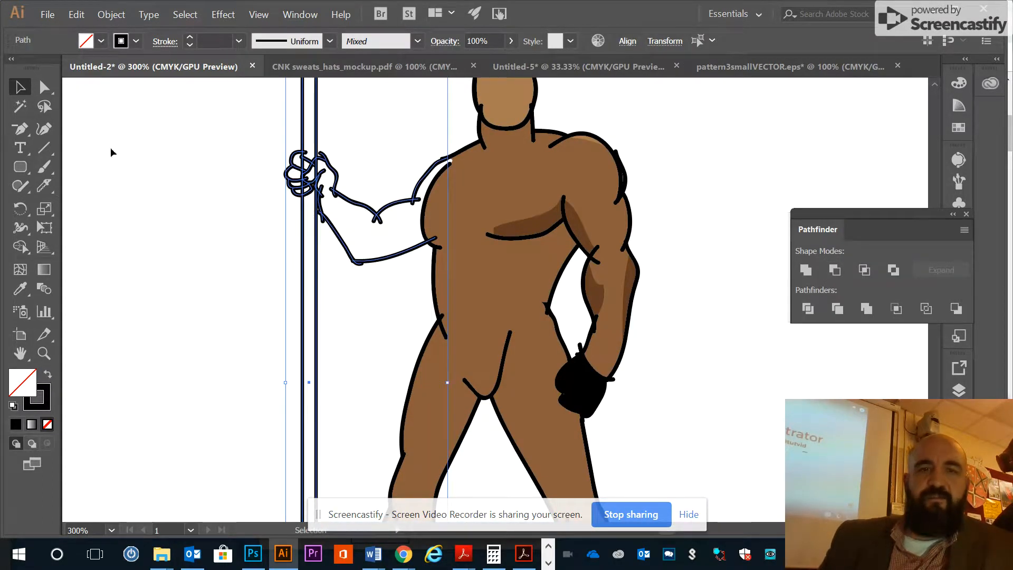
Expand the appearance, fill and stroke of the selected arm and staff outlines and apply Pathfinder's Divide to them
left_click(111, 14)
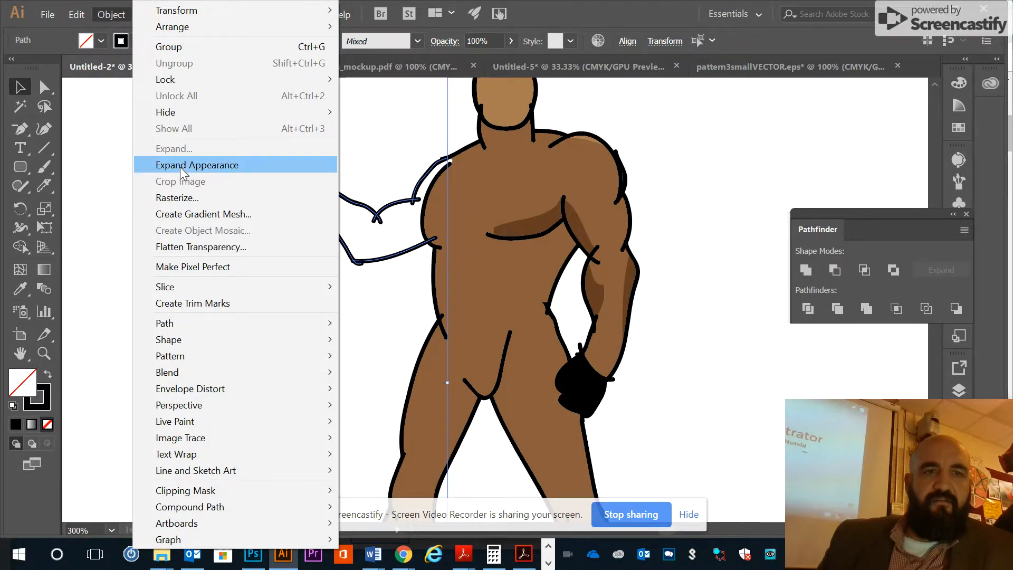
left_click(179, 166)
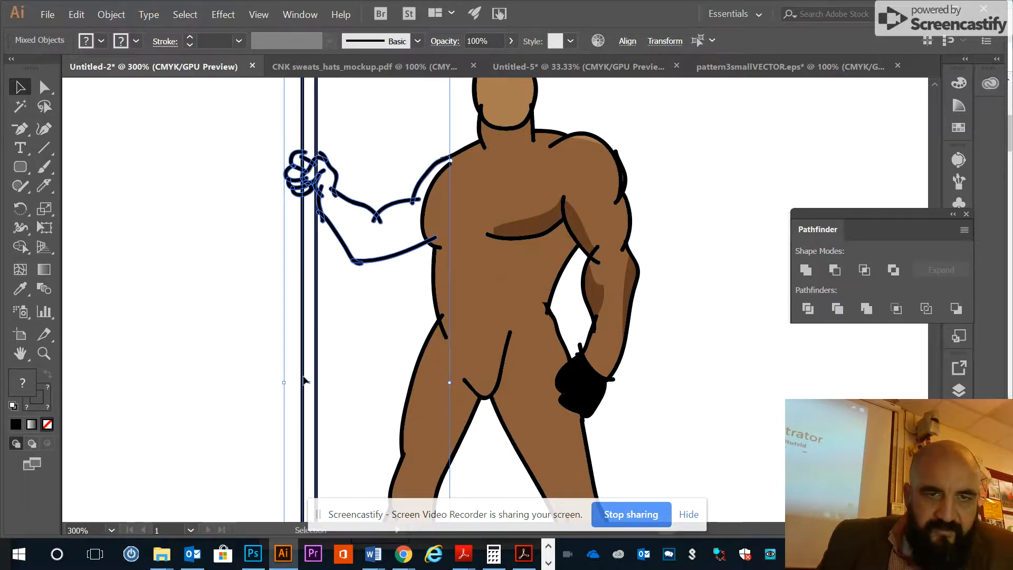
left_click(111, 14)
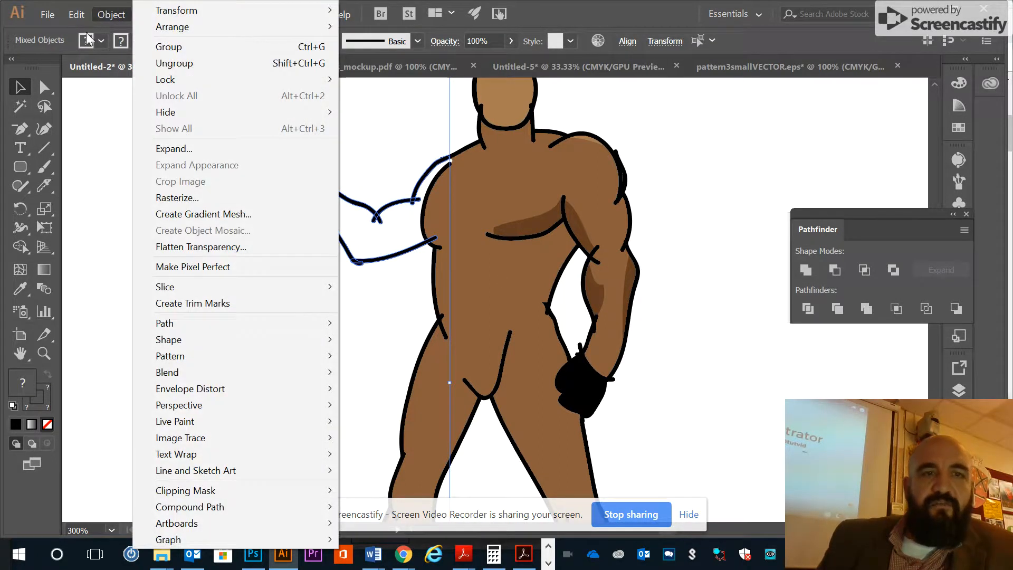
left_click(174, 149)
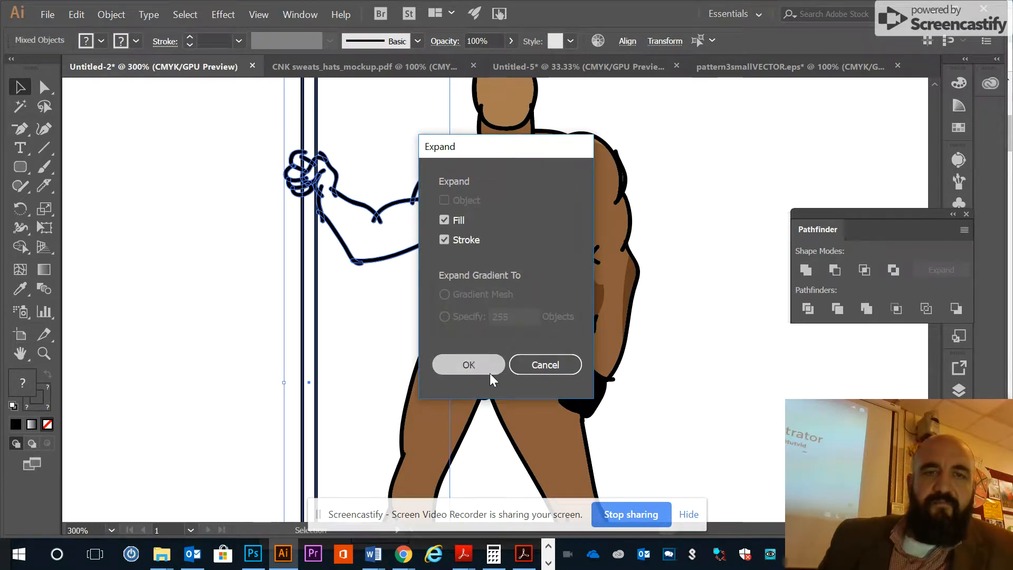
left_click(469, 365)
left_click(807, 310)
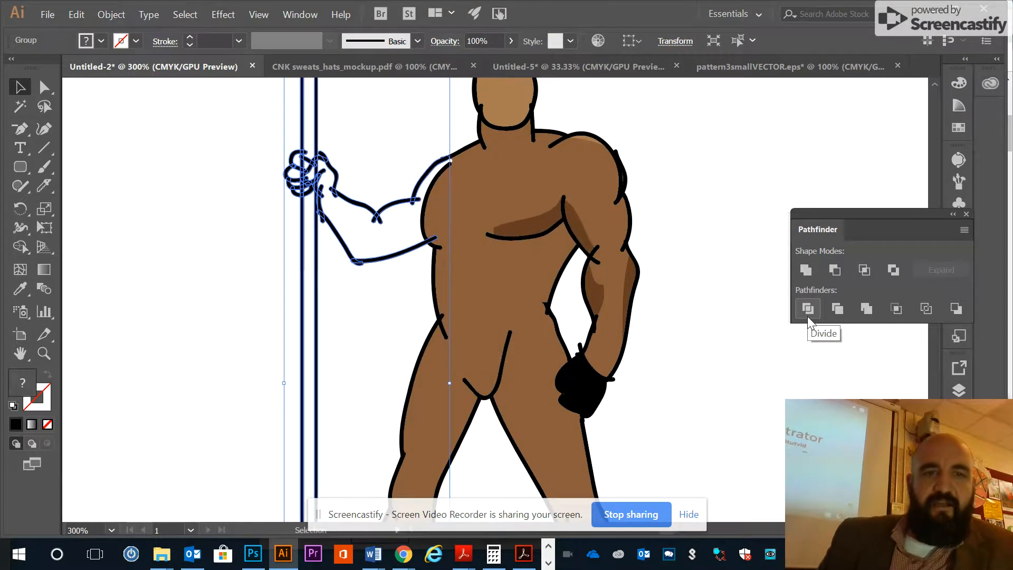
Delete the small segment of the staff's line that crosses the uppermost finger of the fist
left_click(44, 353)
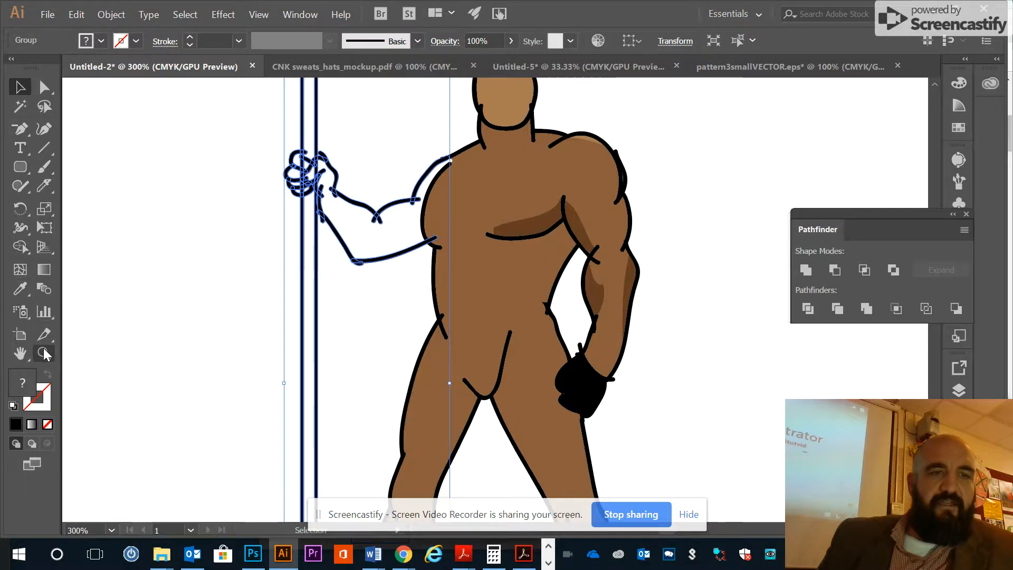
left_click(296, 213)
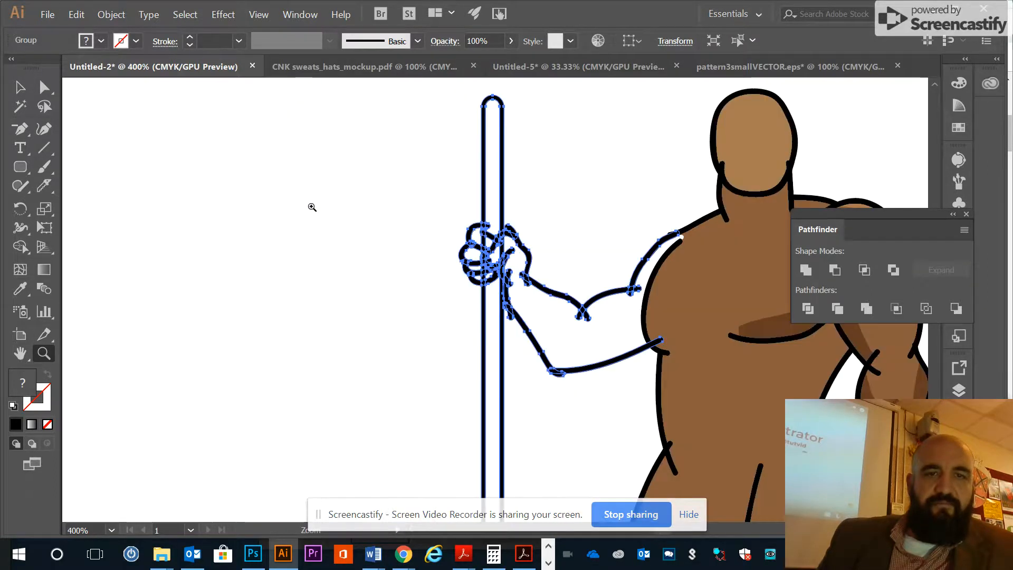
left_click(481, 267)
left_click(485, 253)
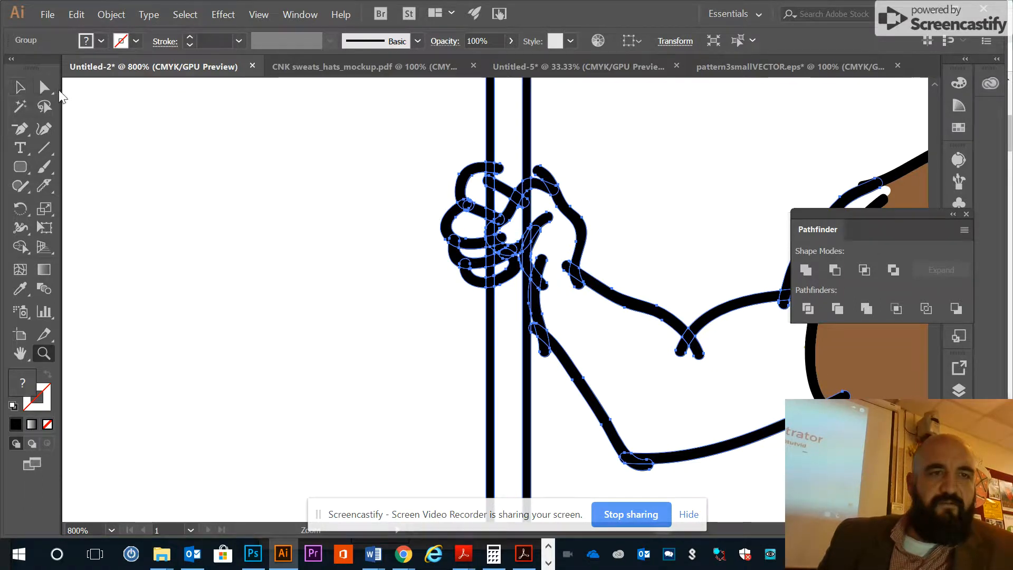
left_click(44, 87)
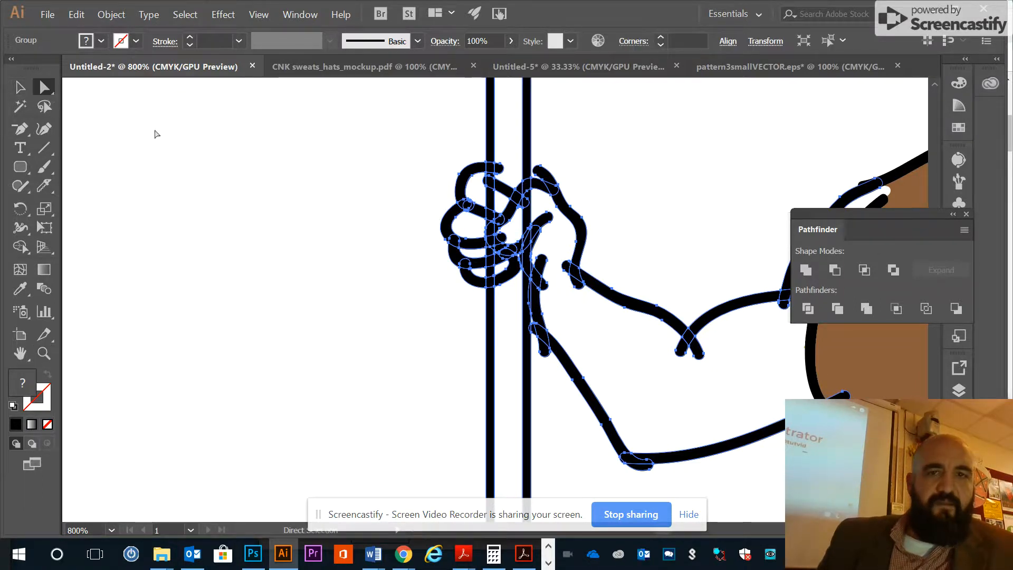
left_click(483, 201)
left_click(491, 203)
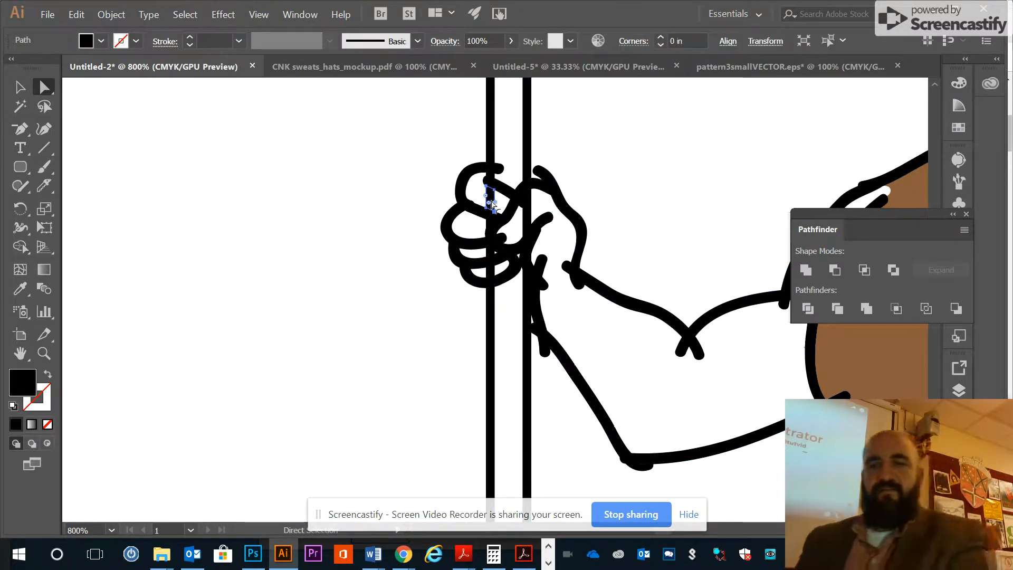
key("Delete")
Delete the overhanging line ends at the wrist, at the inner elbow crease and under the elbow's tip
left_click(579, 284)
key("Delete")
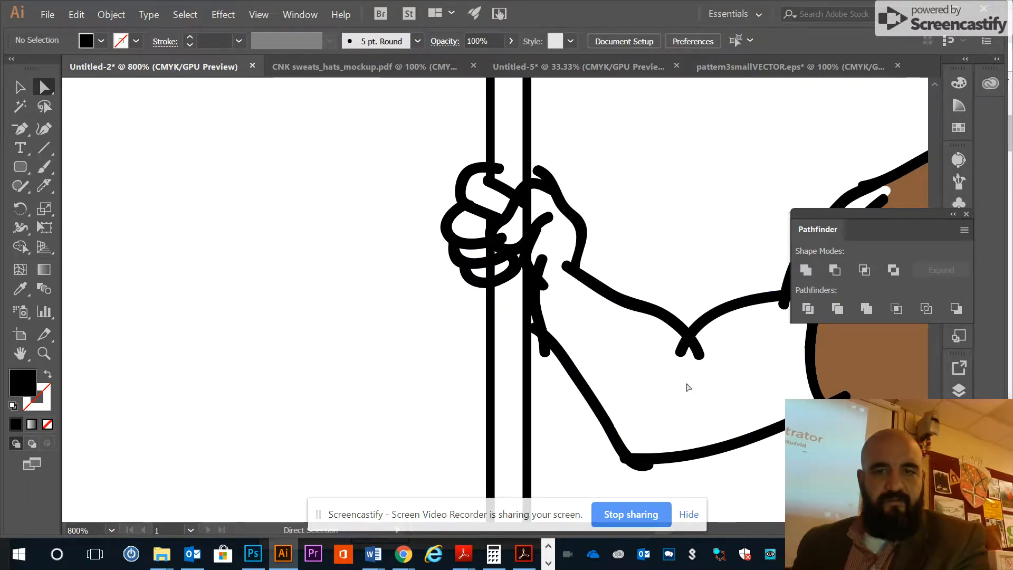
left_click(696, 355)
key("Delete")
left_click(649, 469)
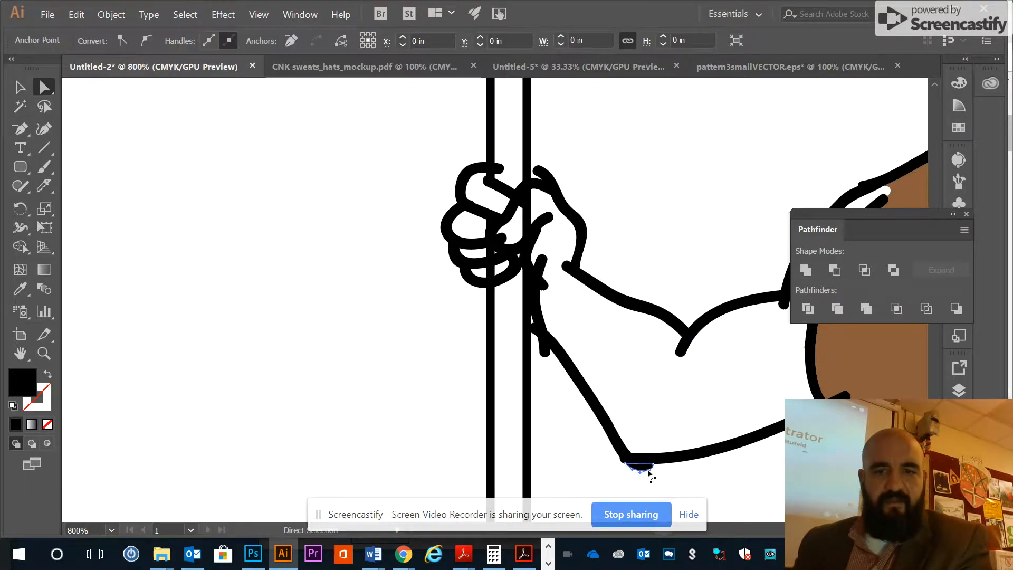
key("Delete")
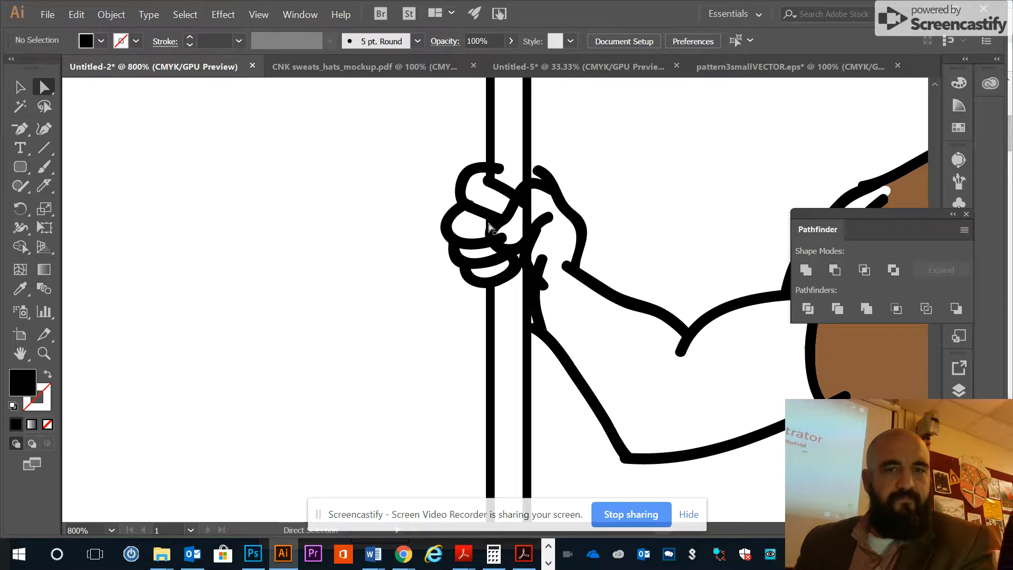
Delete the piece of the staff's line between the fingers and the line stub inside the thumb's tip
left_click(489, 226)
left_click(489, 223)
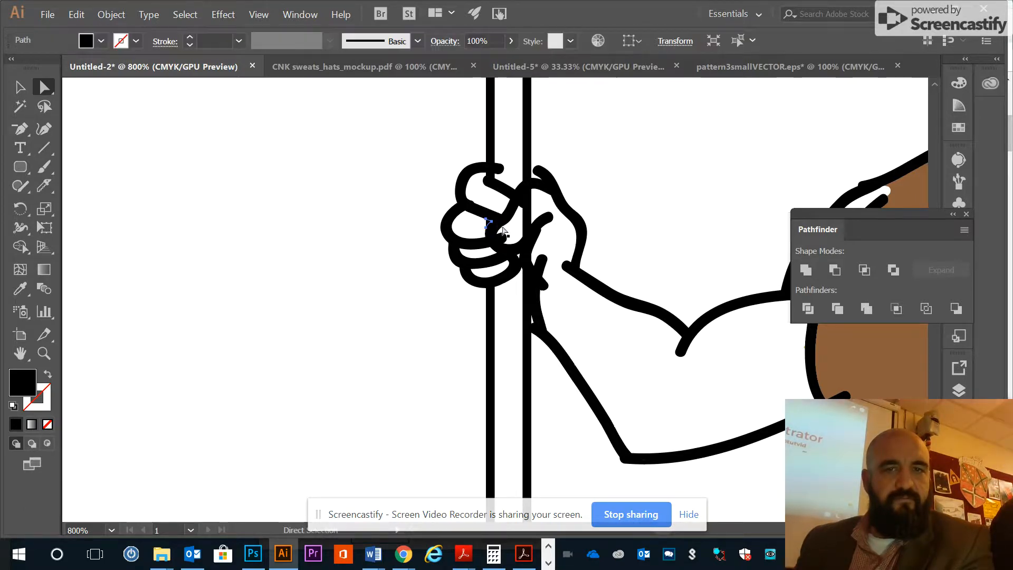
left_click(505, 235)
key("Delete")
key("Delete")
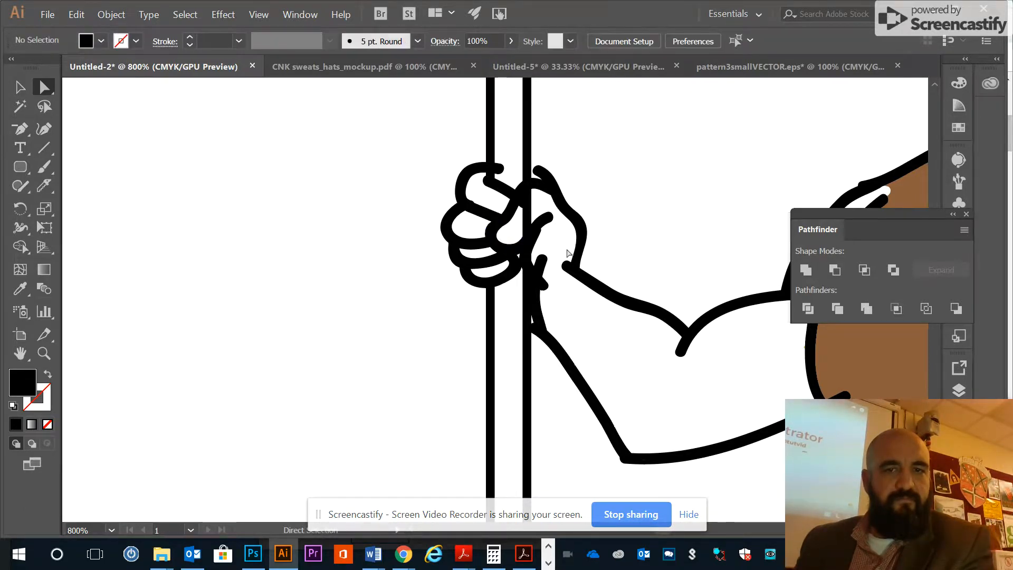
Delete the stray line end below the thumb and the wrist line pieces joining the palm to the forearm beside the staff
left_click(542, 264)
key("Delete")
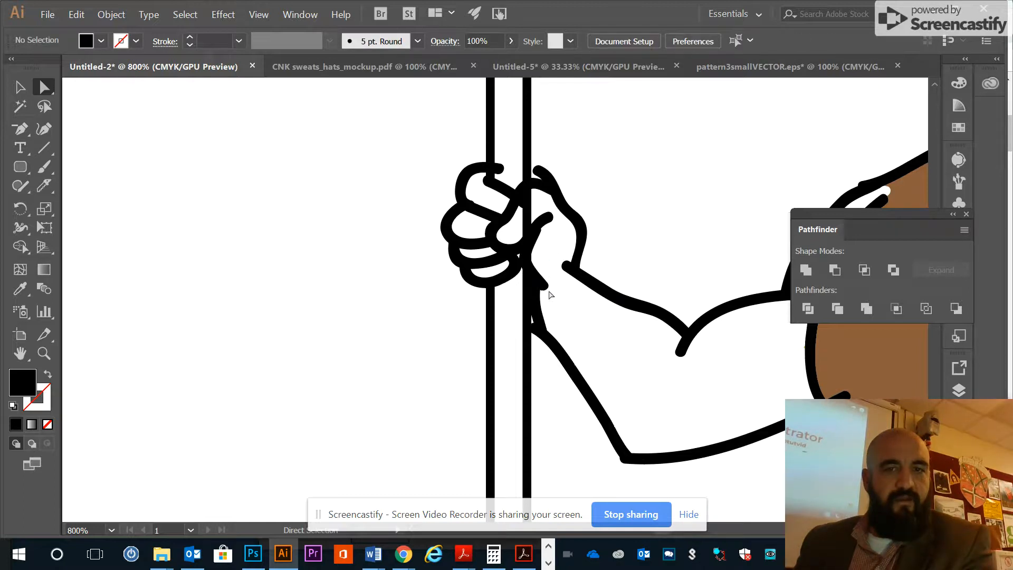
left_click(532, 328)
key("Delete")
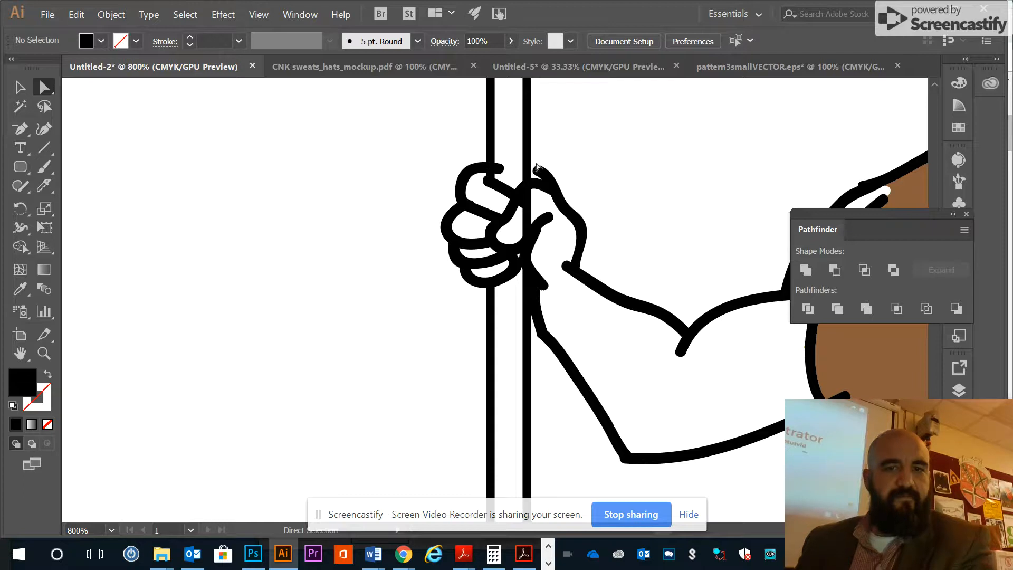
left_click(543, 324)
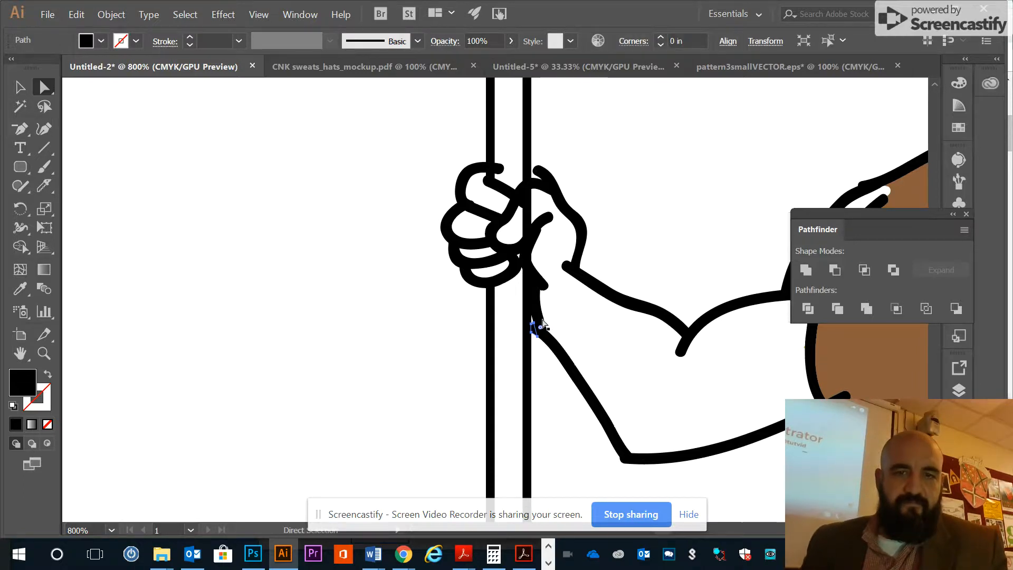
left_click(537, 319)
key("Delete")
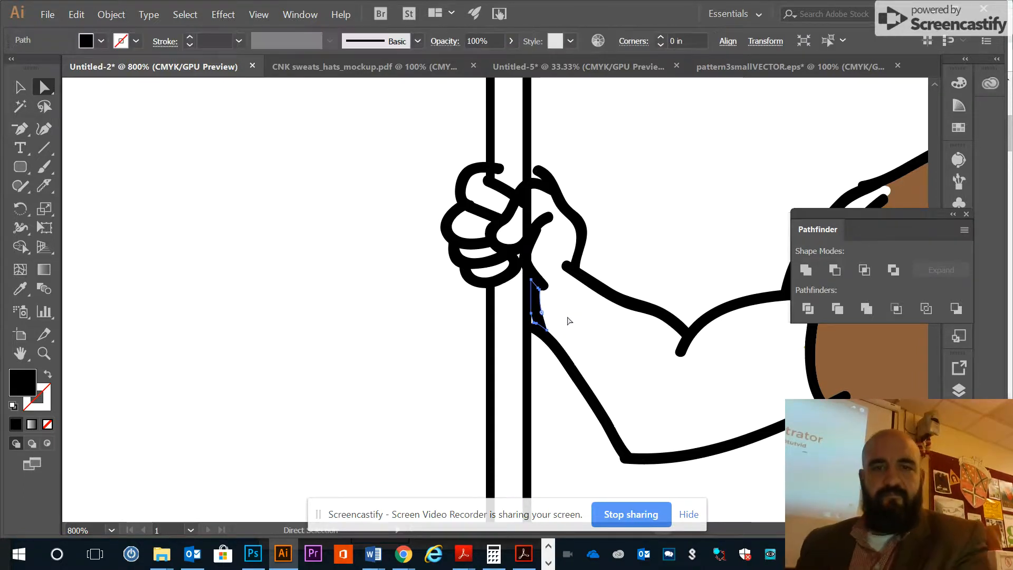
key("Delete")
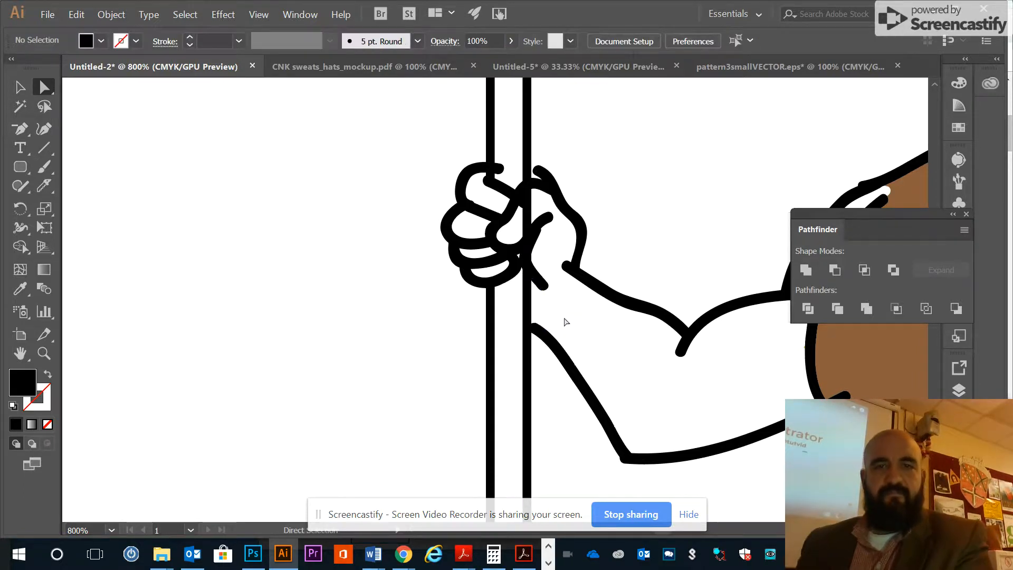
Reshape the wrist end of the lower forearm outline by moving its anchor point up to meet the staff's edge
left_click(536, 330)
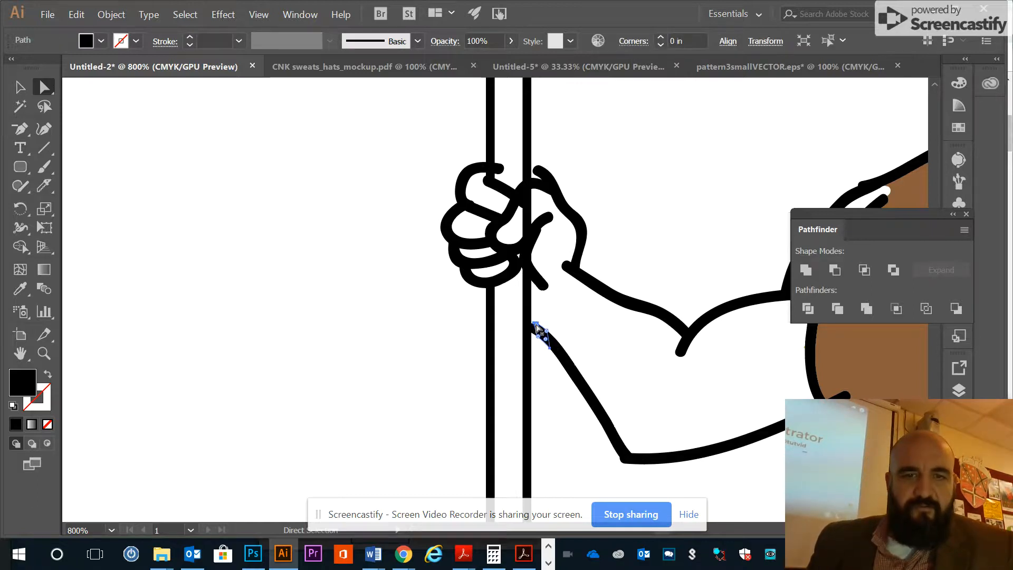
left_click(536, 330)
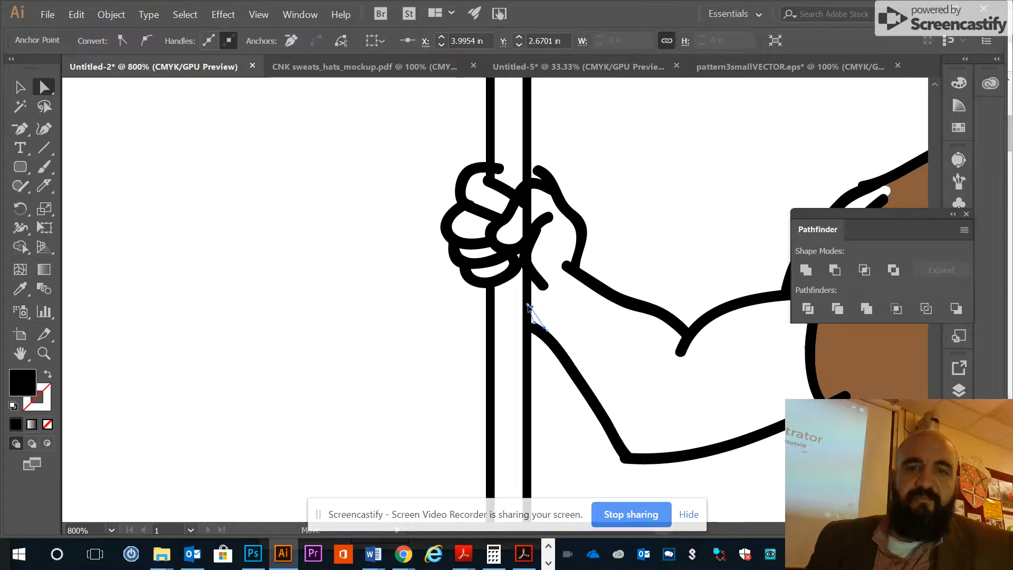
mouse_move(529, 306)
left_mouse_down()
mouse_move(535, 335)
mouse_move(532, 321)
left_mouse_up()
left_click(554, 316)
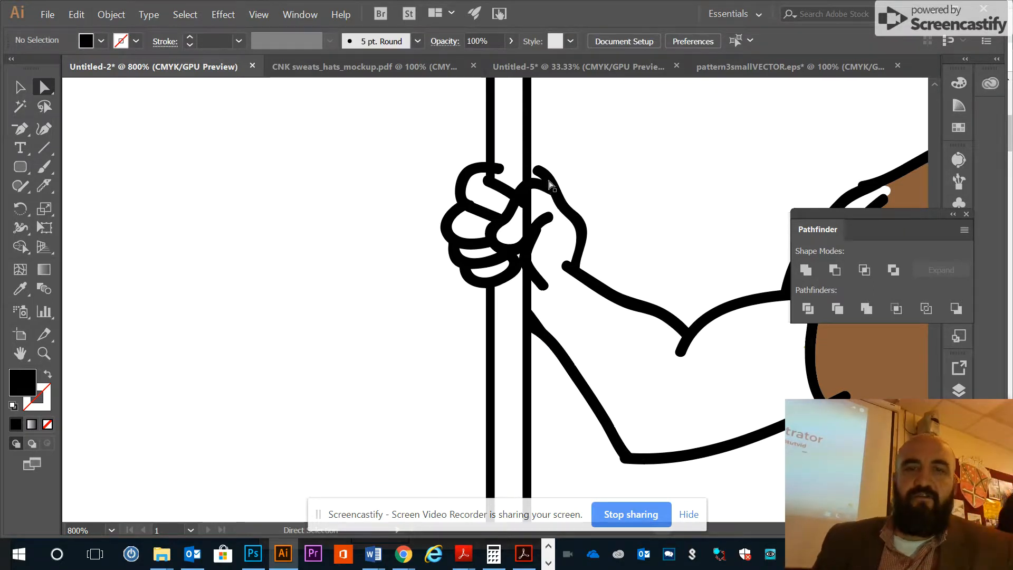
Delete the uppermost finger's line end inside the staff and shift the back-of-hand outline slightly over to touch the staff
left_click(500, 169)
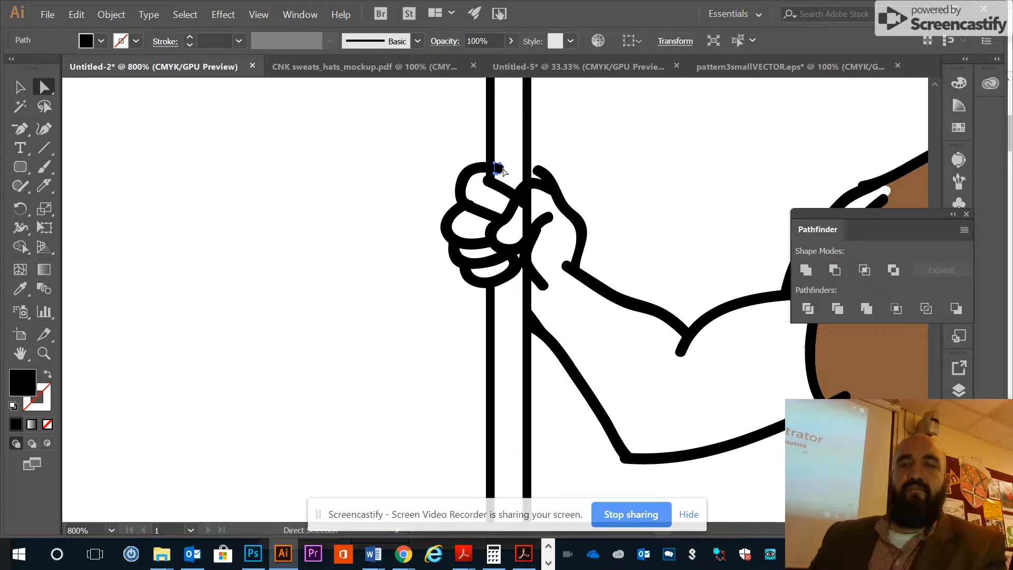
key("Delete")
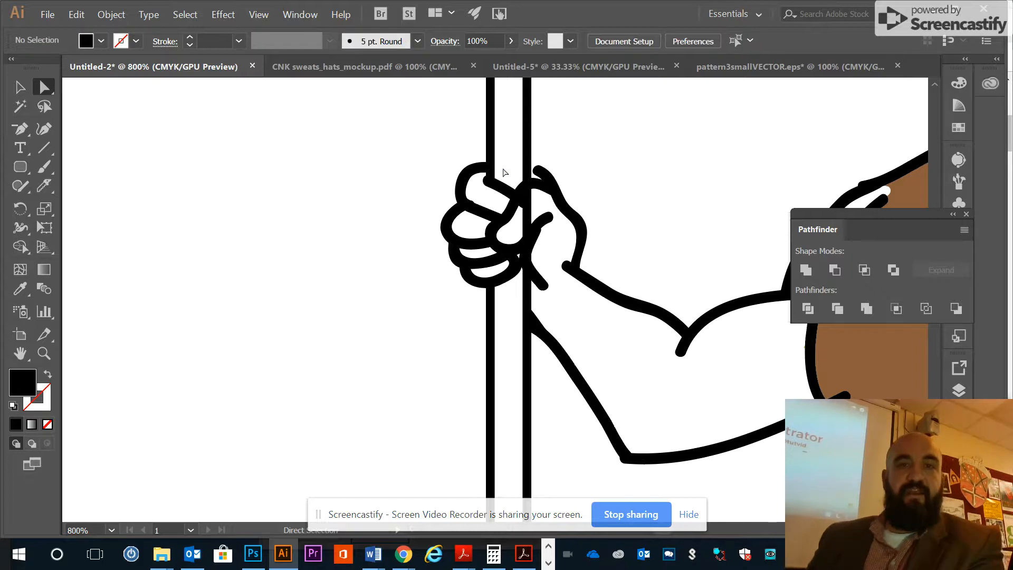
left_click(537, 170)
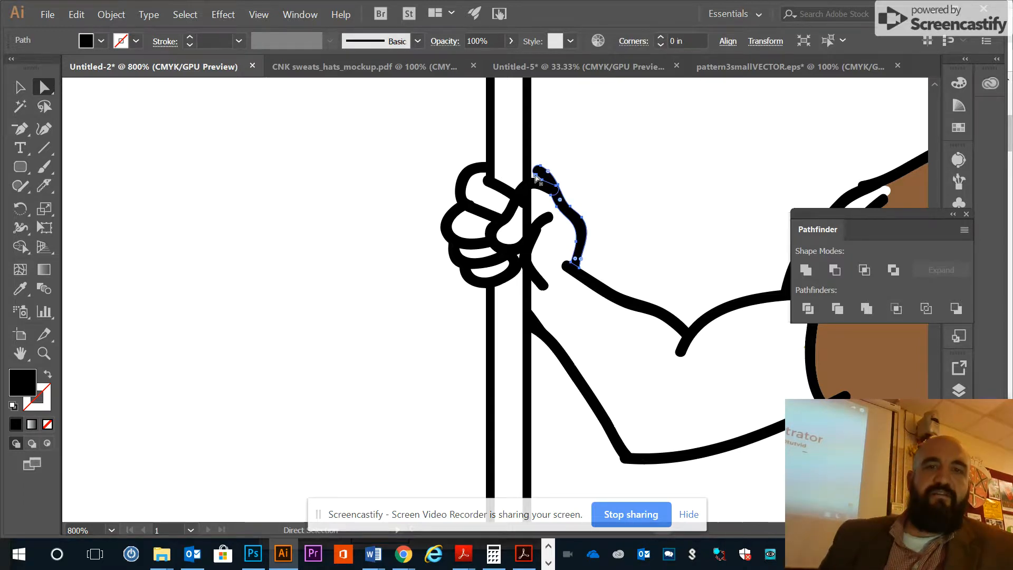
left_click_drag(536, 175, 532, 177)
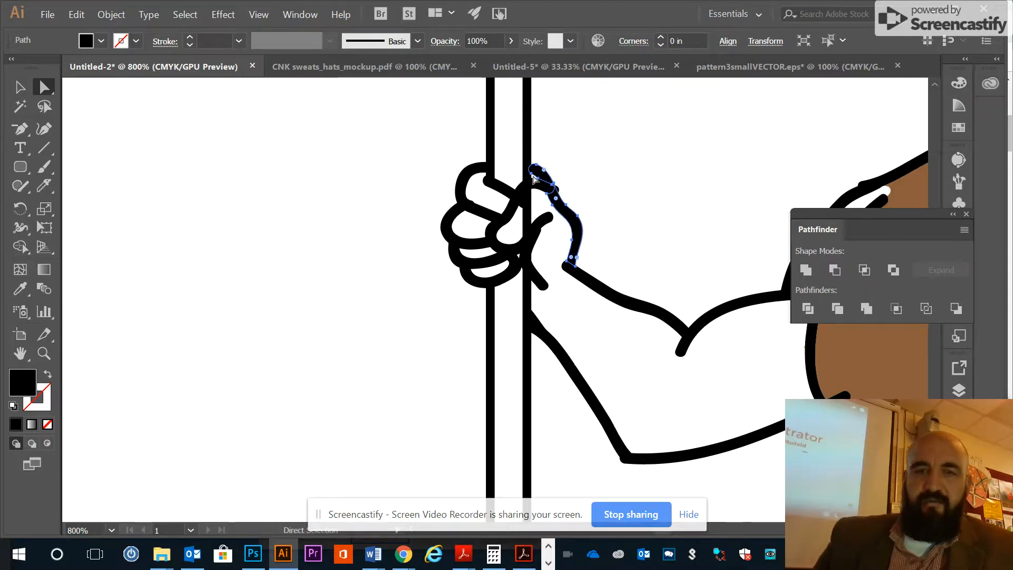
key("Left")
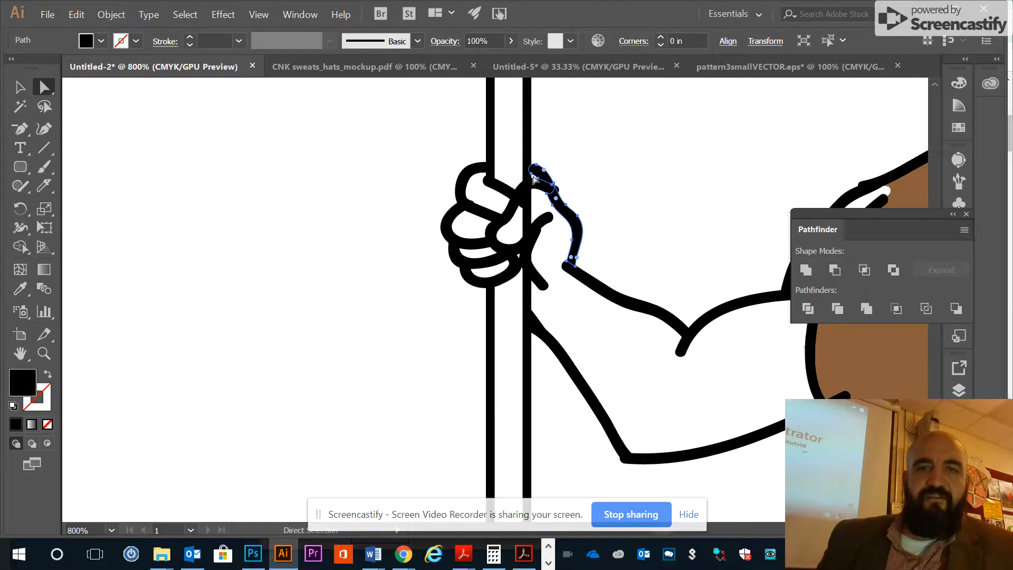
left_click(575, 184)
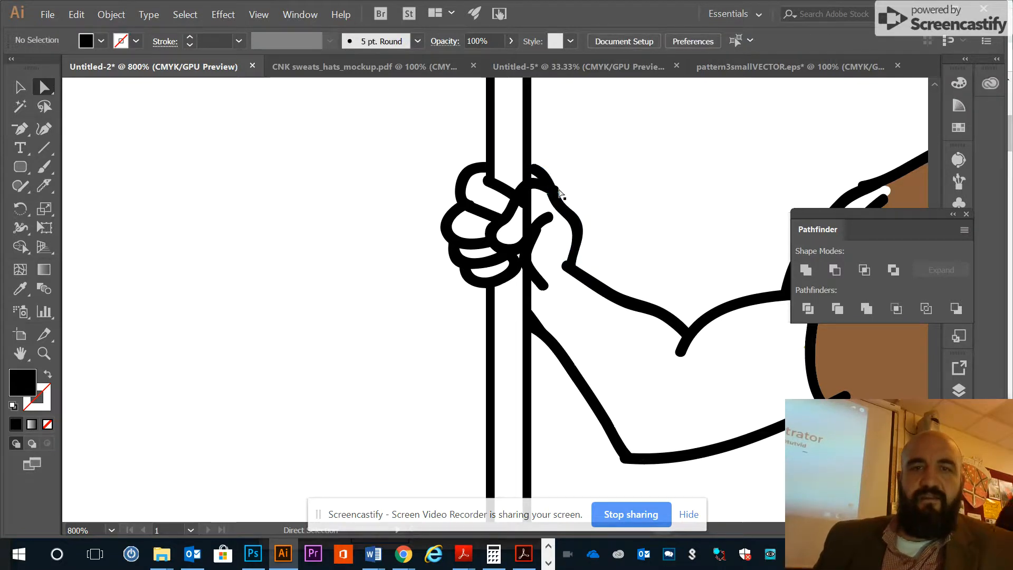
Try to delete the small overlap piece where the thumb line meets the back-of-hand outline
left_click(559, 193)
key("Delete")
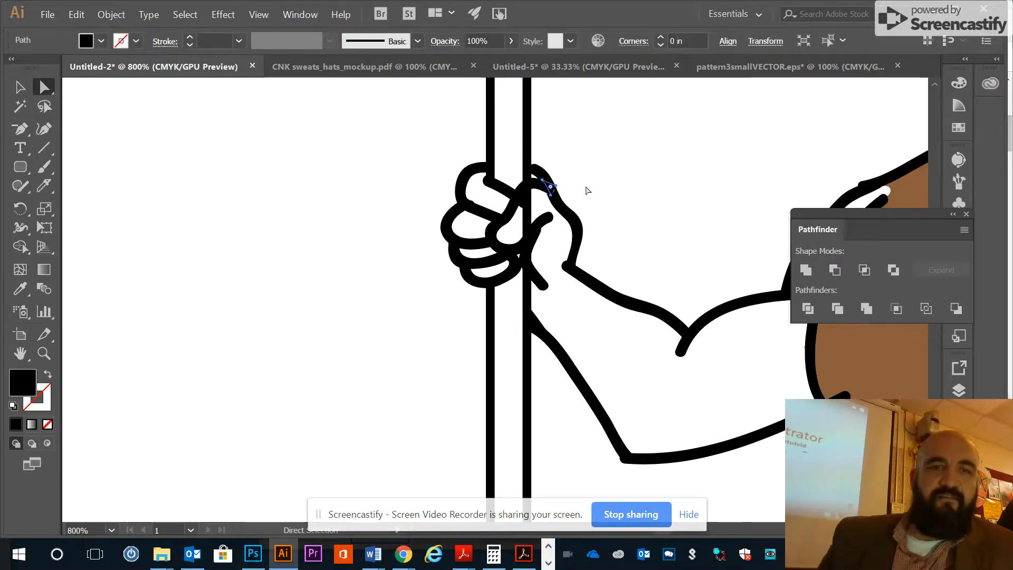
left_click(587, 190)
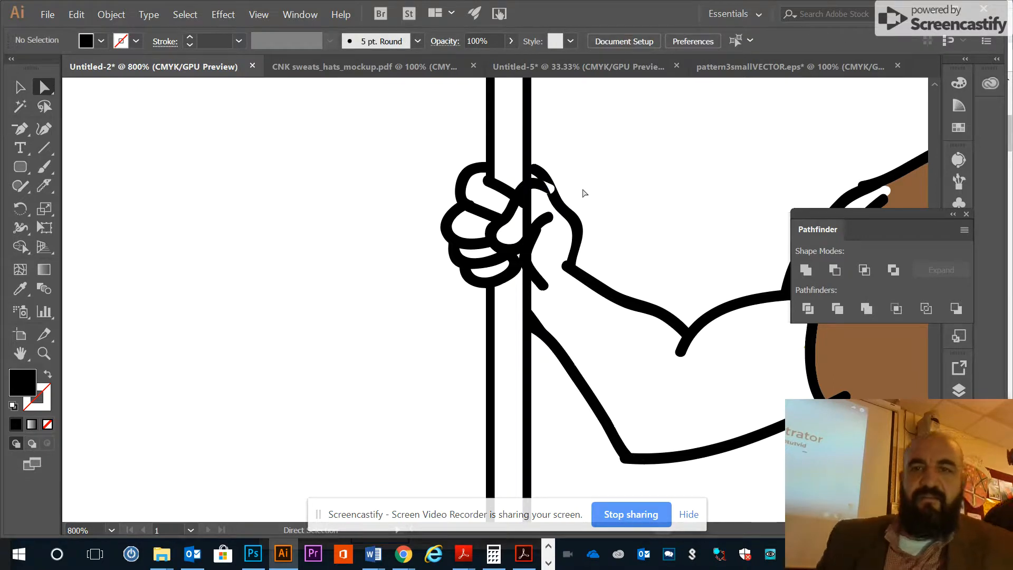
left_click(552, 187)
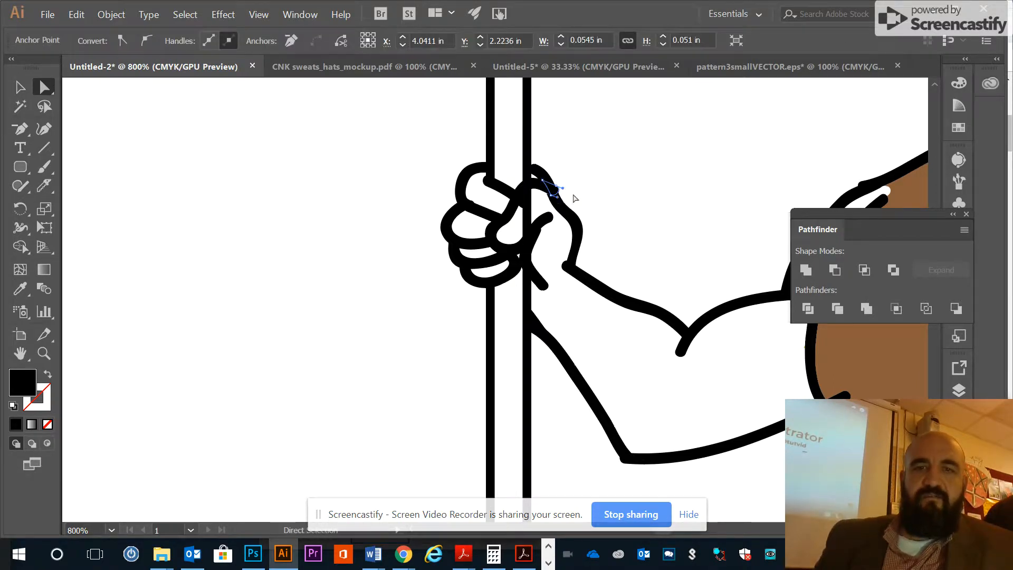
left_click(603, 190)
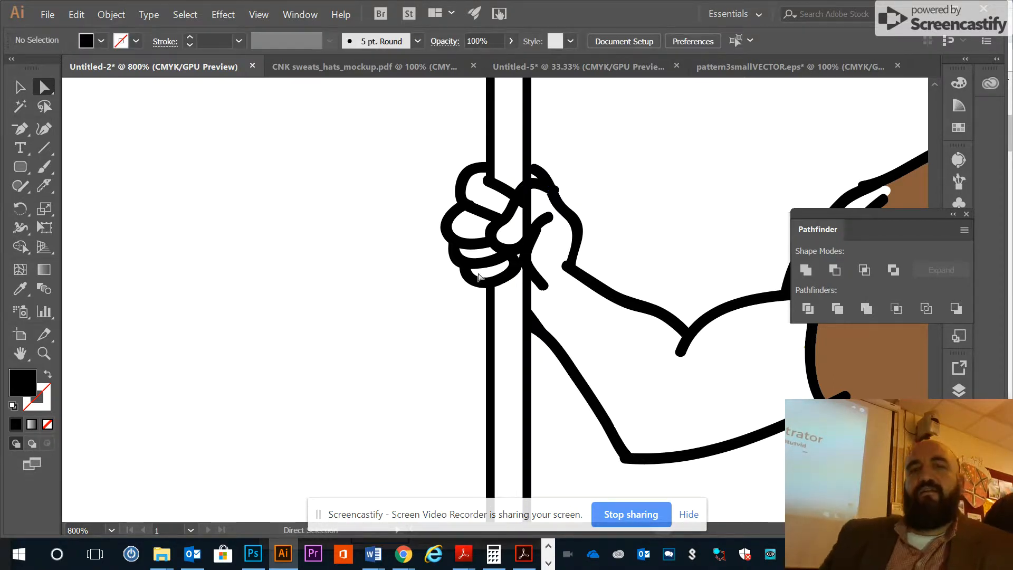
Try to adjust the protruding corner point of the small overlap piece on the back of the hand
left_click(560, 195)
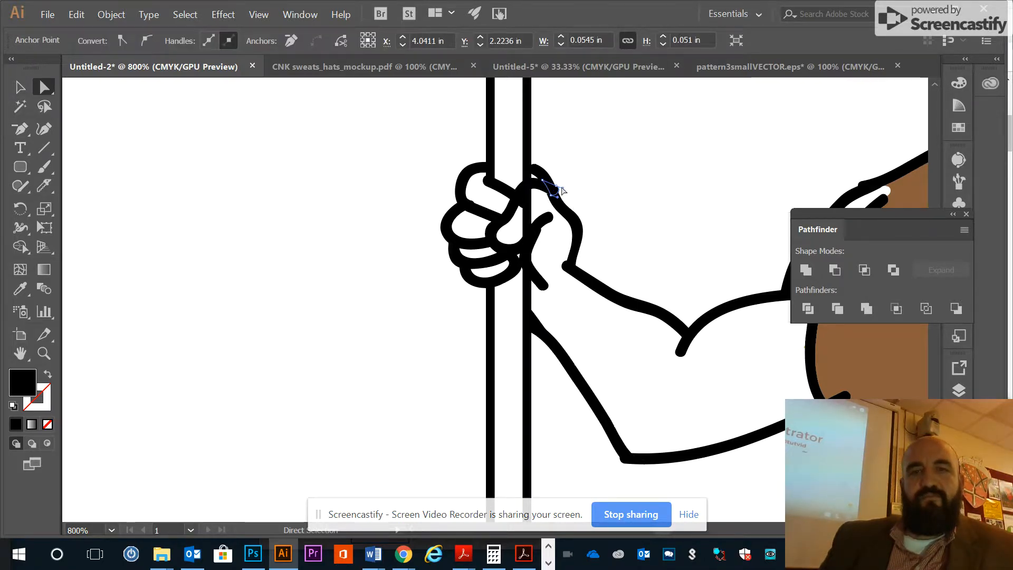
left_click(561, 191)
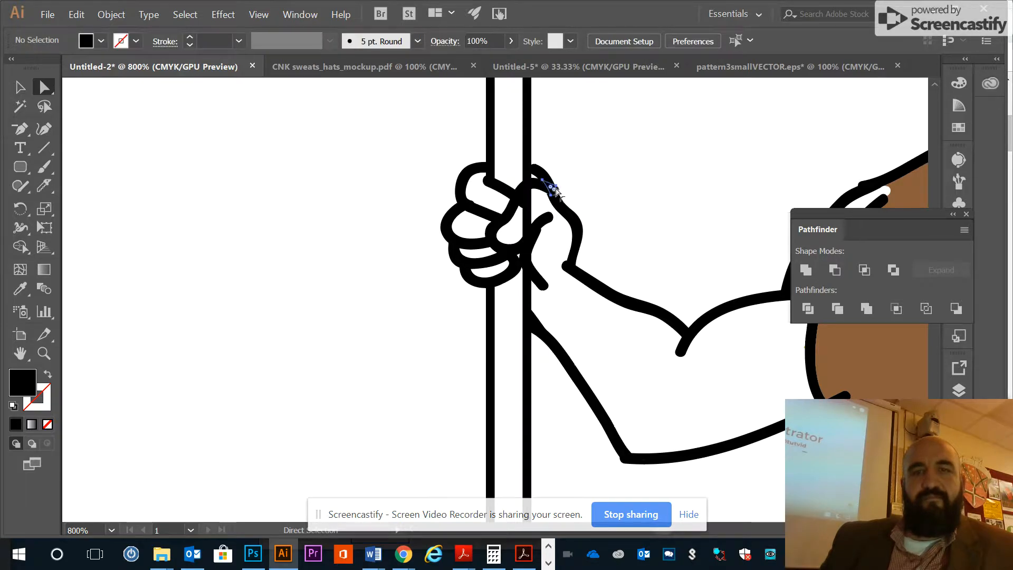
left_click(557, 191)
left_click_drag(557, 186, 556, 188)
left_click(576, 188)
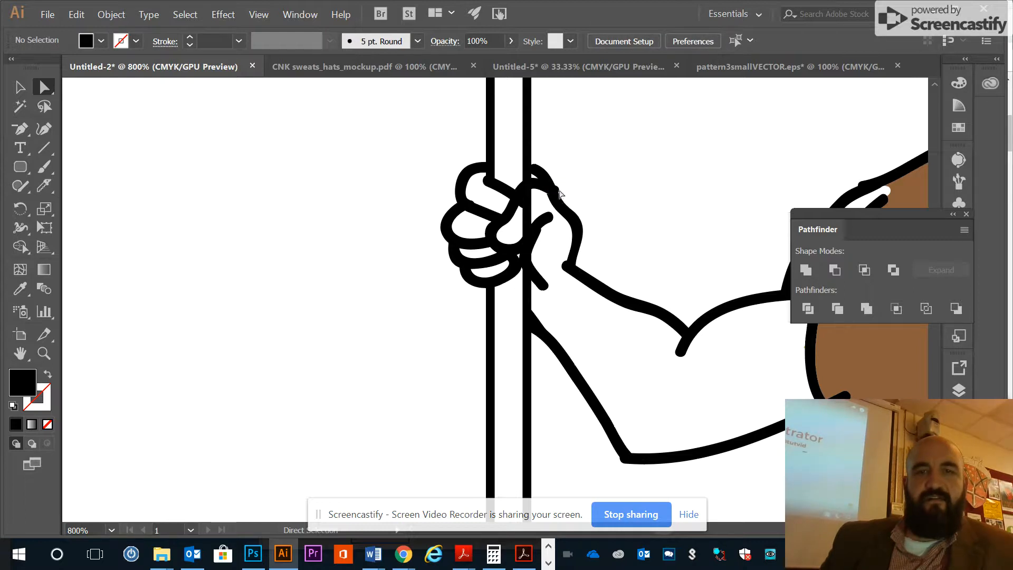
left_click(561, 193)
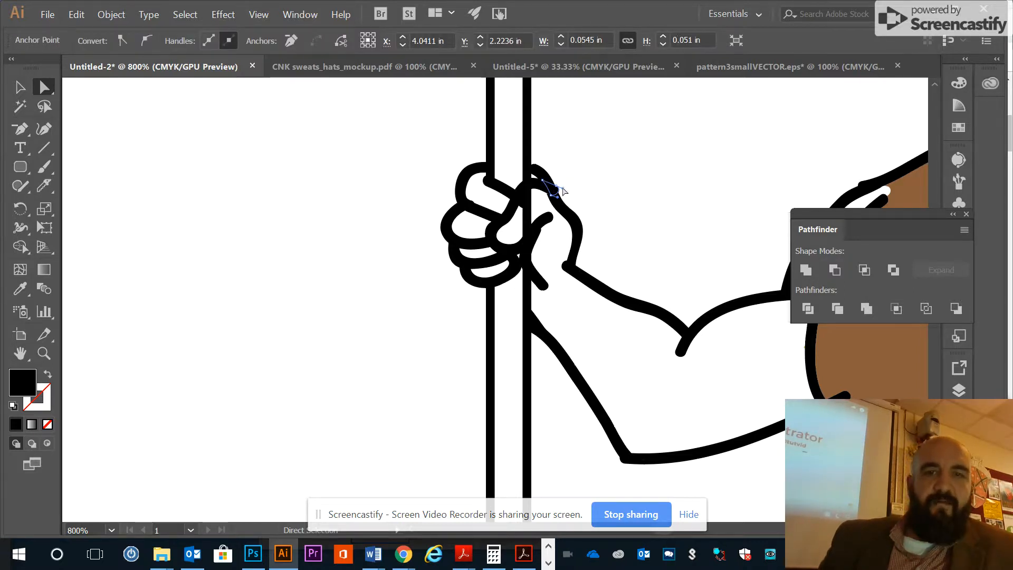
key("ctrl+shift+a")
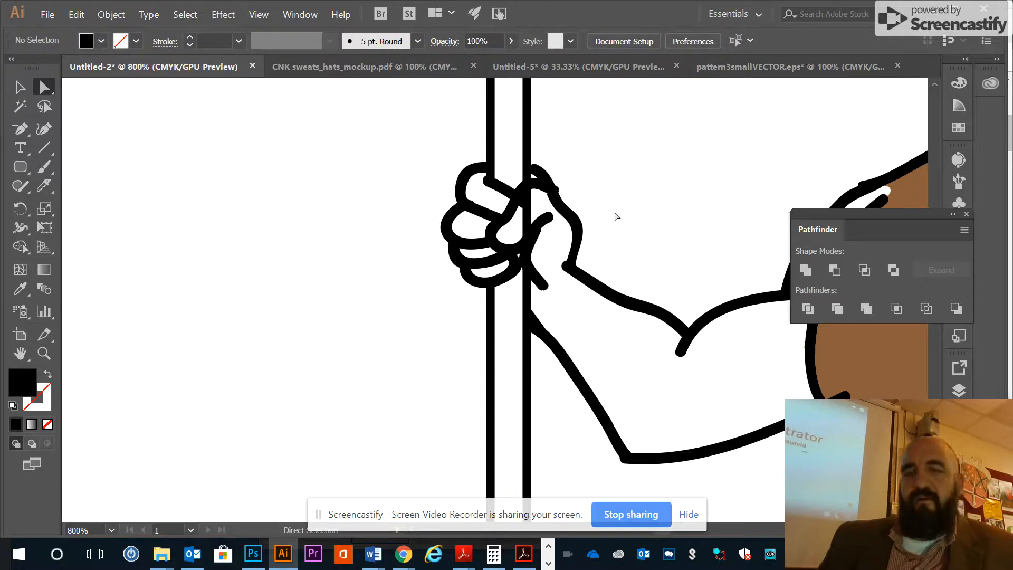
Select the whole figure together with the arm and staff and apply Pathfinder's Divide to them
key("z")
left_click(633, 200, "alt")
left_click(596, 326, "alt")
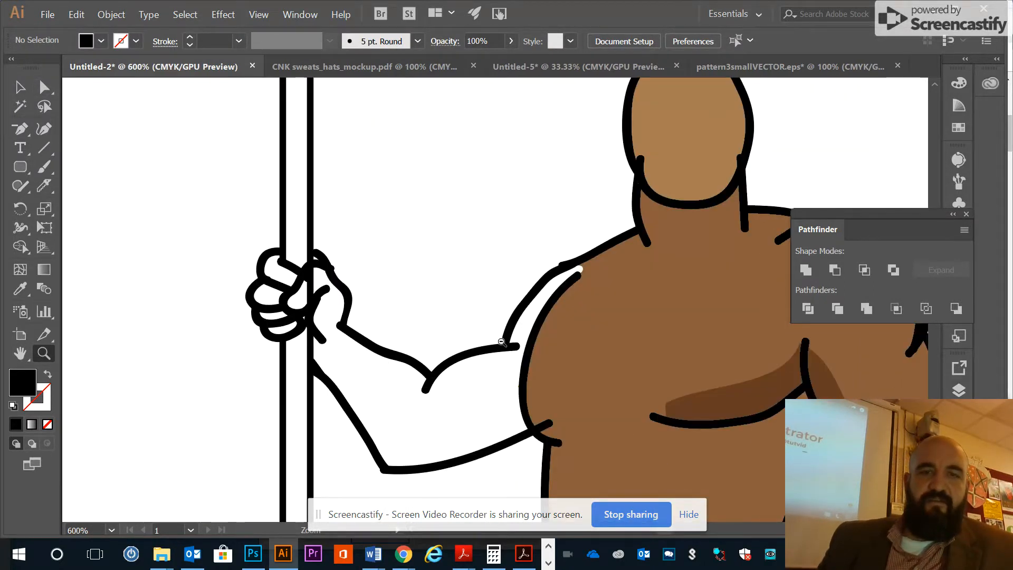
left_click(502, 342, "alt")
left_click(20, 87)
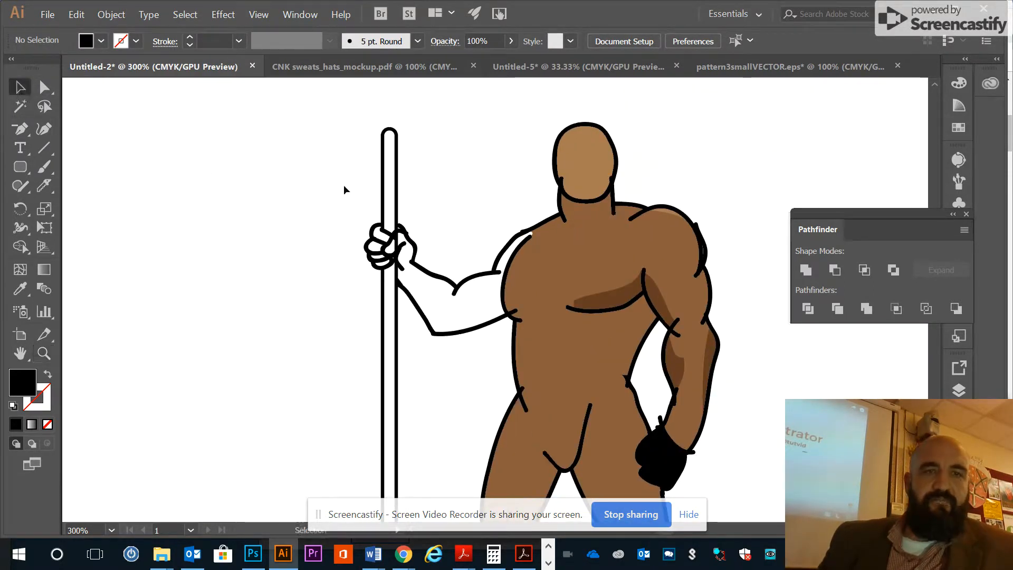
left_click_drag(319, 182, 695, 228)
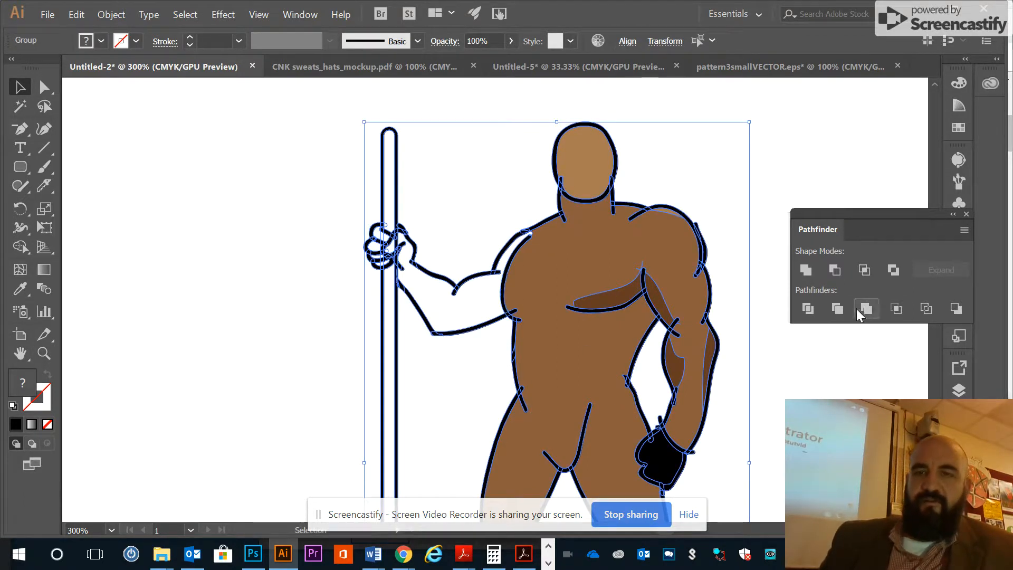
left_click(804, 311)
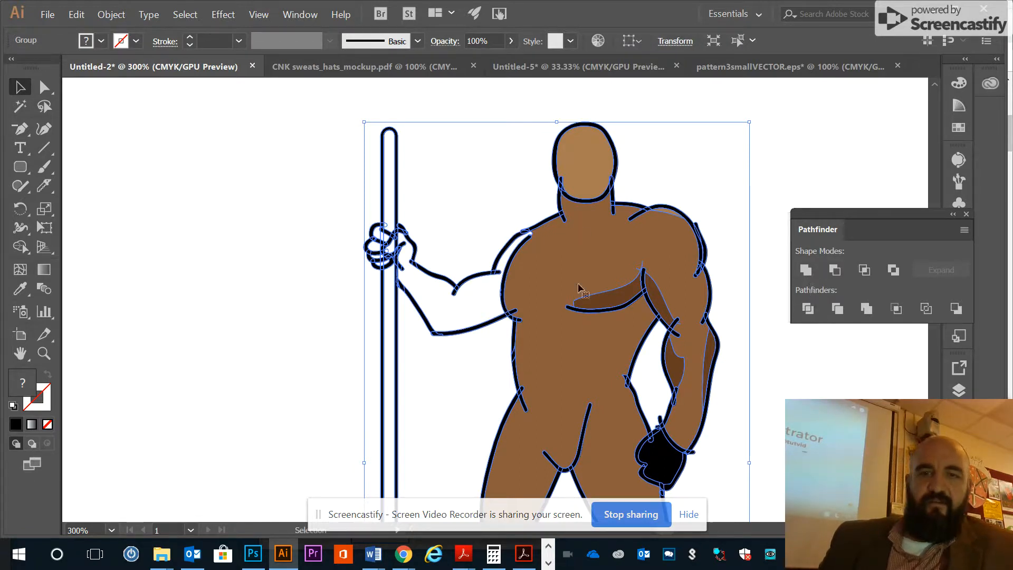
left_click(265, 184)
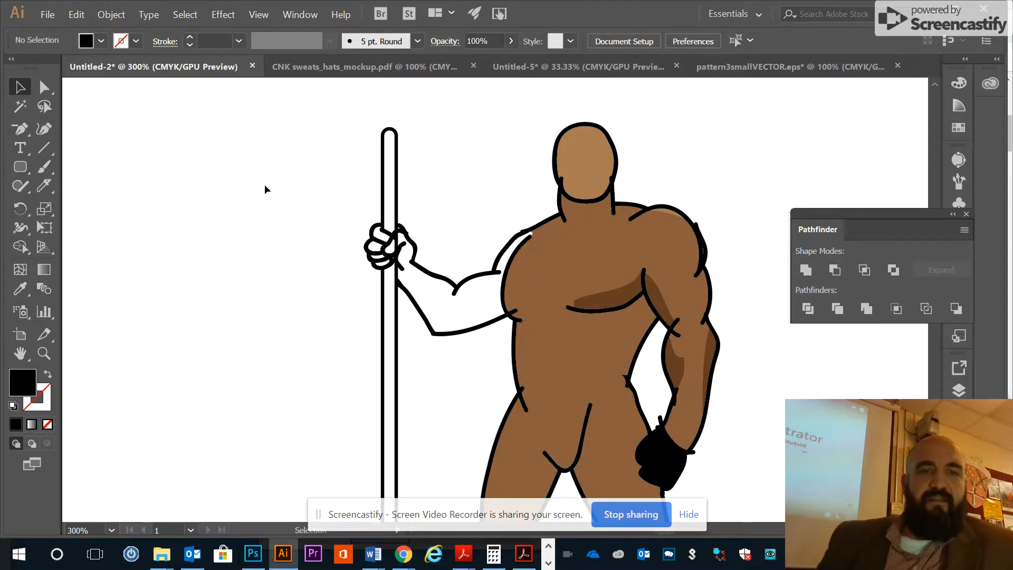
Select all shapes that share the fill and stroke of the staff's empty interior above the hand
left_click(44, 353)
left_click(390, 242)
left_click(412, 251)
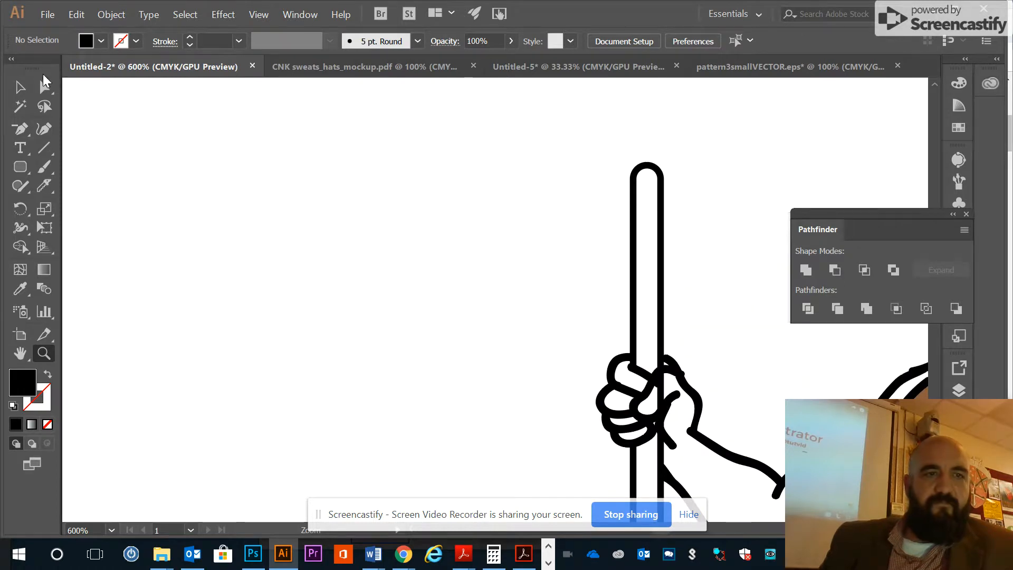
left_click(45, 86)
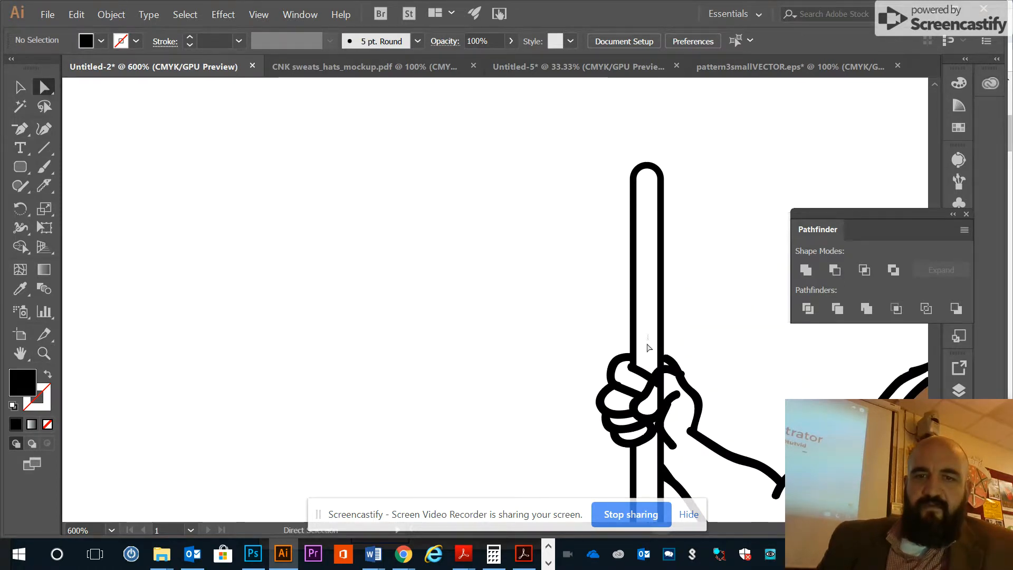
left_click(641, 360)
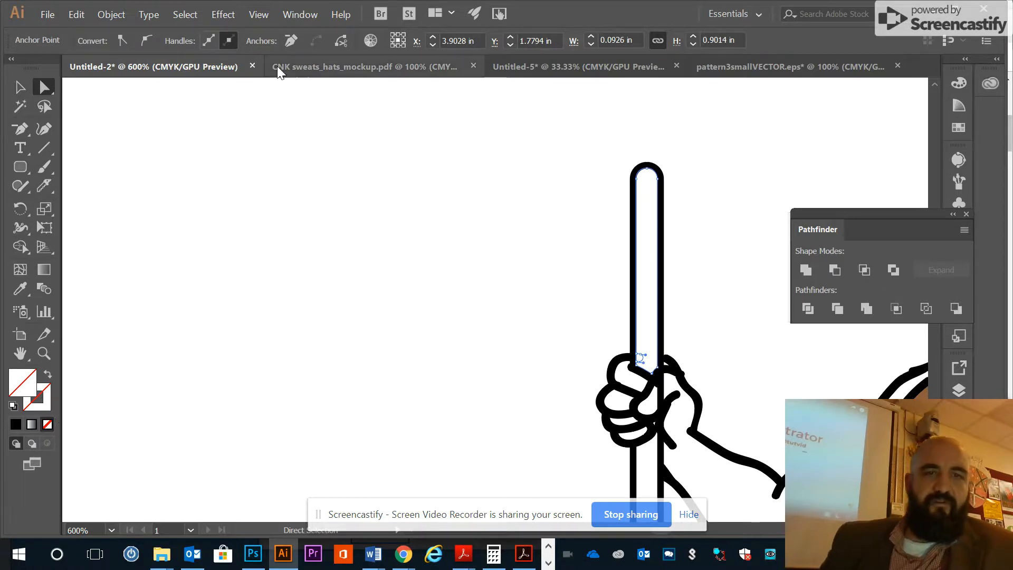
left_click(184, 14)
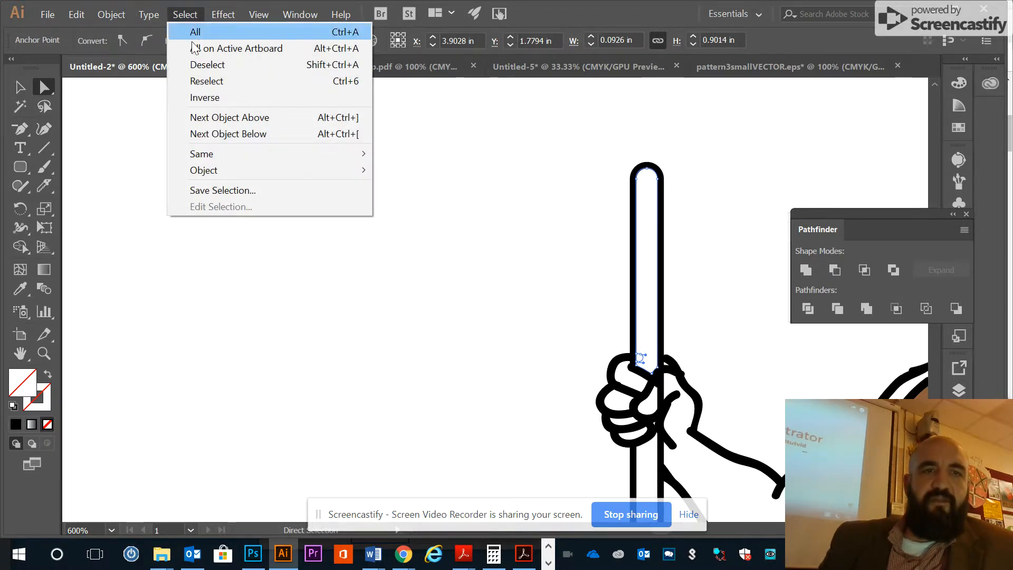
mouse_move(211, 153)
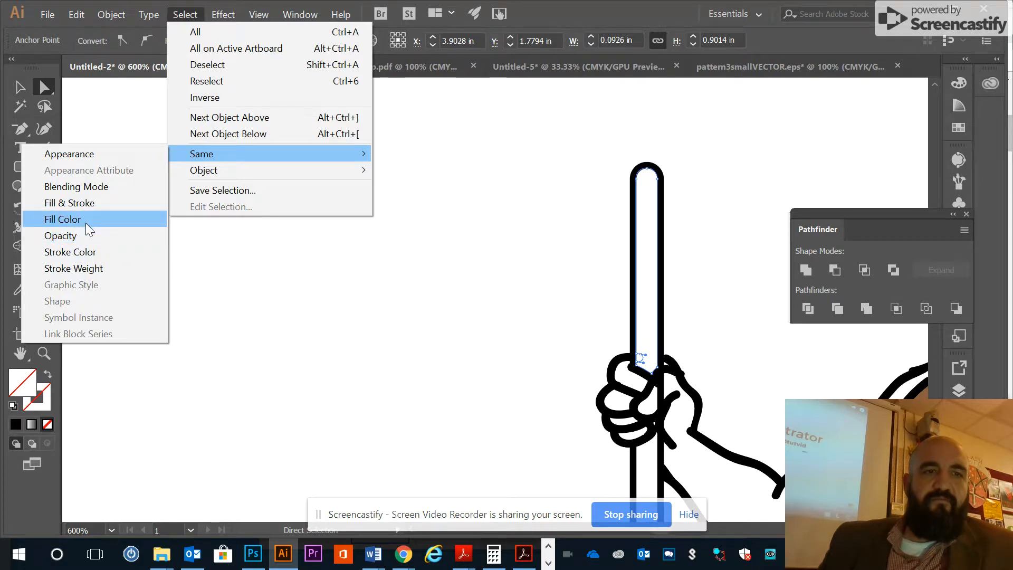
left_click(95, 204)
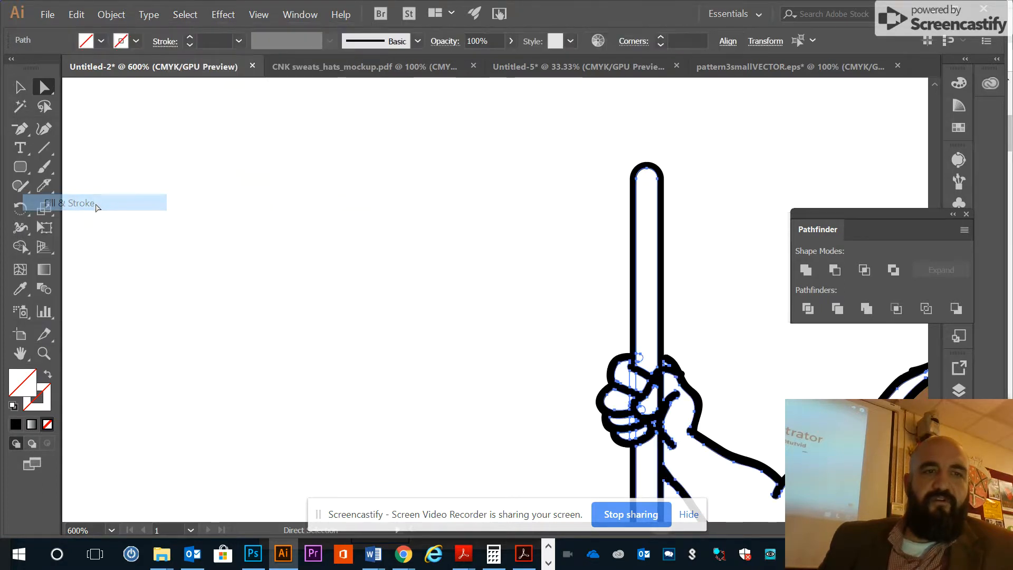
left_click(709, 415)
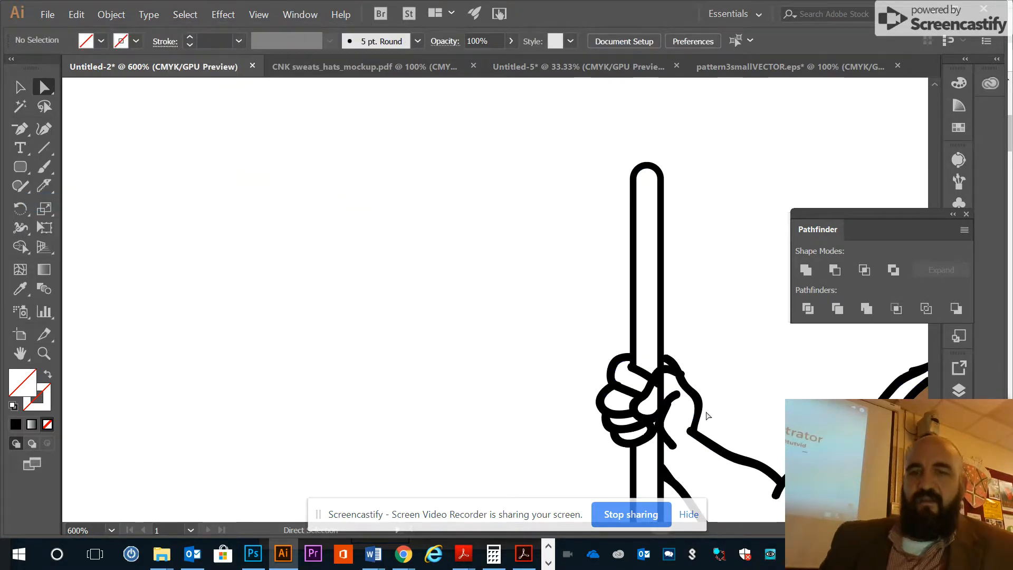
Delete the piece of staff outline crossing the thumb and the small leftover fragments beside it
left_click(662, 397)
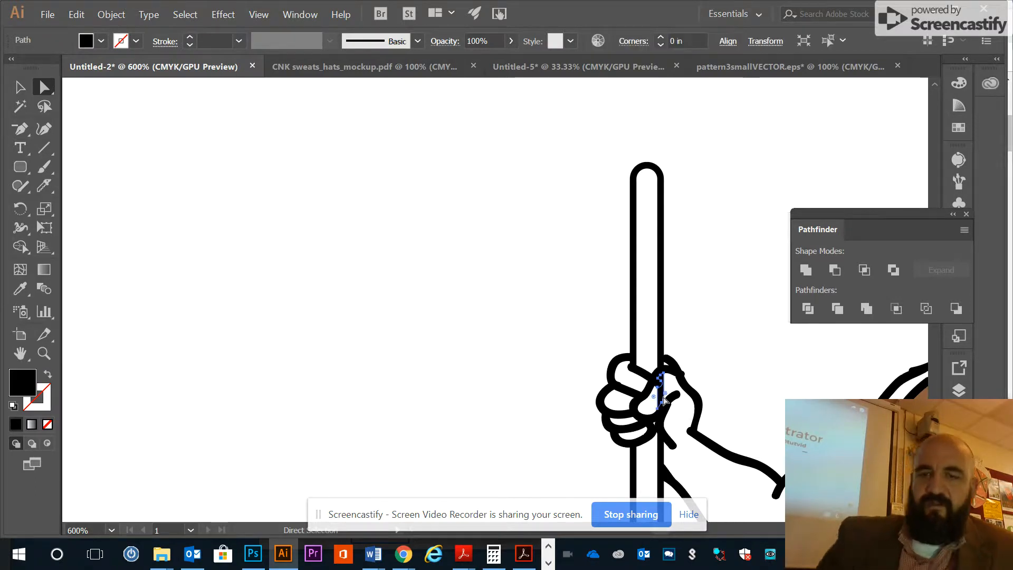
key("Delete")
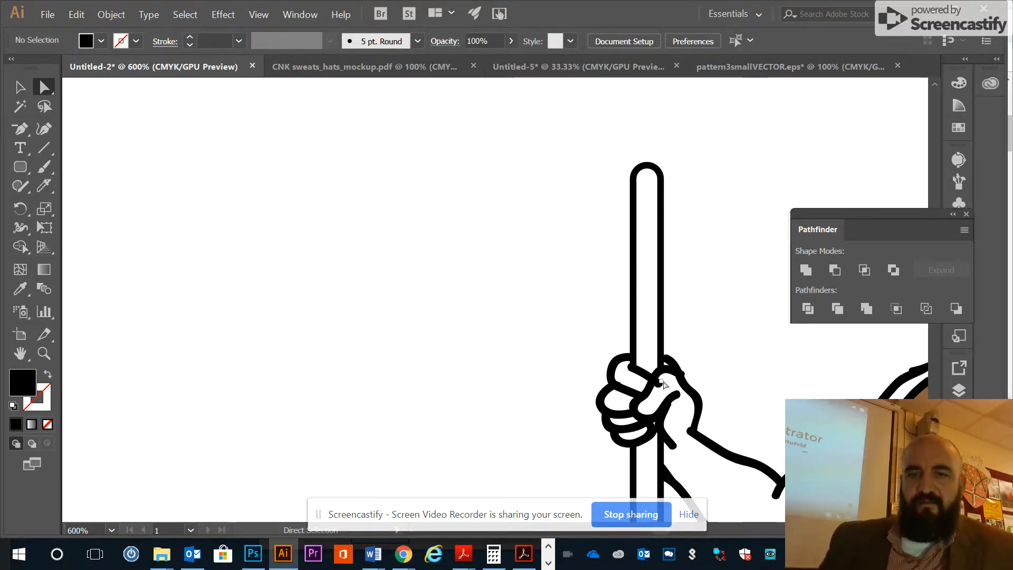
left_click(658, 385)
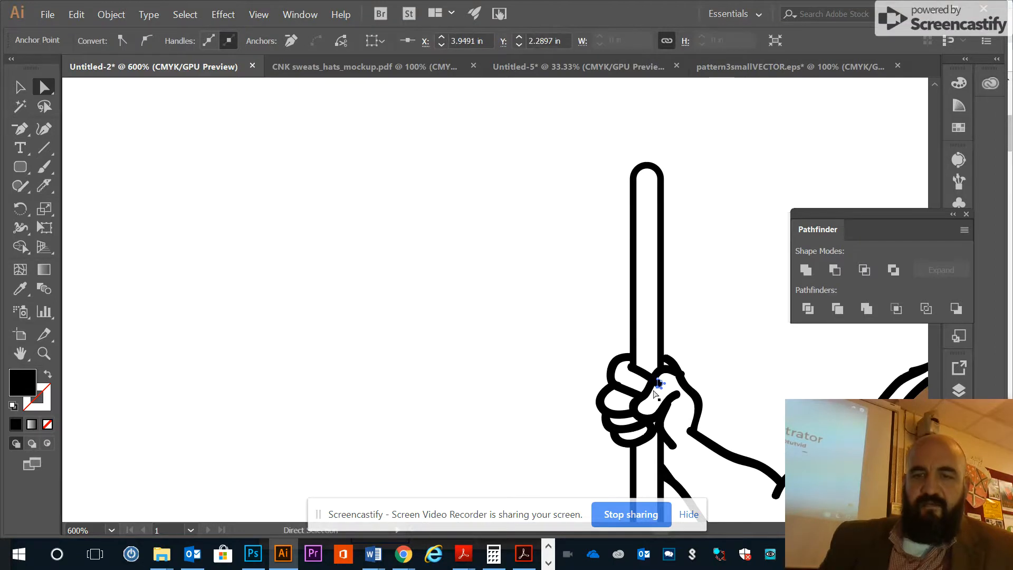
key("Delete")
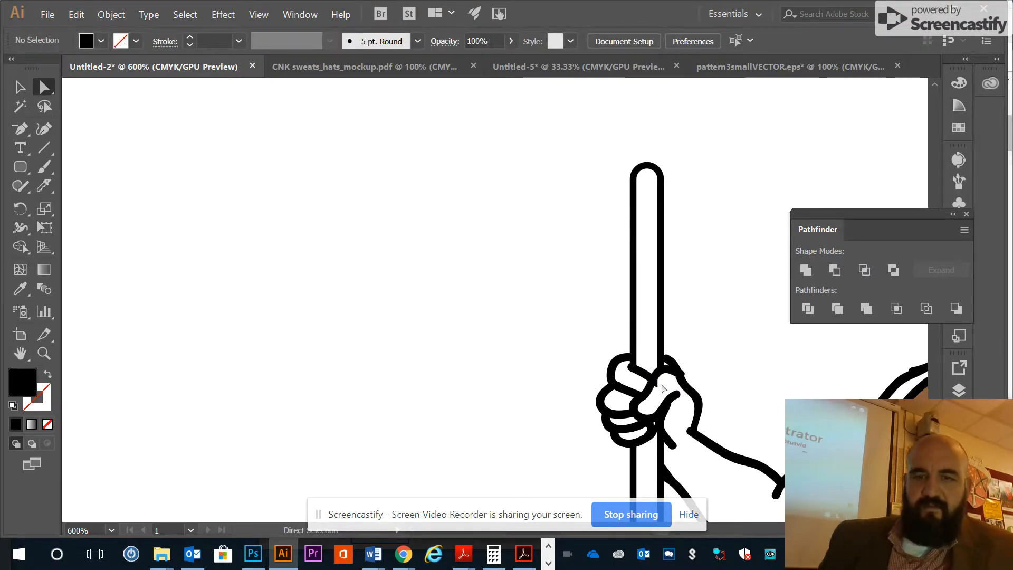
left_click(658, 388)
key("Delete")
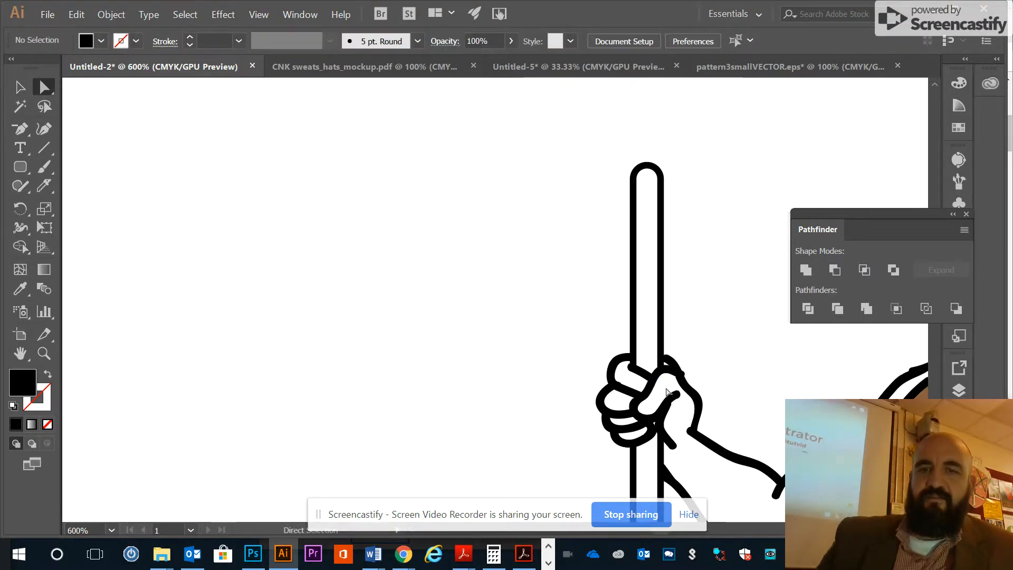
Draw a rounded rectangle covering the staff, arm and near side of the body, and stretch it down past the foot
key("z")
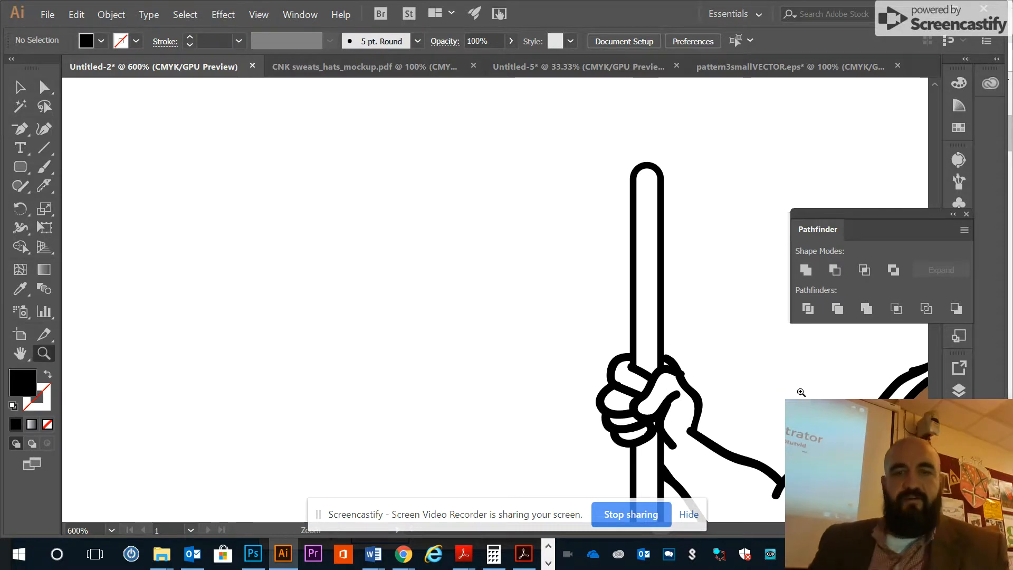
left_click(742, 400, "alt")
left_click(628, 415, "alt")
left_click(345, 321, "alt")
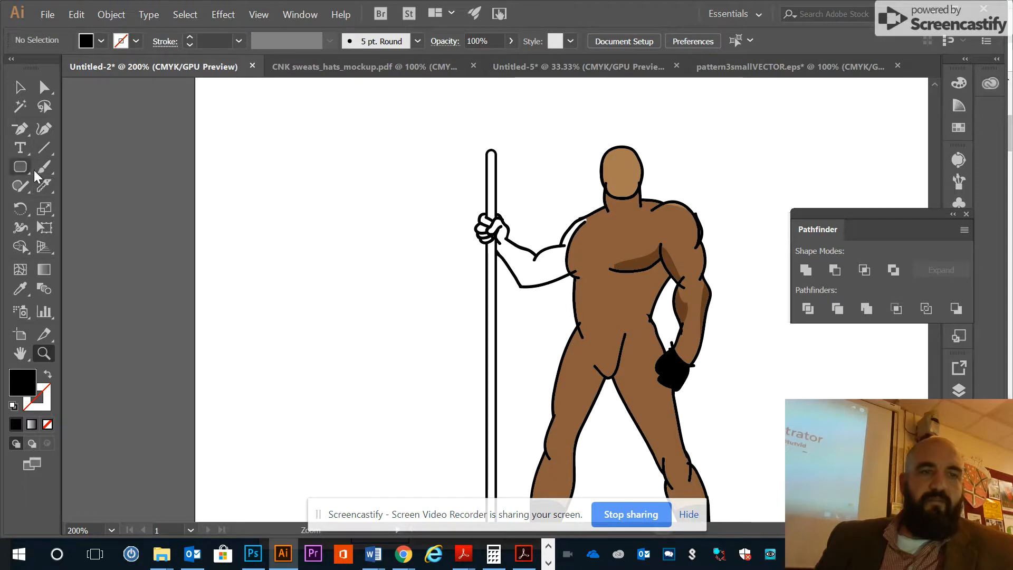
left_click(16, 131)
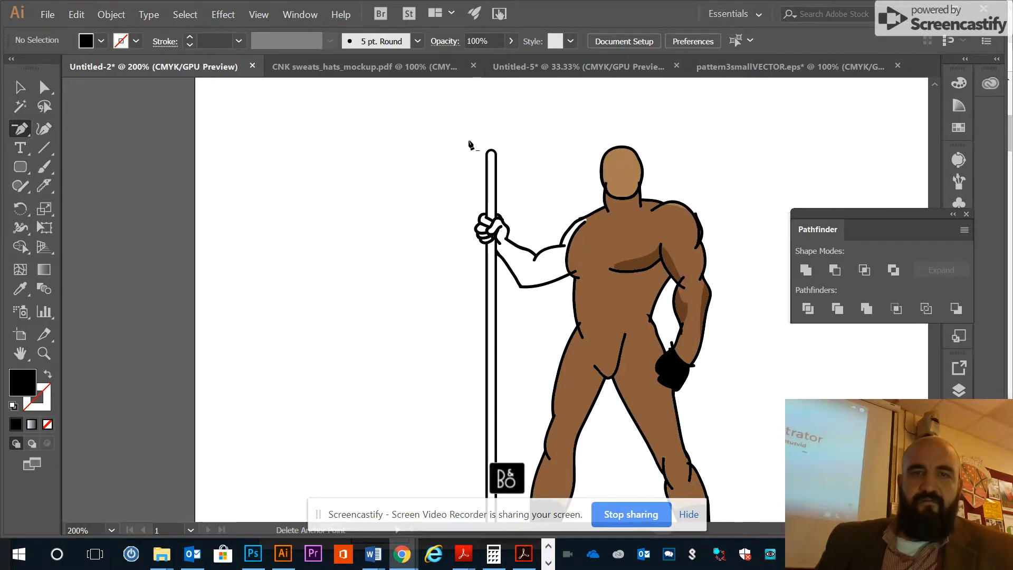
left_click(27, 170)
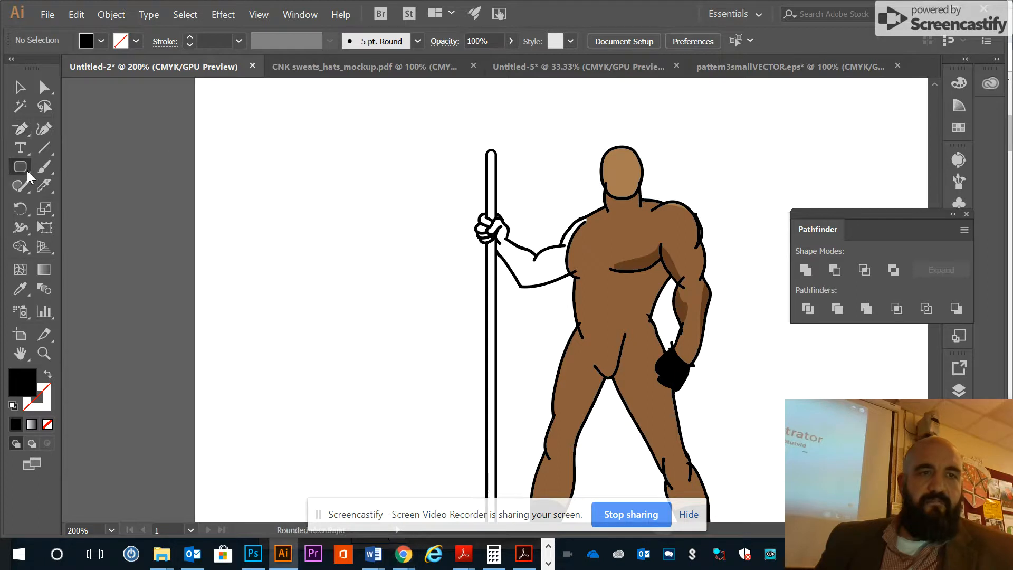
left_click_drag(429, 117, 596, 486)
scroll(599, 464, "down", 5)
scroll(604, 397, "down", 1)
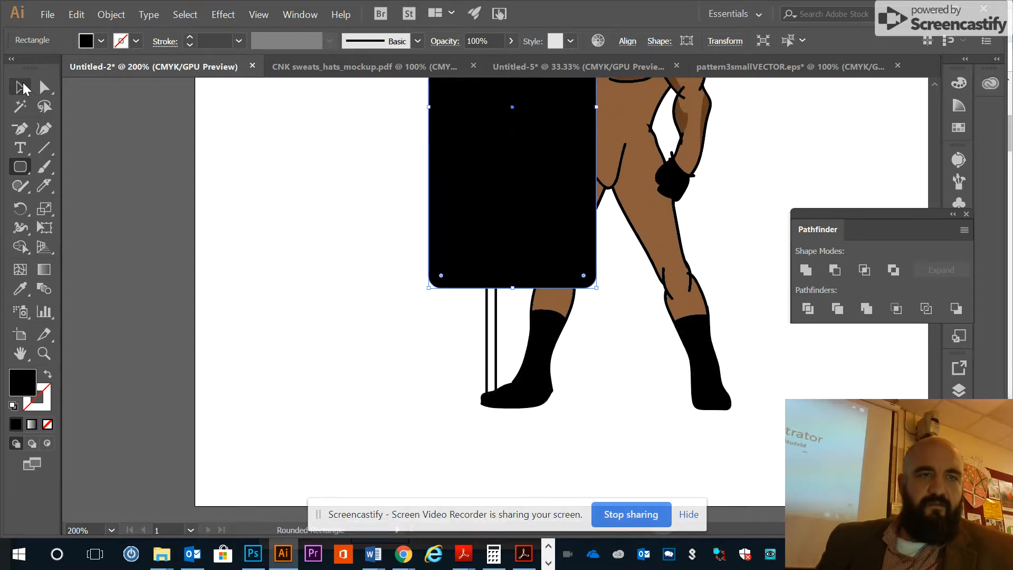
left_click(20, 87)
left_click_drag(513, 287, 513, 415)
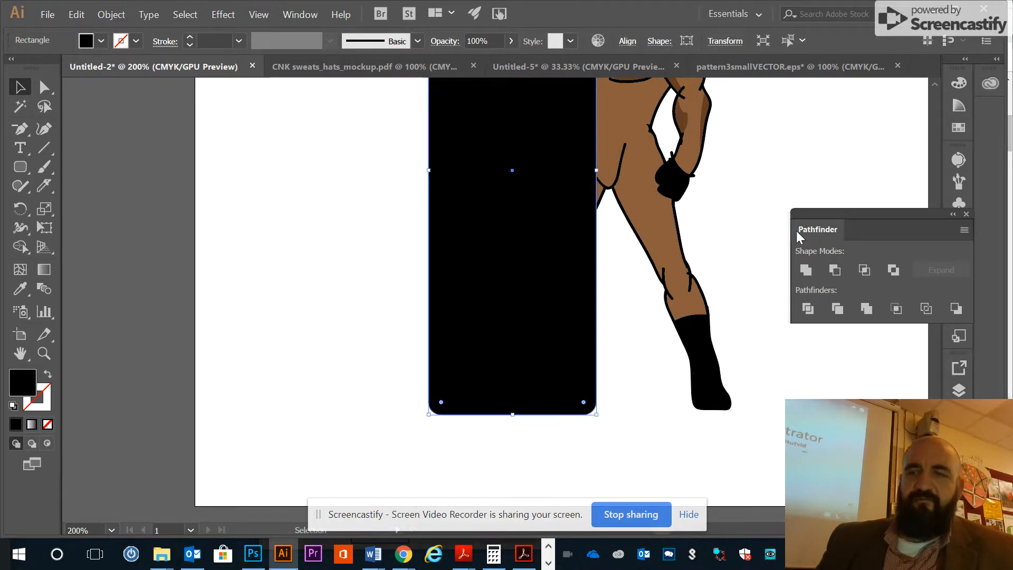
Fill the rounded rectangle with CMYK Yellow and send it to the back behind the figure
left_click(959, 127)
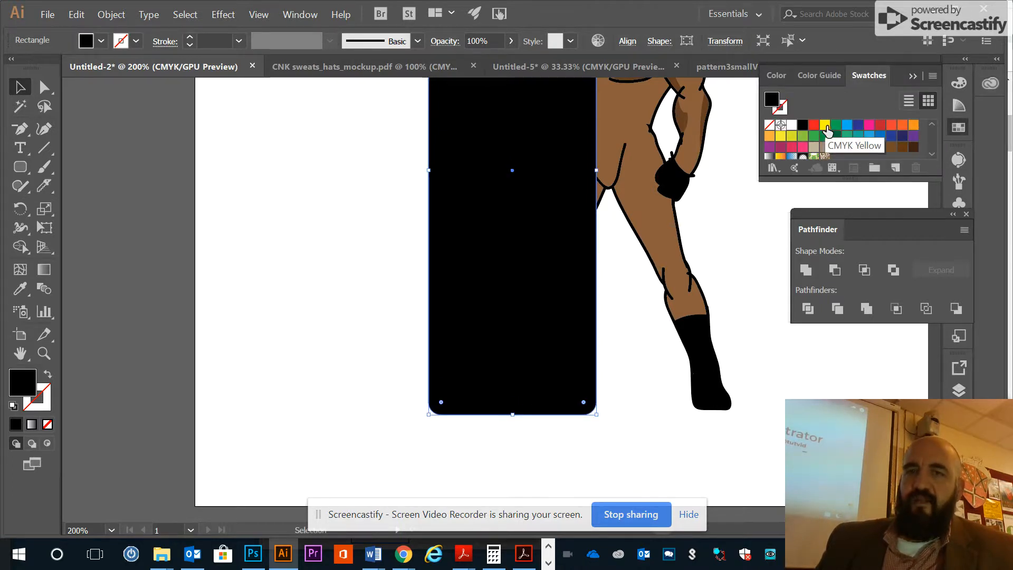
left_click(825, 131)
scroll(607, 279, "up", 5)
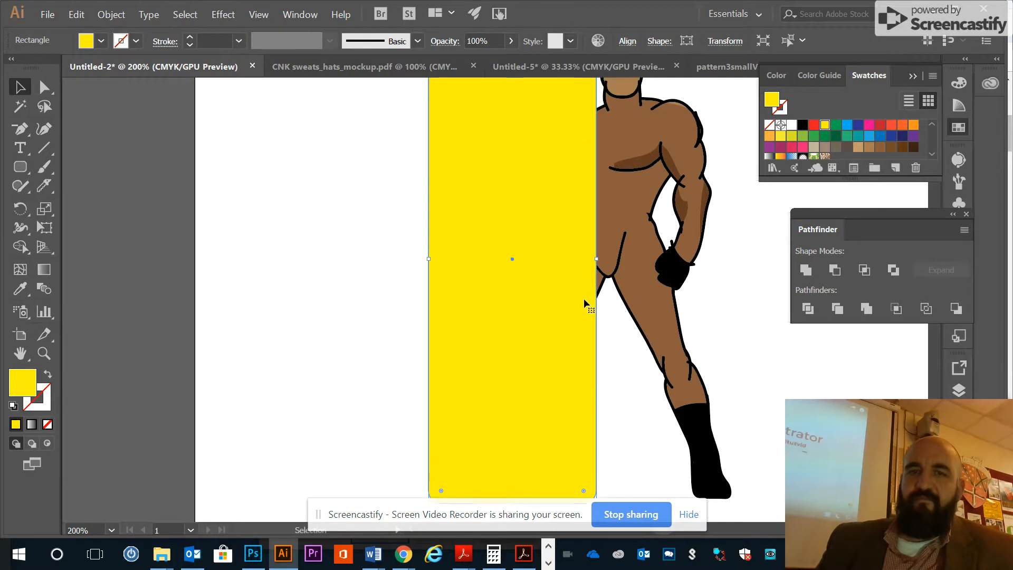
right_click(543, 207)
mouse_move(595, 434)
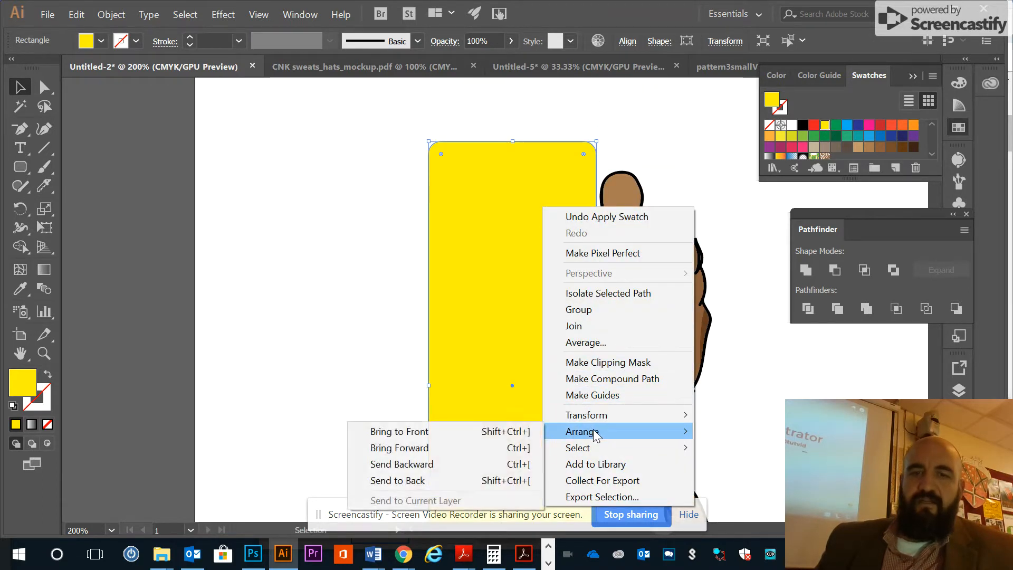
left_click(414, 481)
Select the whole figure together with the yellow rectangle and apply Pathfinder's Divide to them
left_click_drag(369, 140, 685, 460)
scroll(637, 396, "down", 3)
scroll(635, 391, "up", 2)
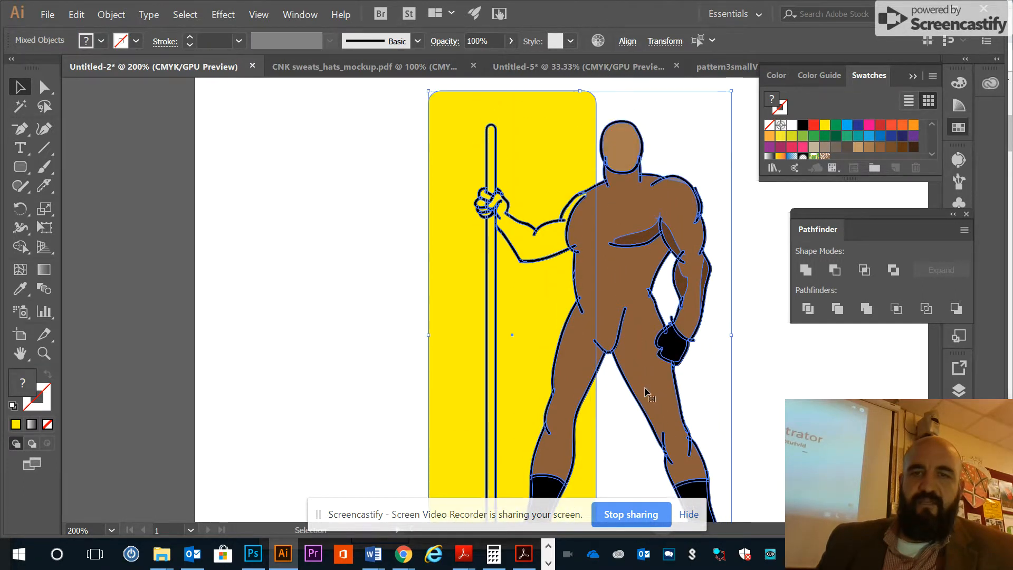
left_click(808, 311)
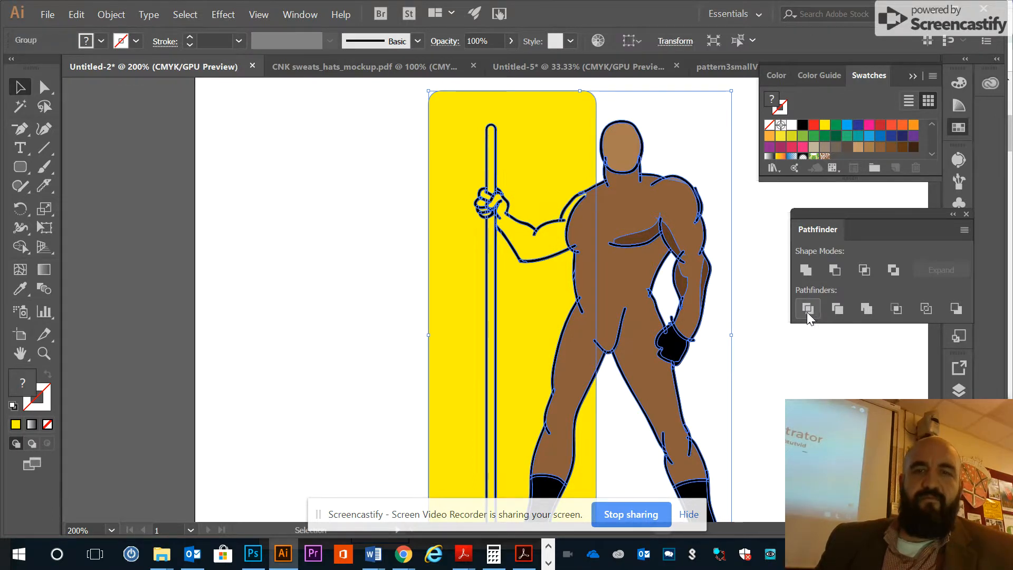
Delete the yellow background pieces around the figure and between staff and body, keeping the arm, hand and staff fills
left_click(44, 87)
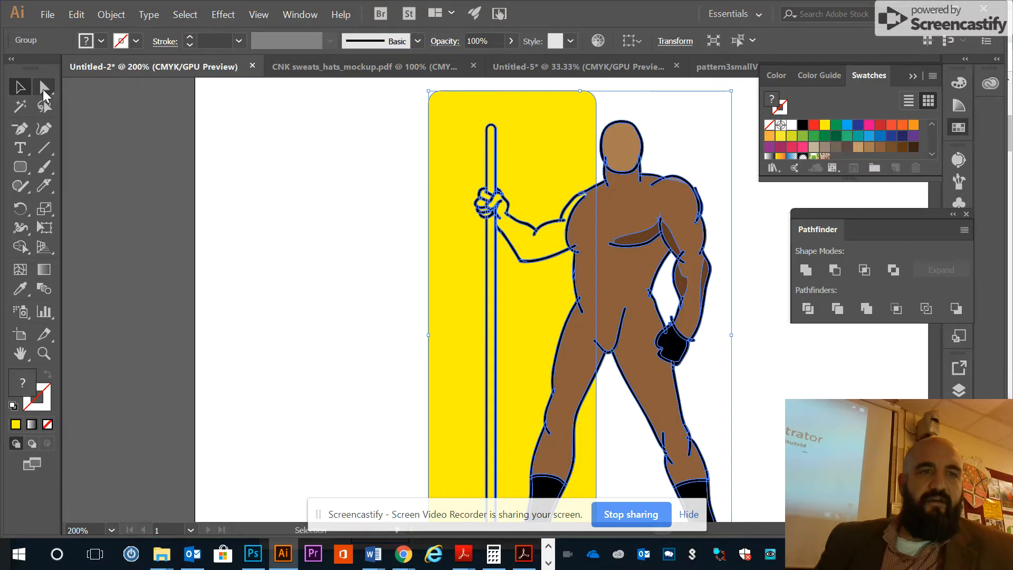
left_click(345, 194)
left_click(571, 144)
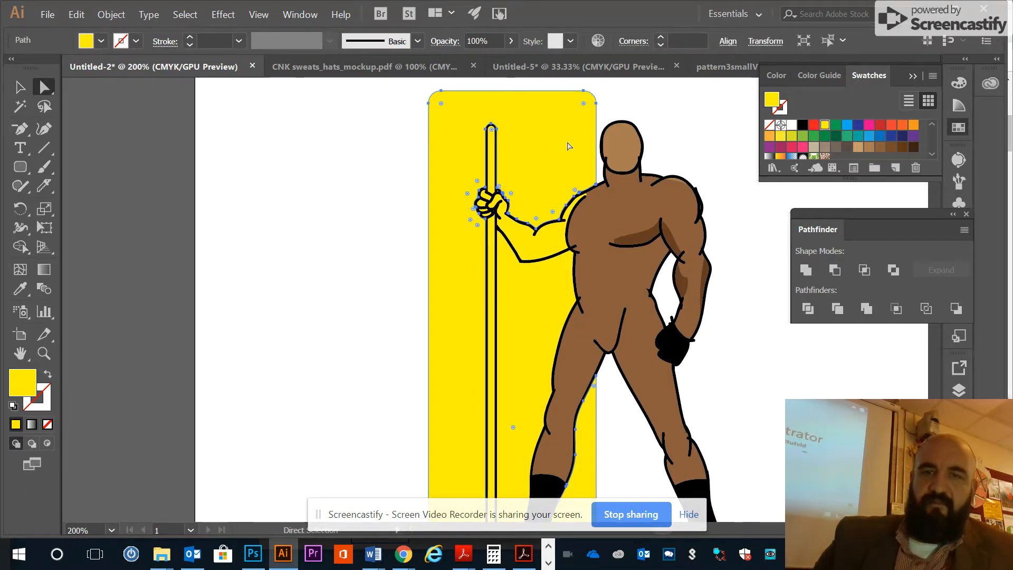
key("Delete")
left_click(541, 358)
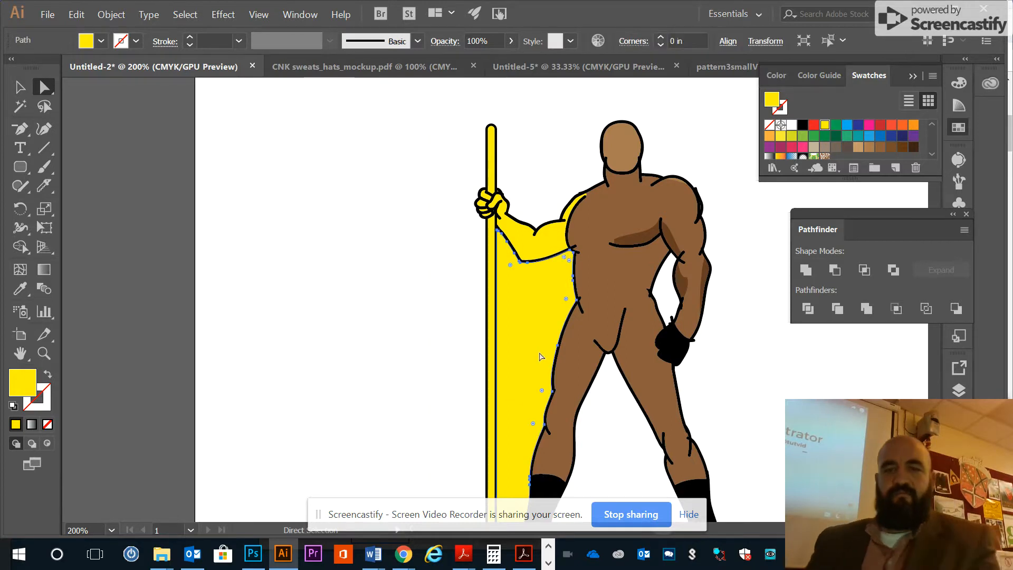
key("Delete")
scroll(612, 290, "up", 1)
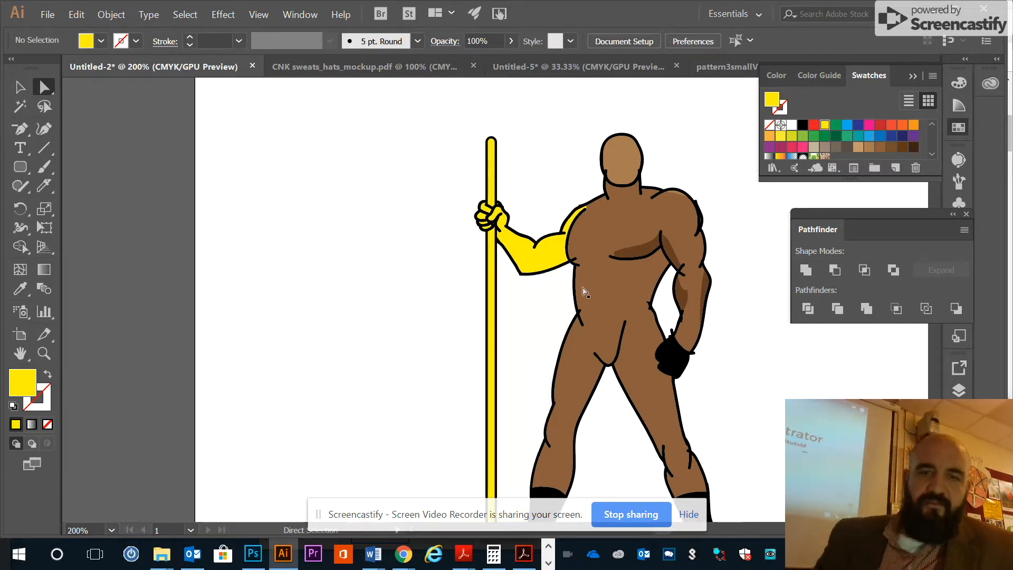
Merge the brown body pieces split along the rectangle's edge into one shape with Pathfinder's Unite
left_click(591, 294)
scroll(579, 325, "down", 3)
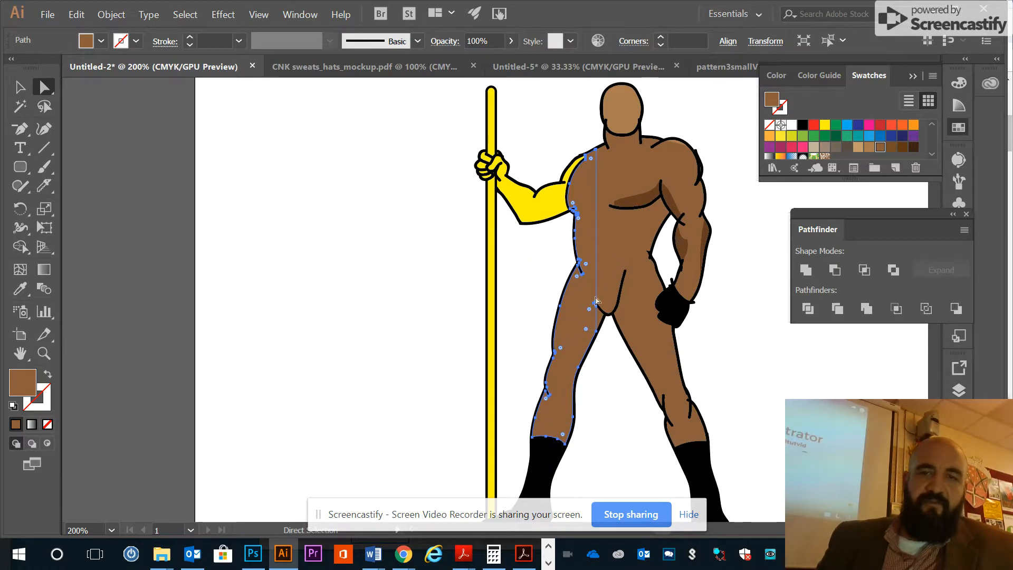
left_click(611, 262, "shift")
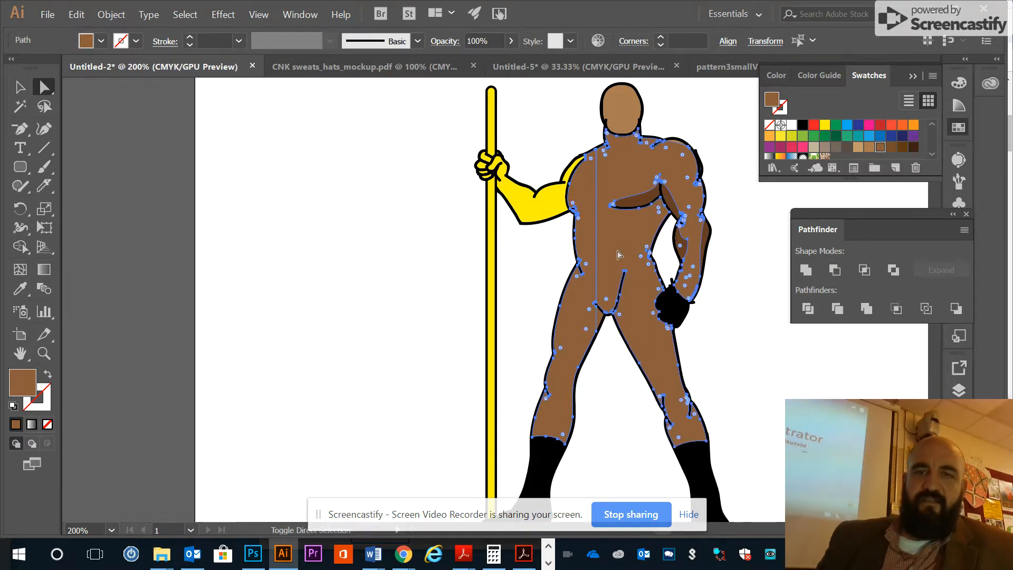
left_click(805, 270)
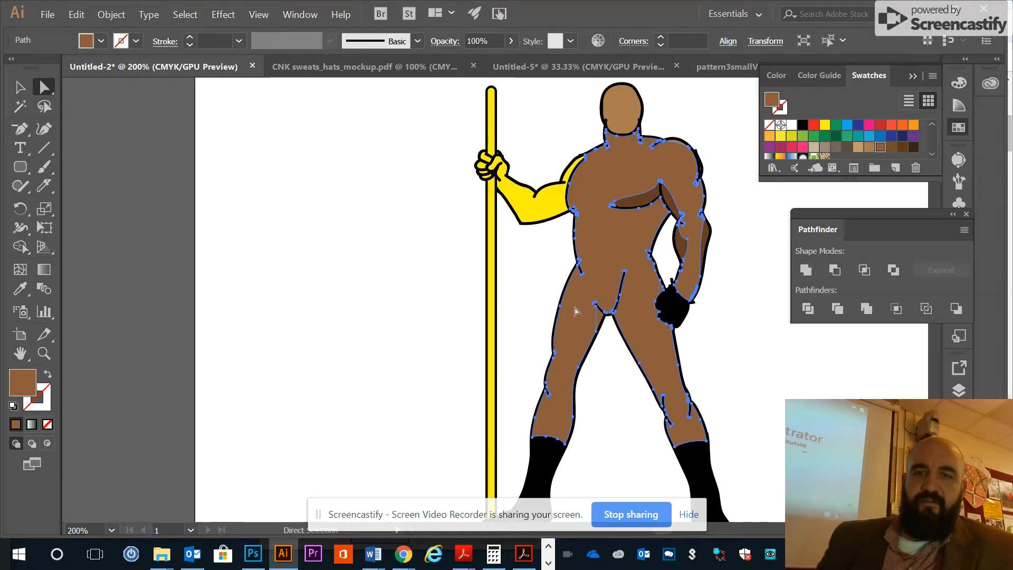
left_click(599, 323)
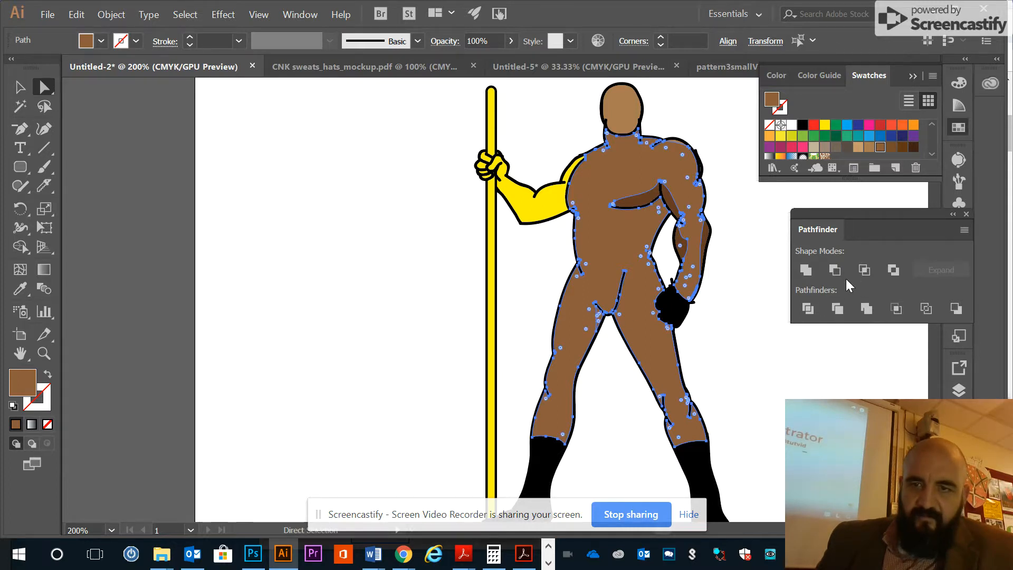
left_click(805, 269)
left_click(608, 412)
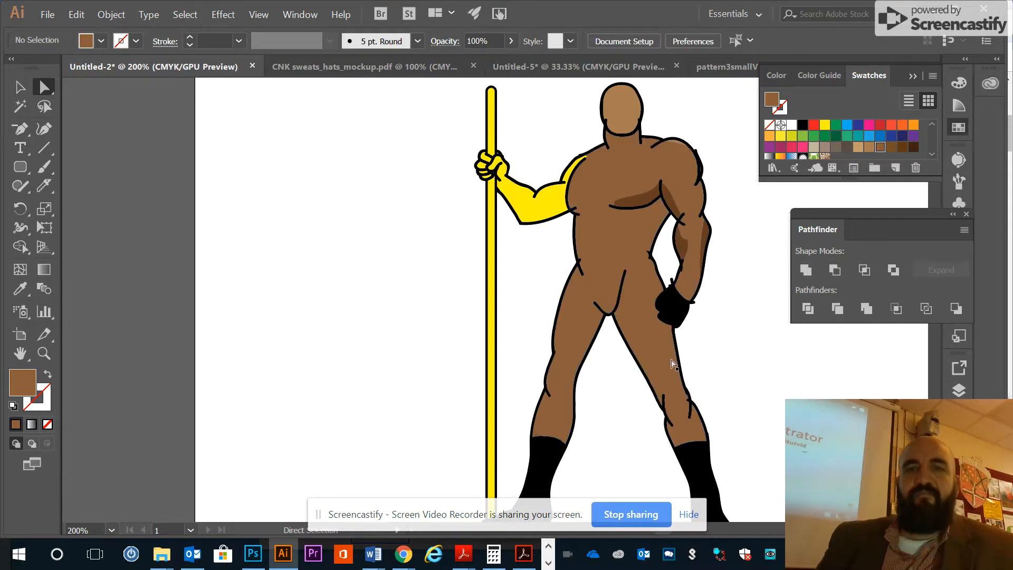
Recolor the yellow arm with the dark brown sampled from the chest shadow using the Eyedropper
left_click(546, 207)
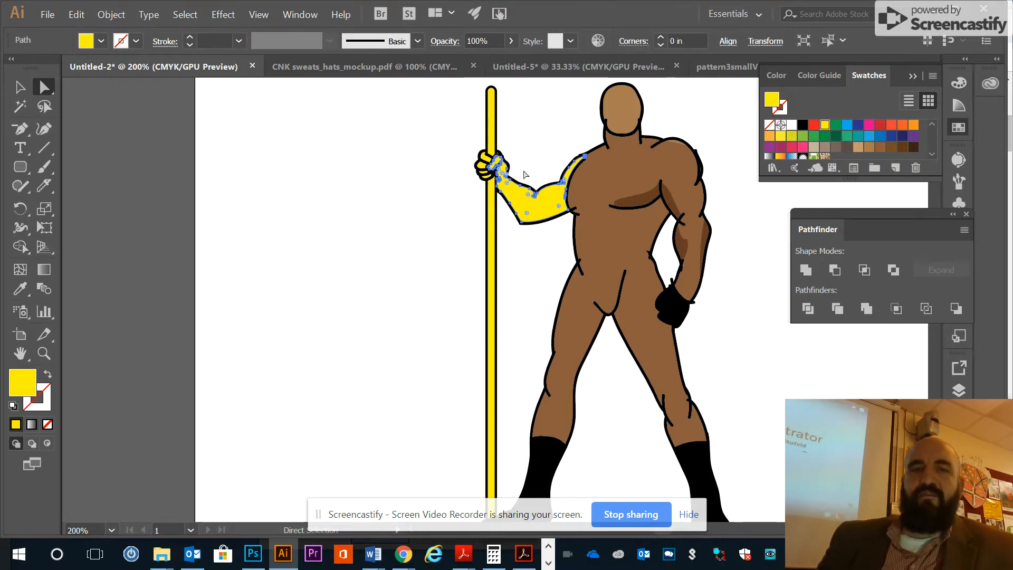
left_click(20, 288)
left_click(638, 198)
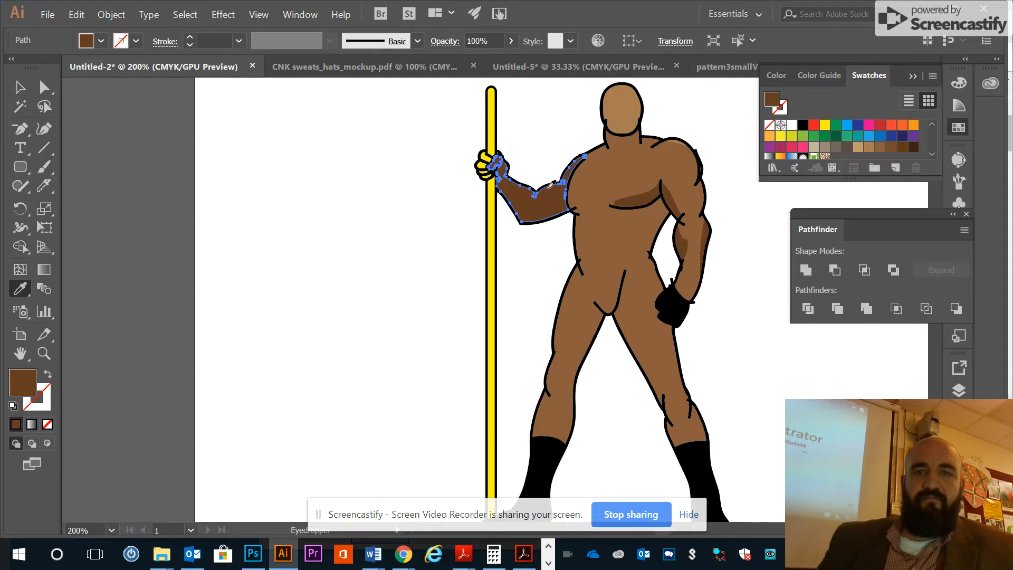
left_click(20, 87)
left_click(201, 142)
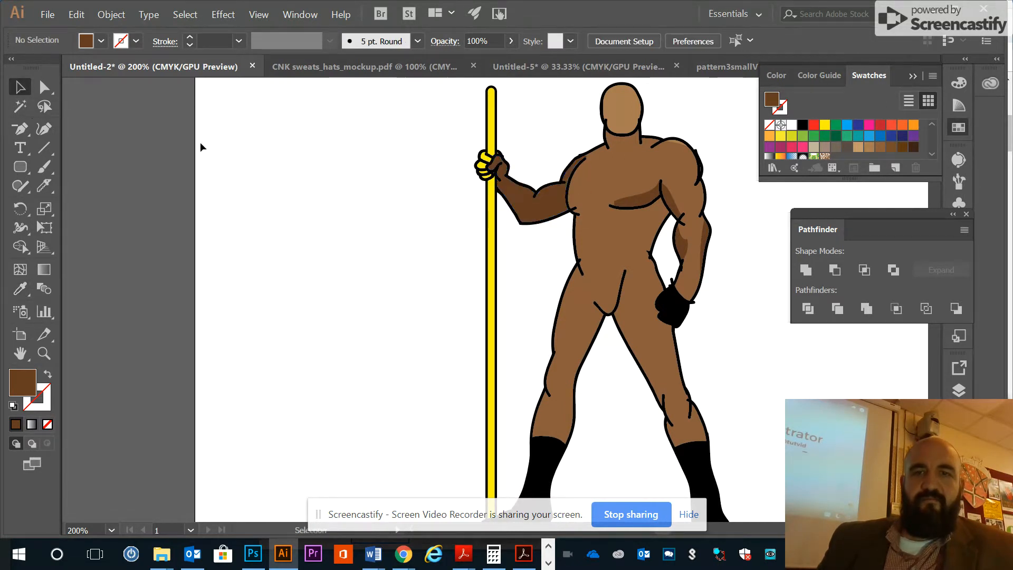
Select only the dark brown arm fill and recolor it with the torso's brown sampled with the Eyedropper
left_click(559, 206)
left_click(42, 88)
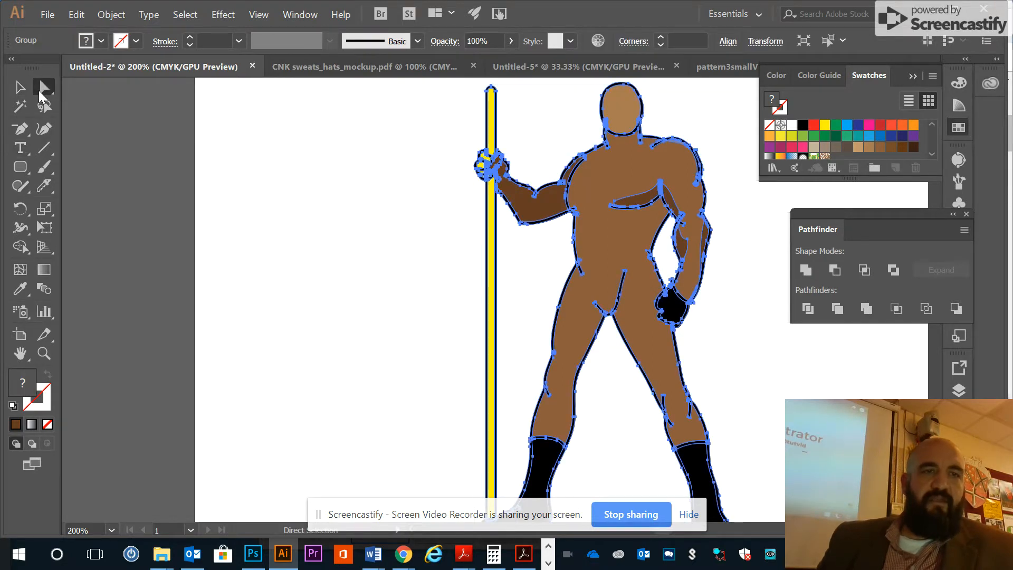
left_click(400, 210)
left_click(549, 209)
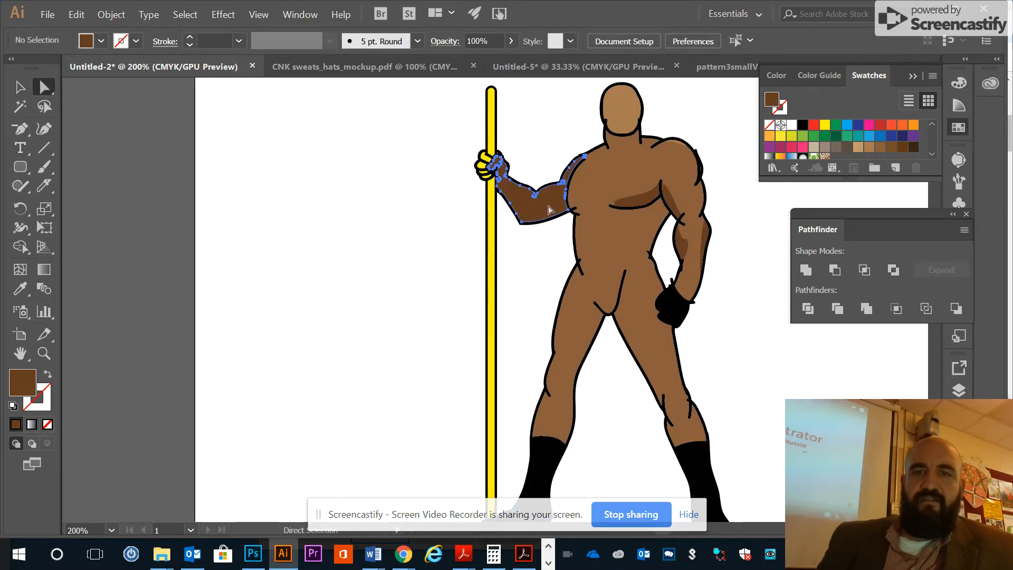
left_click(20, 288)
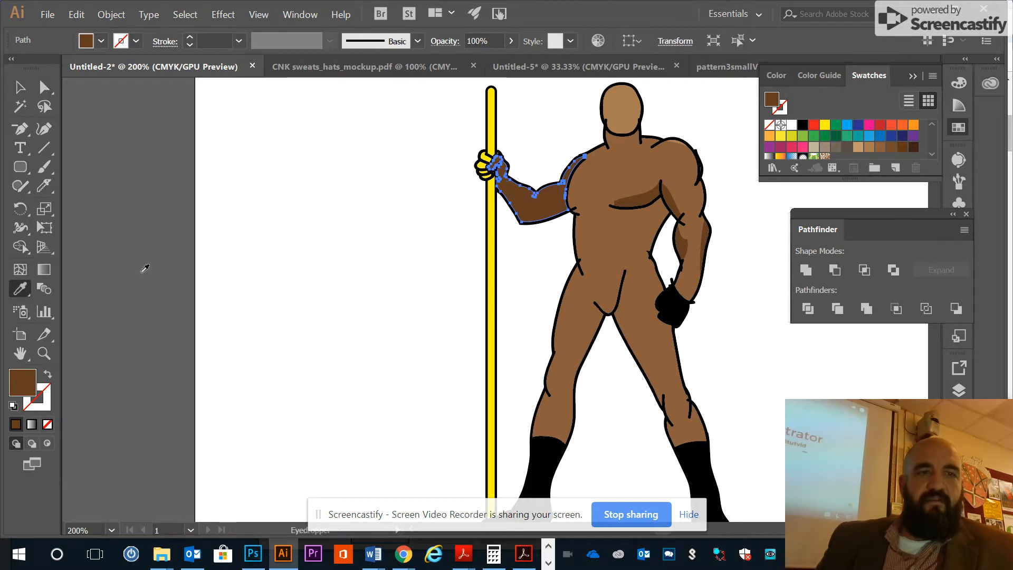
left_click(613, 188)
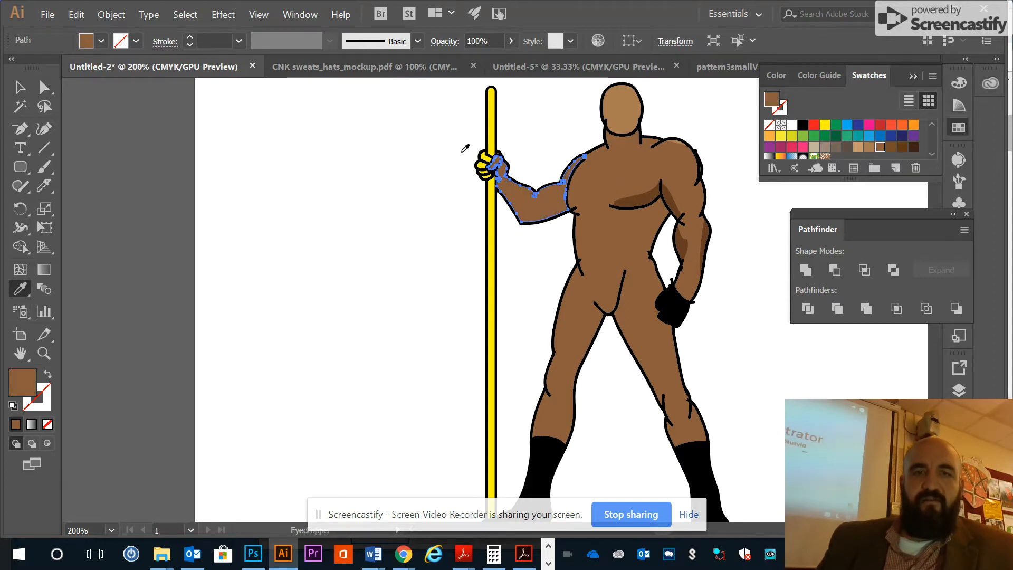
left_click(45, 87)
left_click(395, 211)
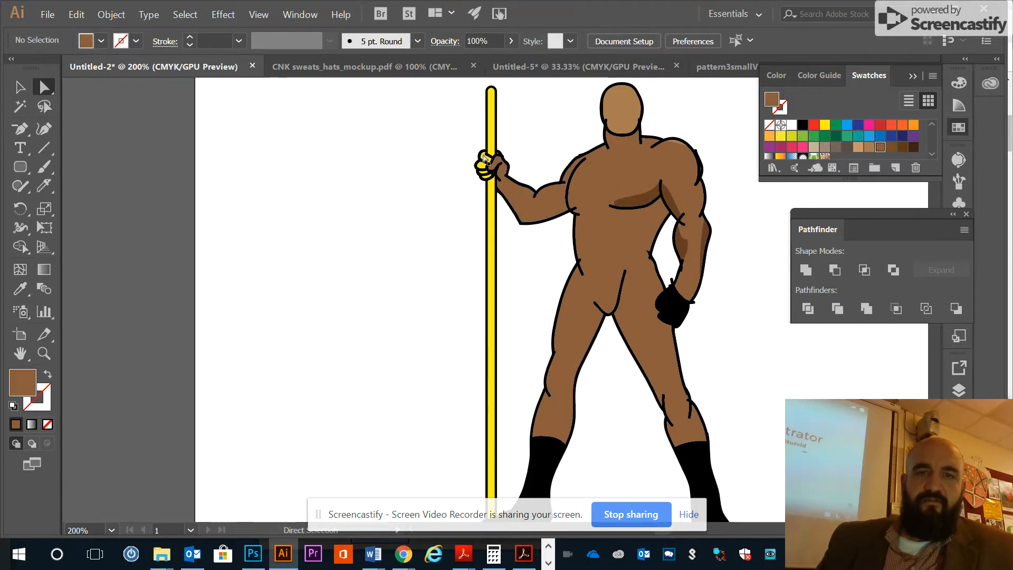
Select all yellow finger pieces of the staff-holding hand and recolor them with the hand's brown using the Eyedropper
key("z")
left_click(493, 169)
left_click(492, 169)
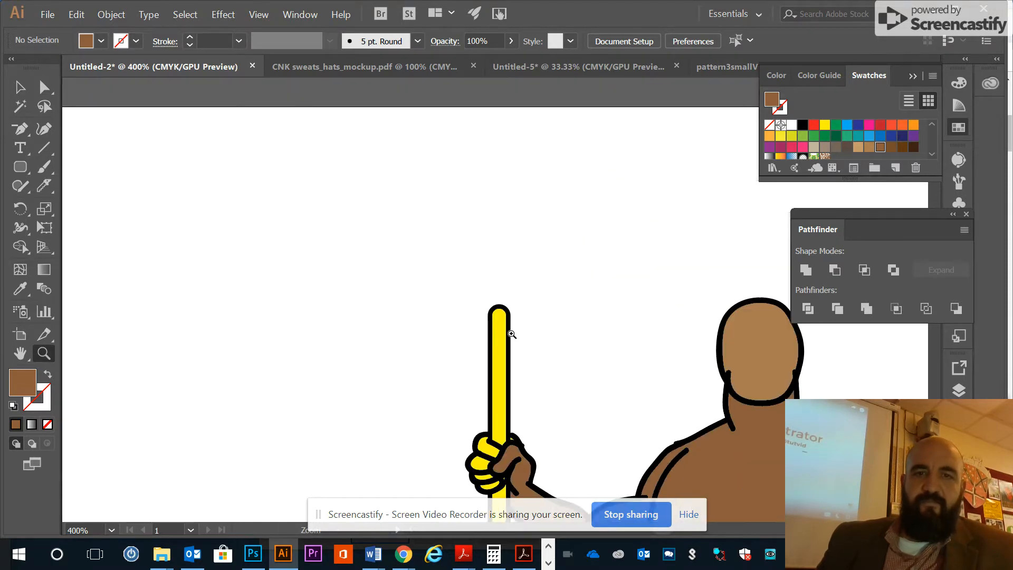
left_click(507, 475)
left_click(506, 468)
scroll(478, 171, "up", 5)
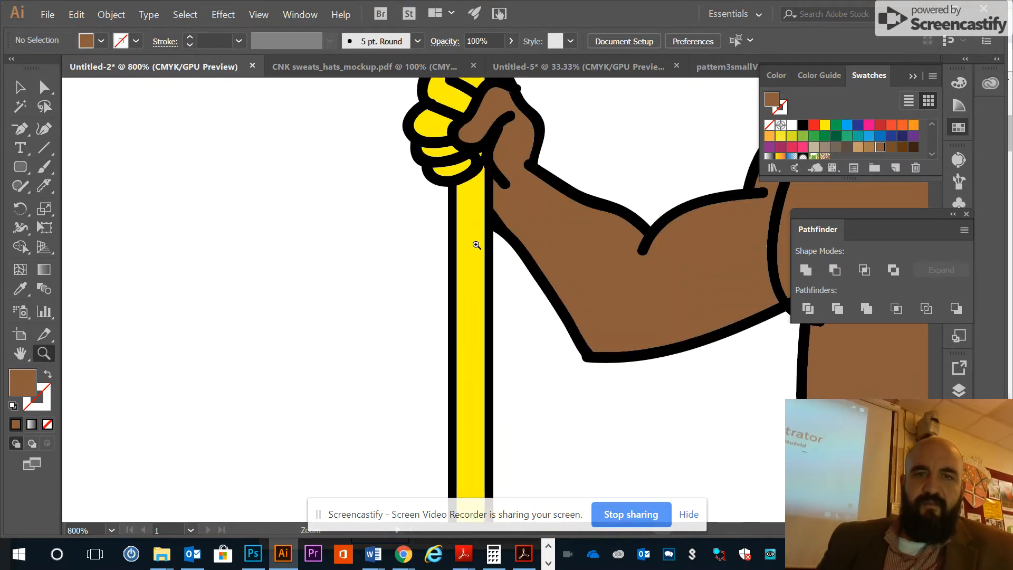
left_click(482, 249)
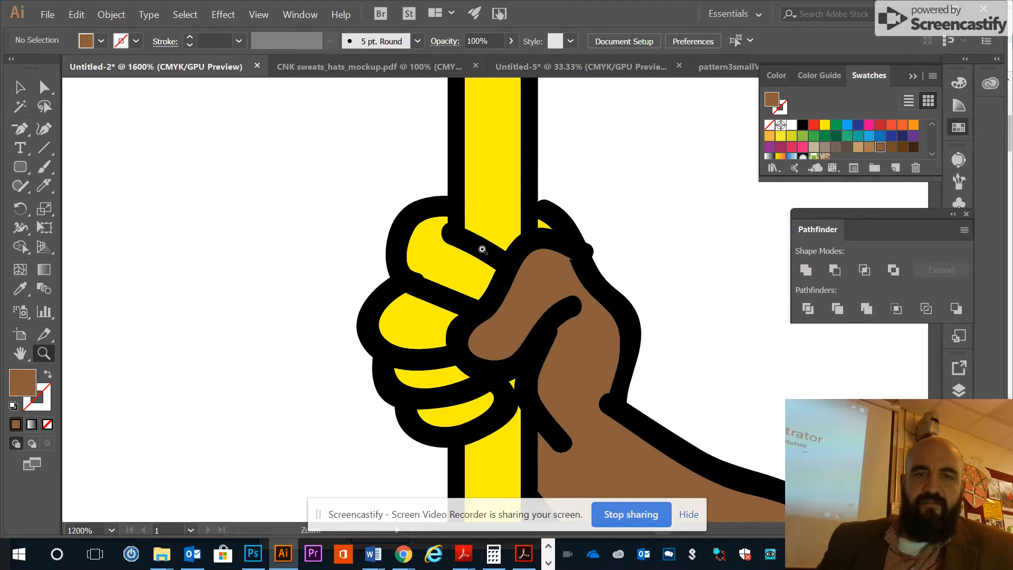
key("a")
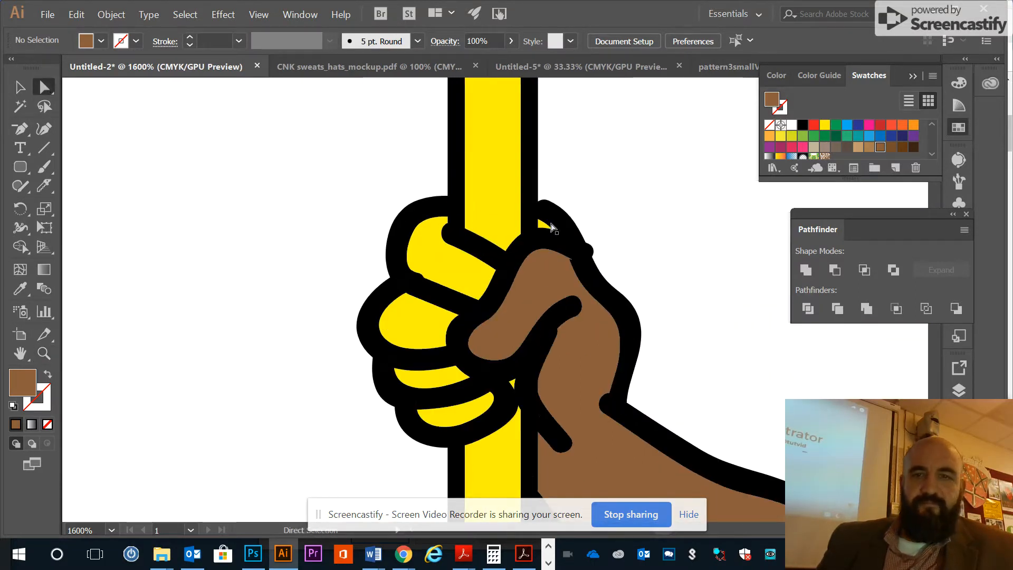
left_click(544, 226)
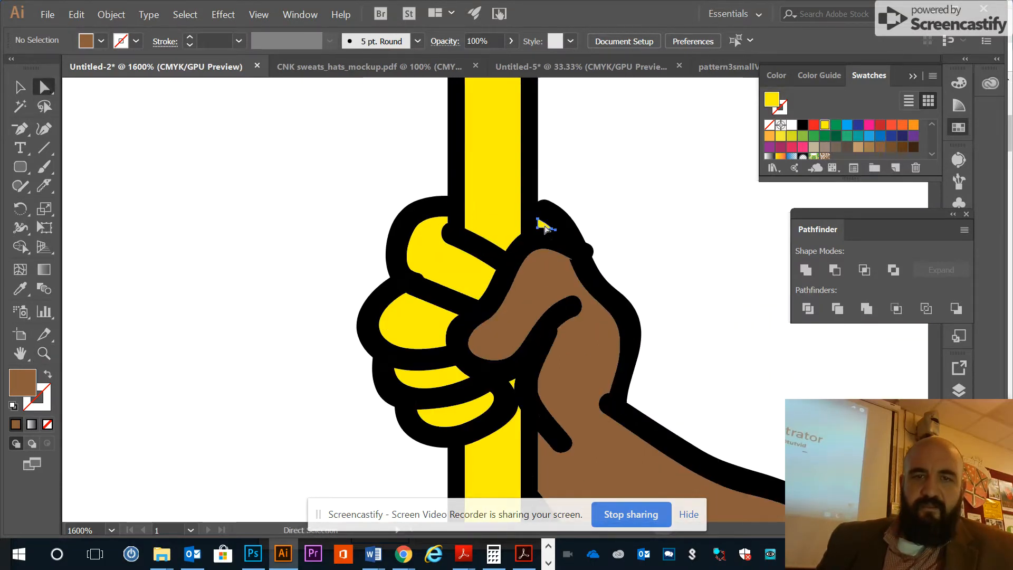
left_click(444, 274, "shift")
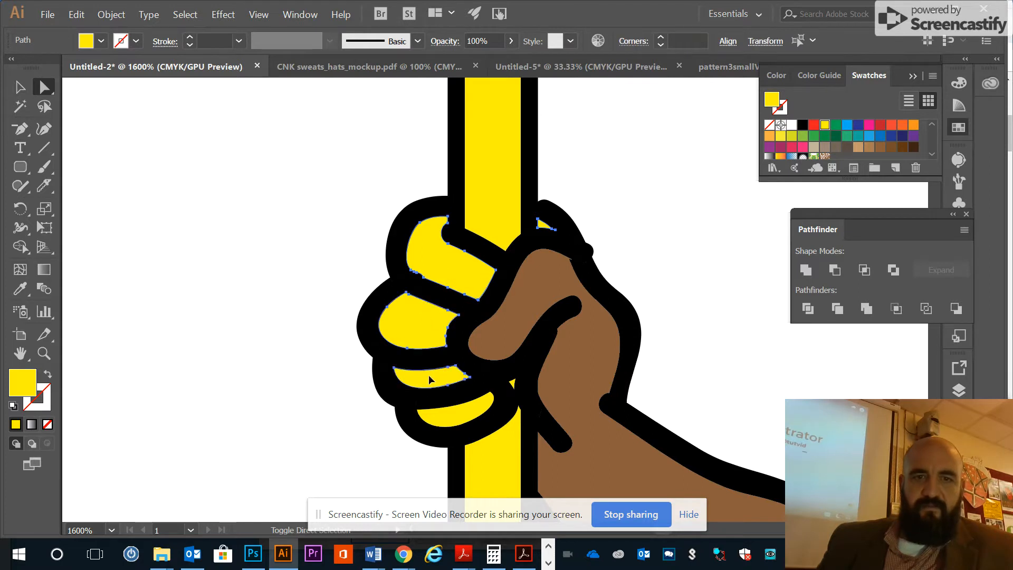
left_click(454, 427, "shift")
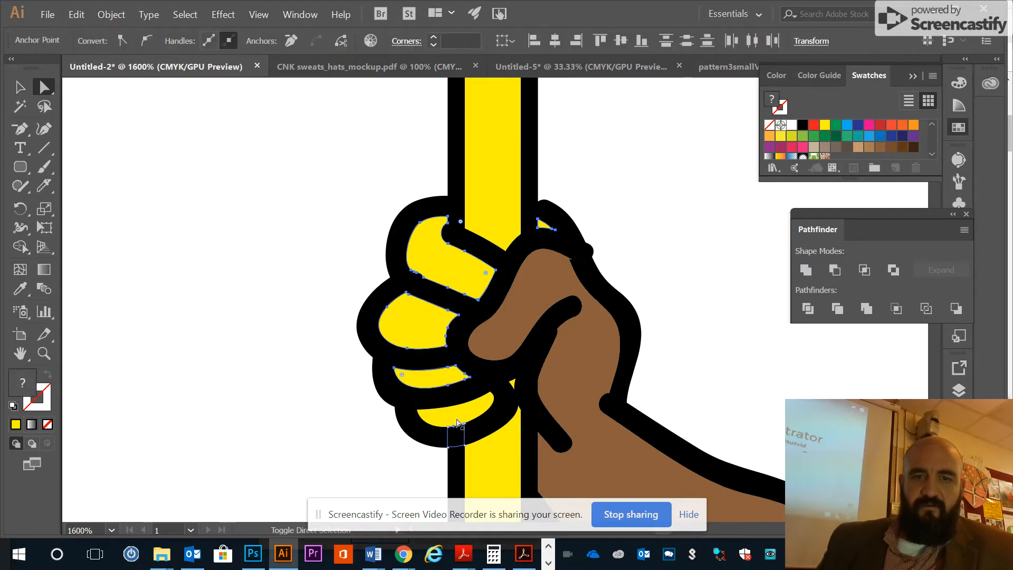
left_click(457, 422, "shift")
left_click(455, 436, "shift")
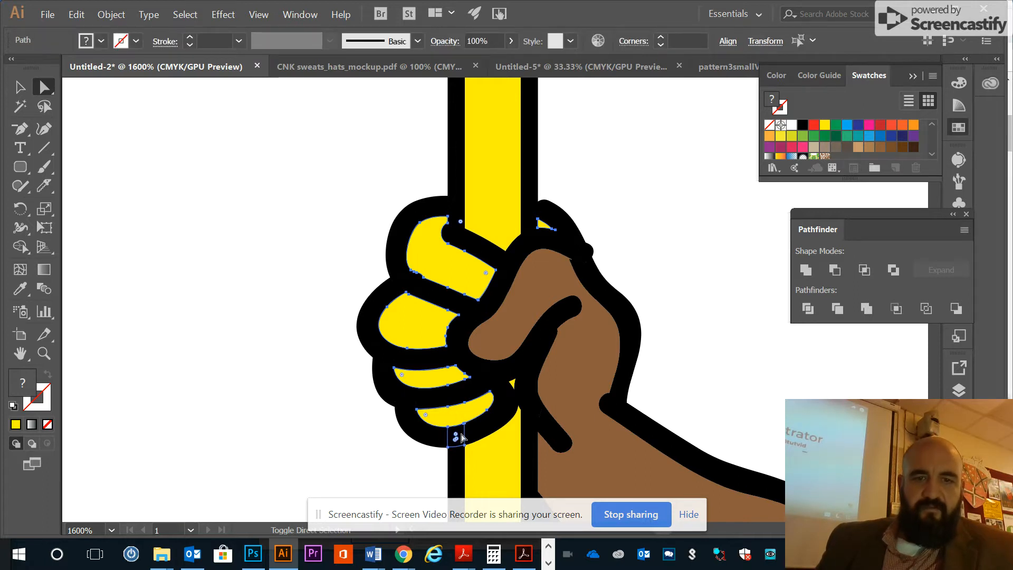
left_click(460, 437, "shift")
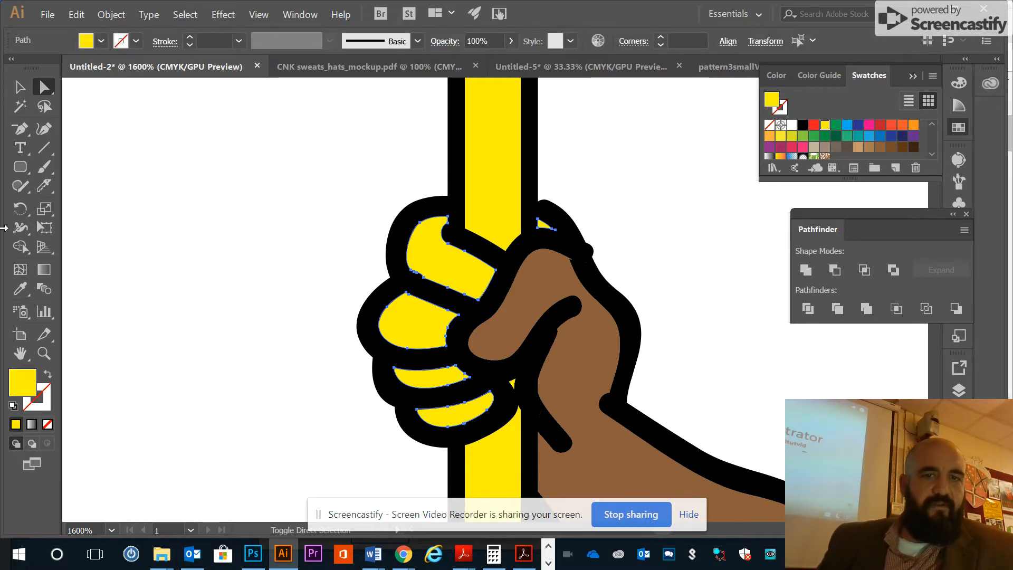
left_click(21, 290)
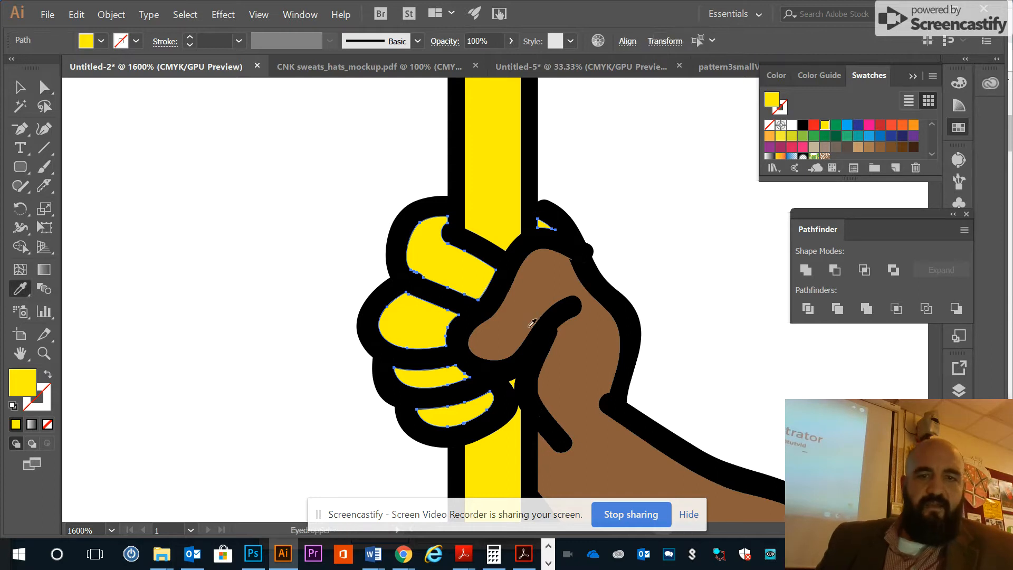
left_click(598, 371)
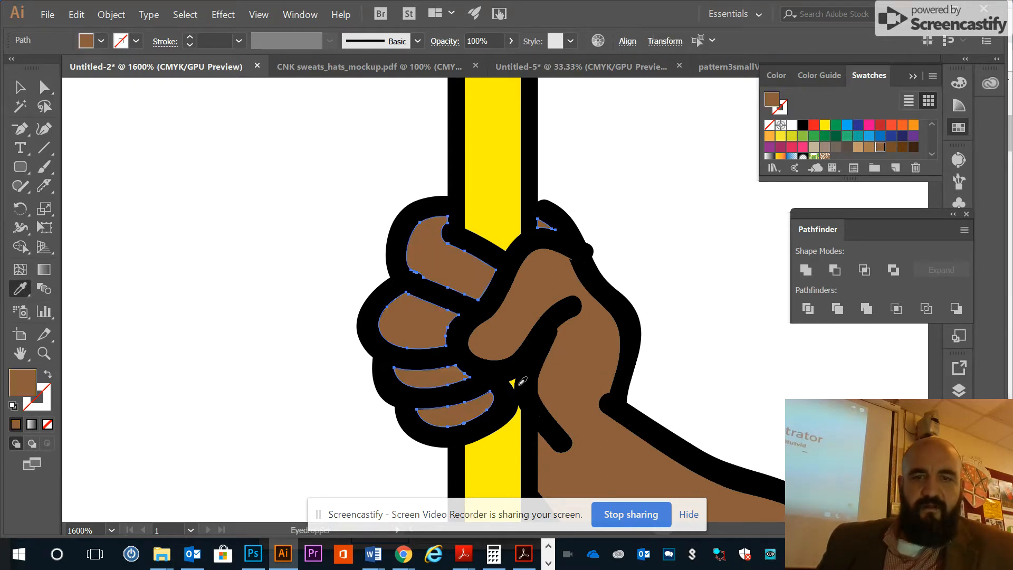
Recolor the staff pieces above and below the hand and the small yellow sliver between the fingers with the green swatch
left_click(44, 87)
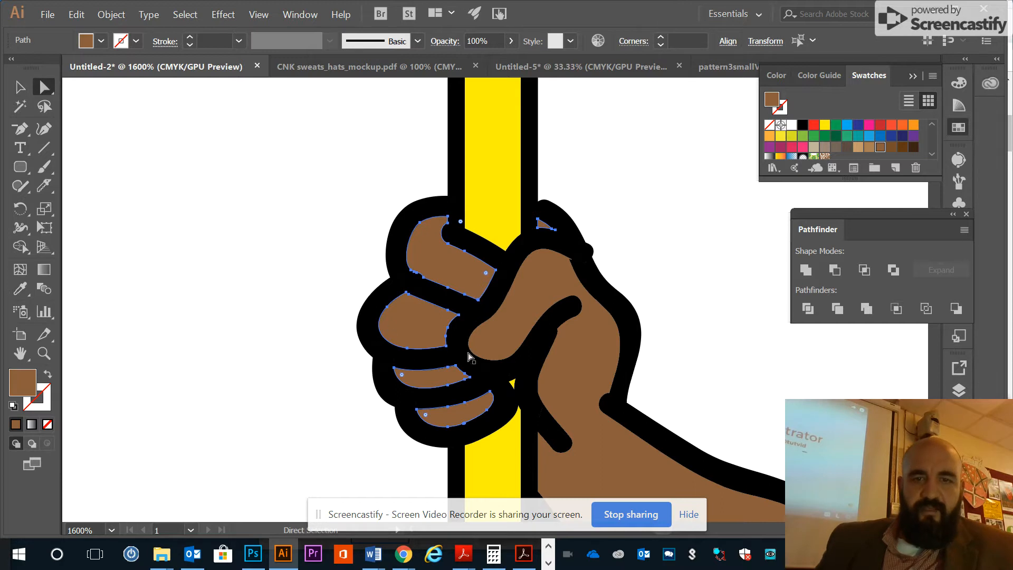
left_click(513, 385)
left_click(511, 185, "shift")
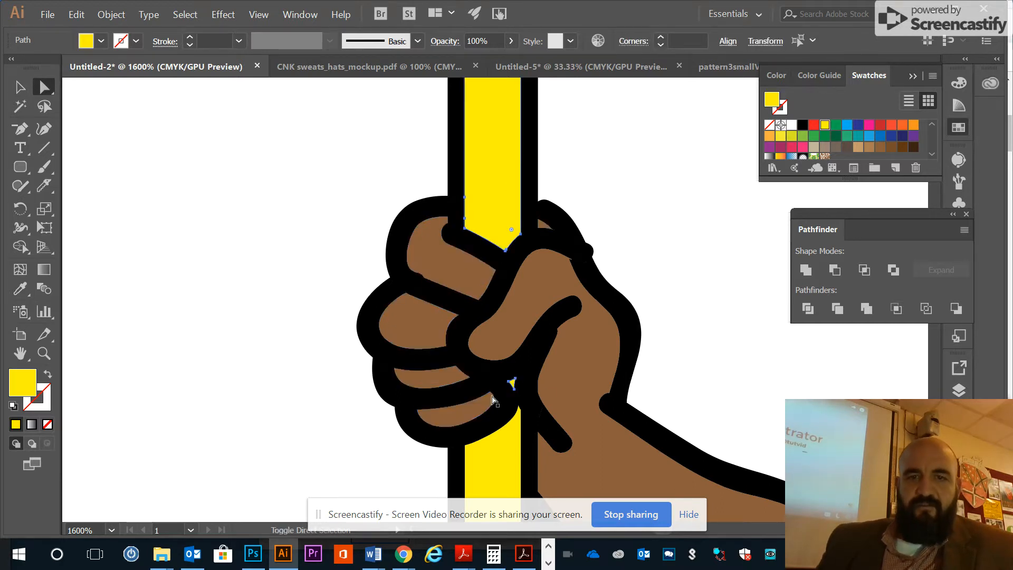
left_click(517, 467, "shift")
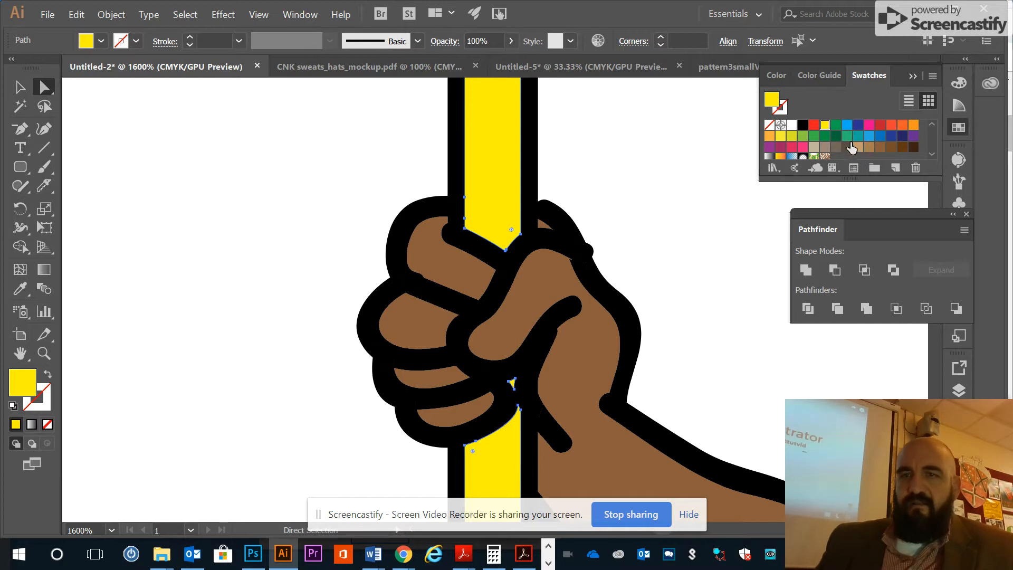
left_click(837, 126)
left_click(683, 179)
Examine the whole figure from the staff and head down to the legs for outlines that still need cleanup
key("z")
left_click(682, 174, "alt")
left_click(682, 174, "alt")
left_click(457, 321, "alt")
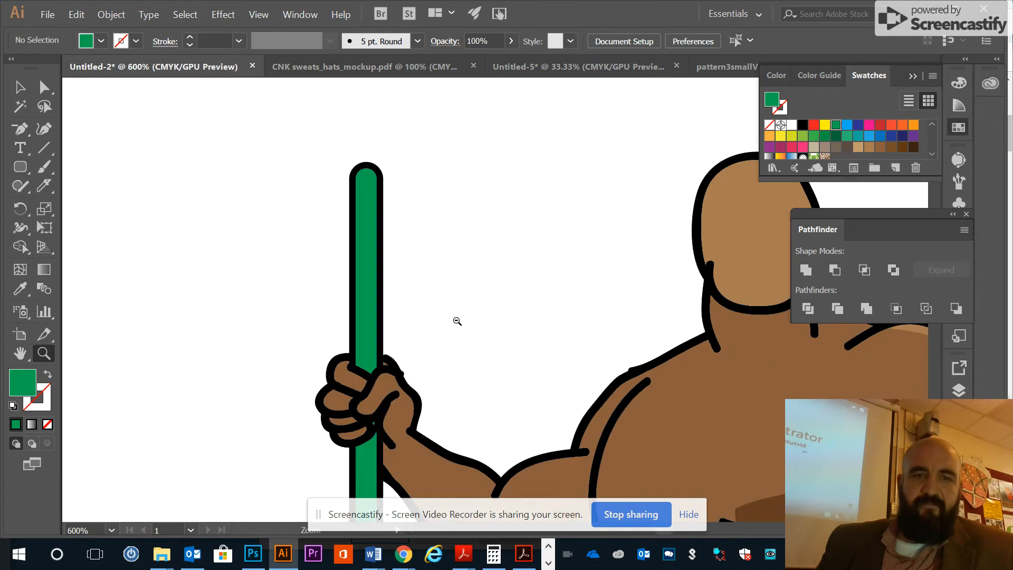
left_click(474, 322, "alt")
left_click(511, 323, "alt")
left_click(512, 333, "alt")
left_click(548, 370, "alt")
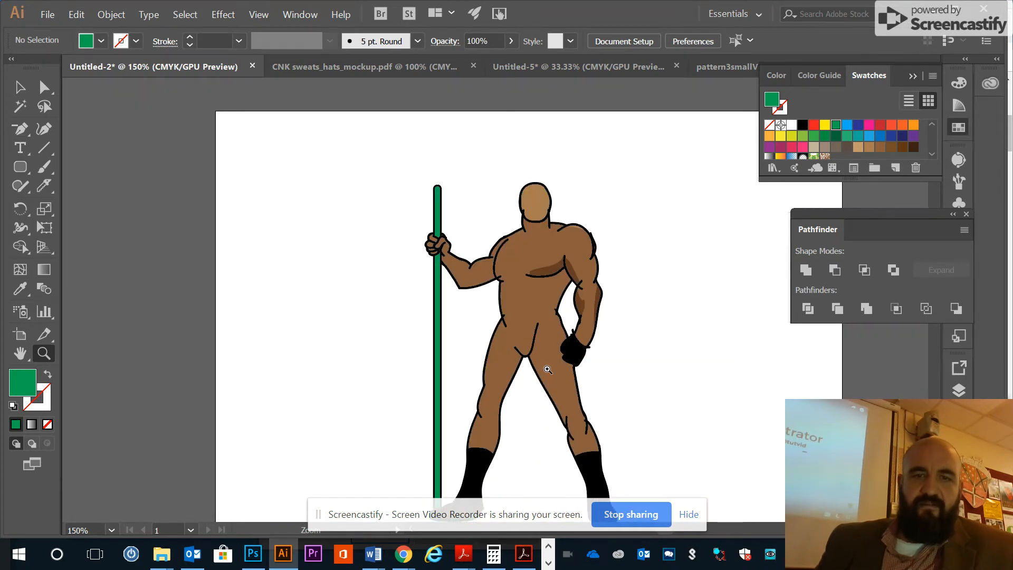
scroll(547, 370, "down", 2)
scroll(547, 364, "down", 2)
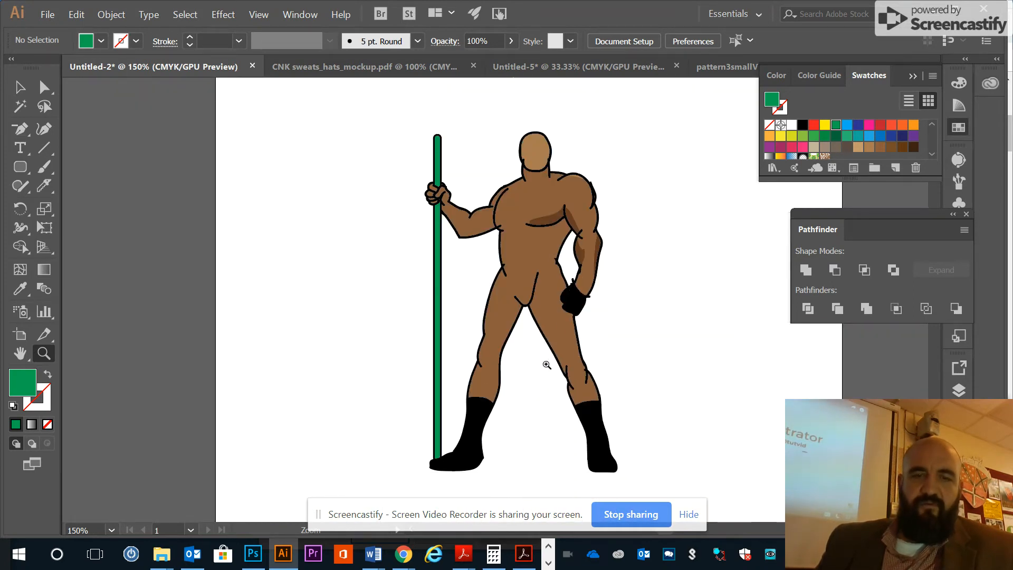
scroll(547, 364, "up", 1)
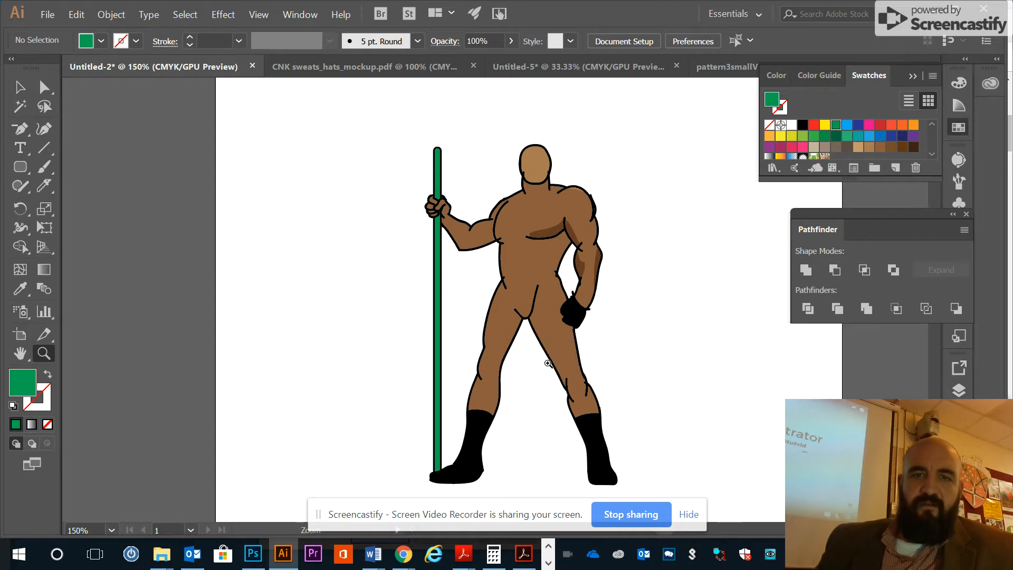
left_click(527, 275)
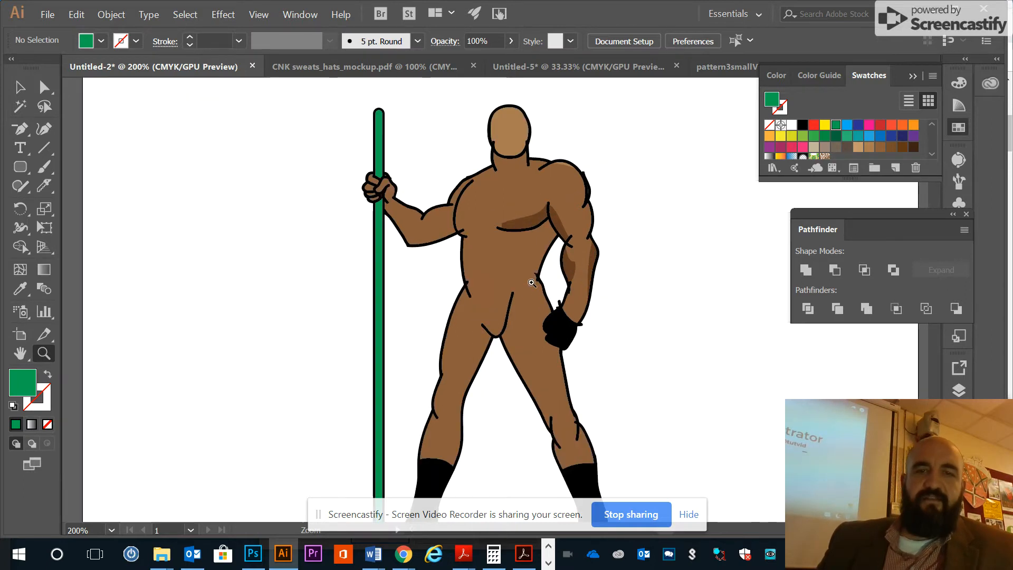
left_click(520, 277)
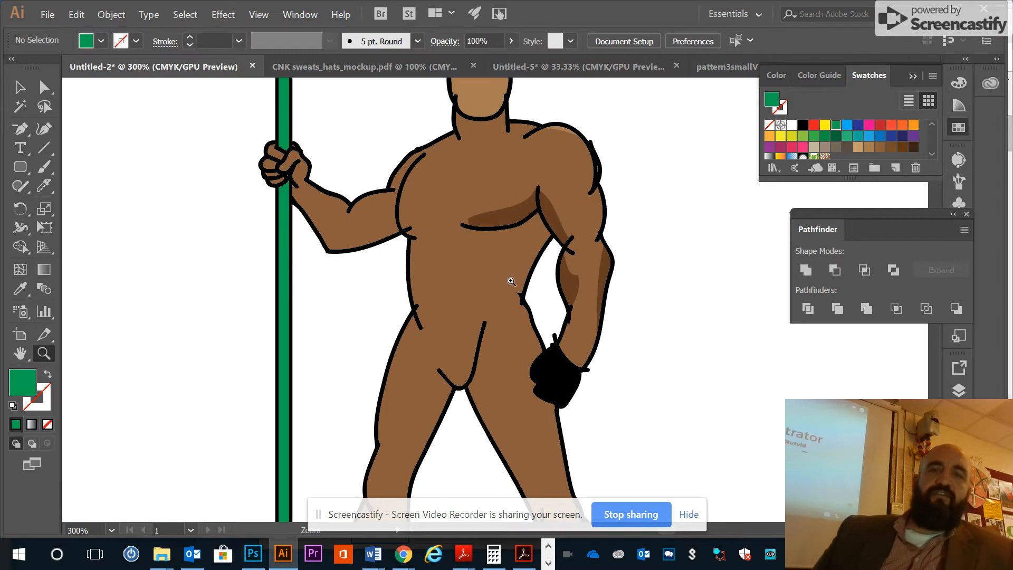
scroll(499, 254, "down", 6)
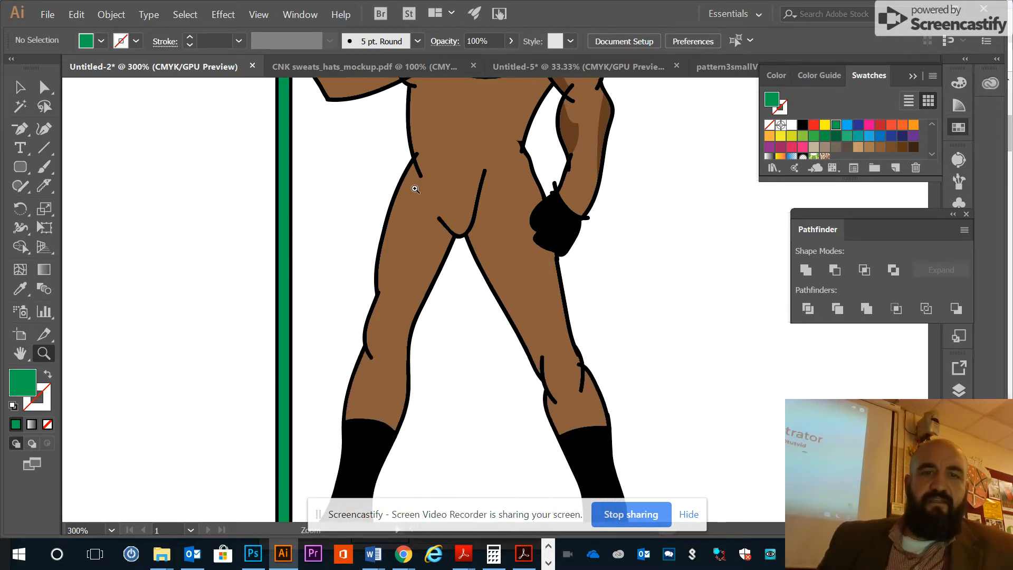
Recolor the stray black outline ends at the armpit, hip and waist with the body brown and merge them into the torso with Unite
left_click(423, 168)
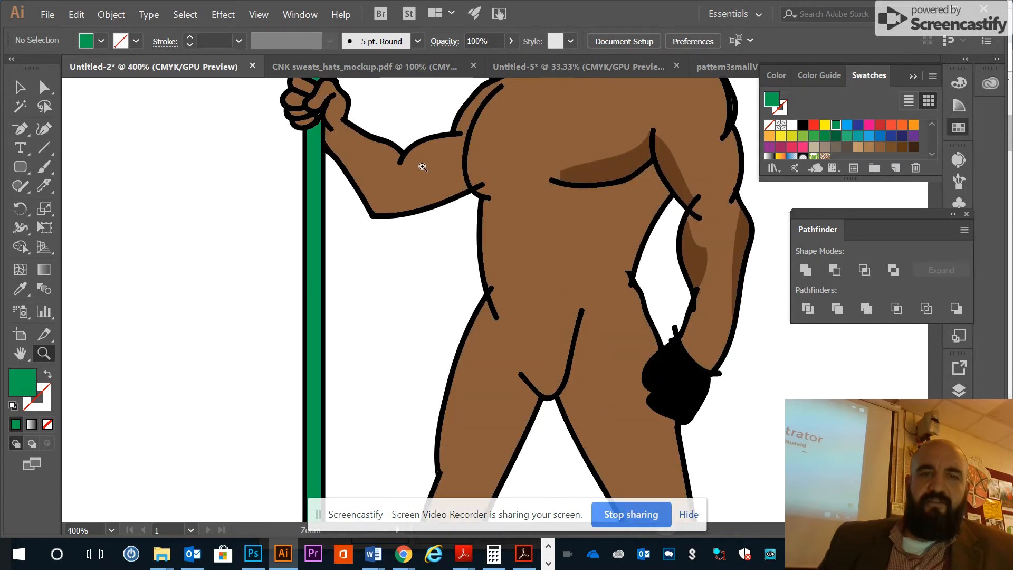
left_click(497, 257)
left_click(515, 430)
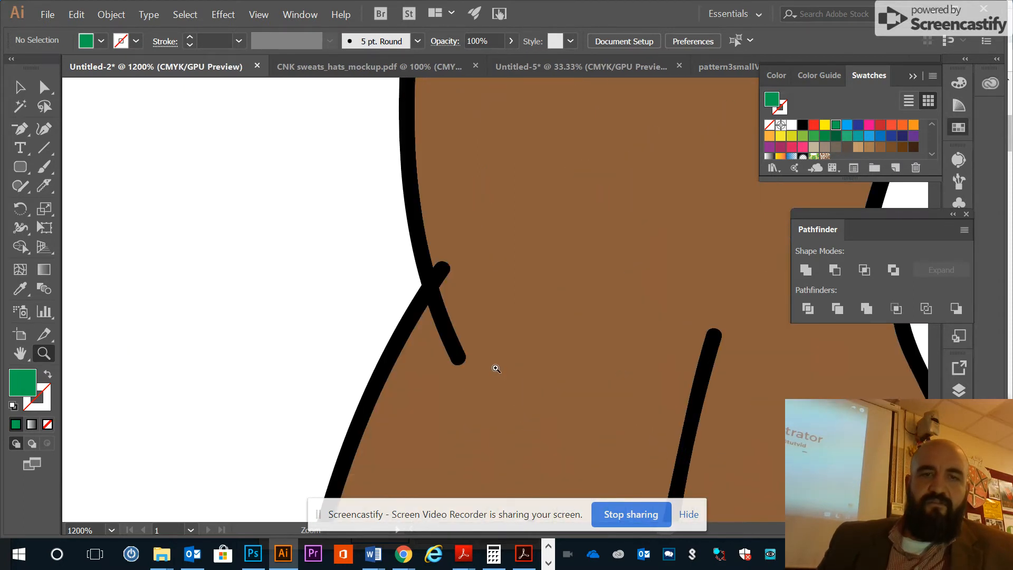
scroll(493, 364, "up", 5)
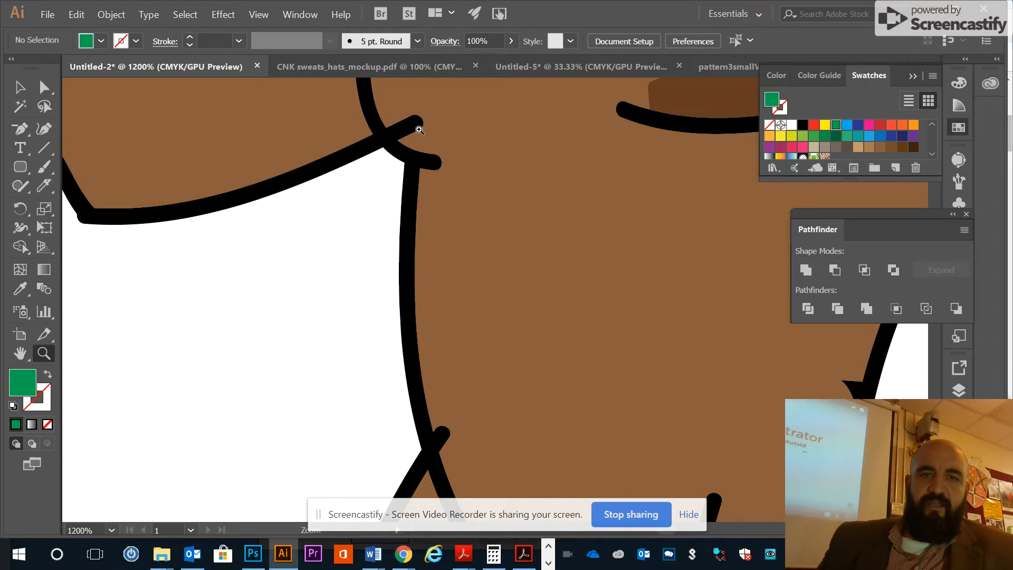
left_click(45, 87)
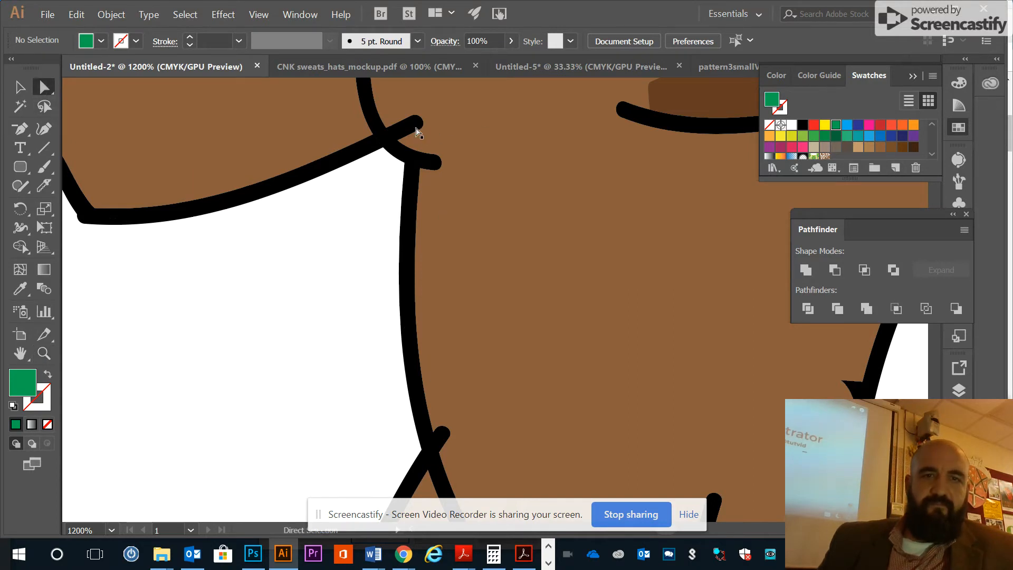
left_click(414, 130)
left_click(440, 433, "shift")
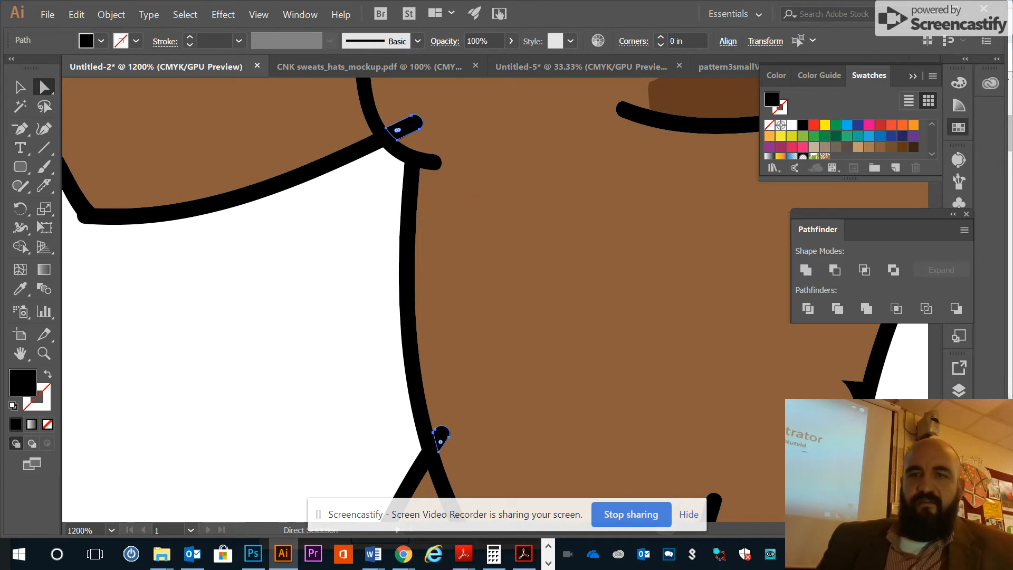
left_click(853, 389, "shift")
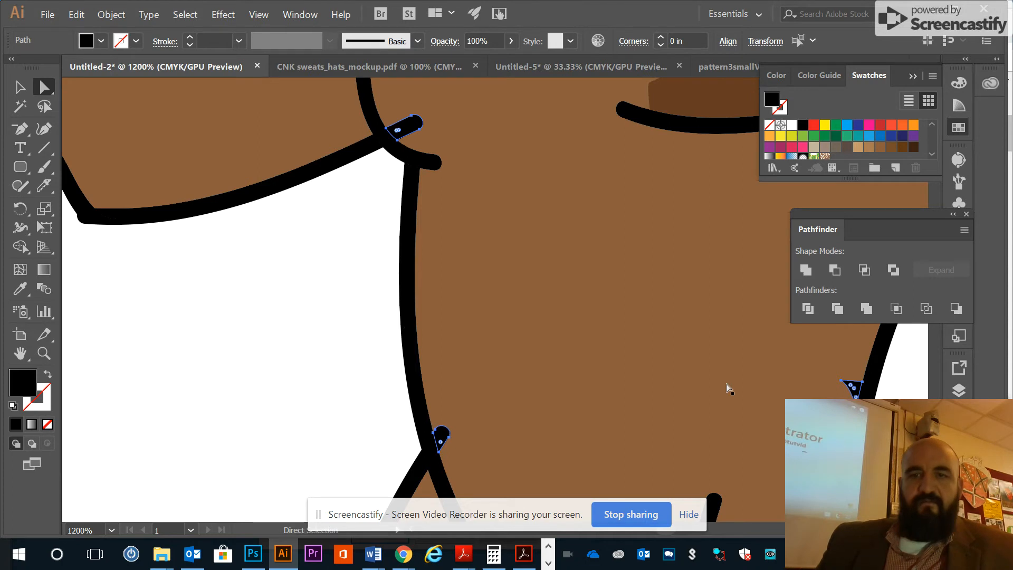
left_click(21, 289)
left_click(554, 312)
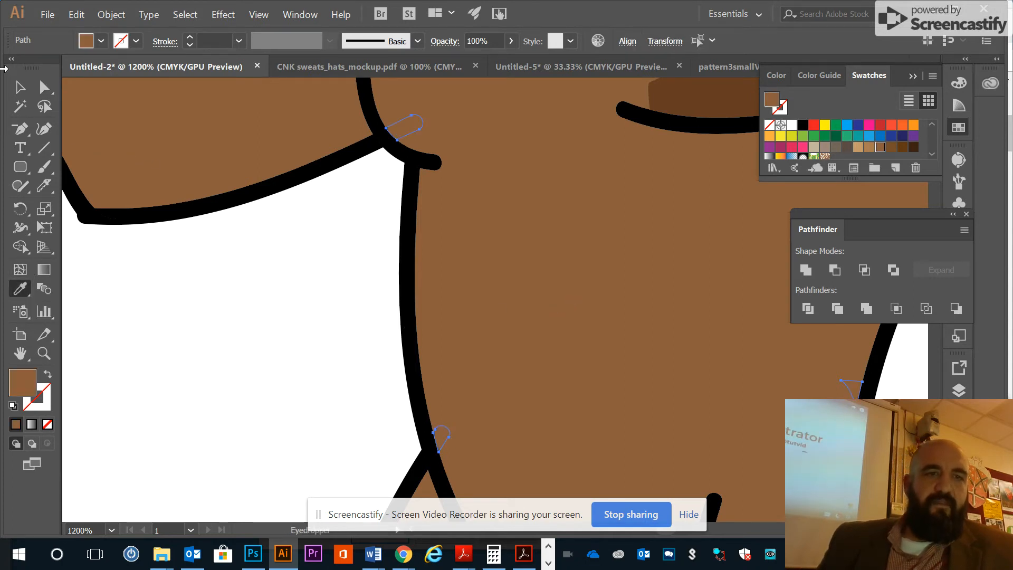
left_click(44, 87)
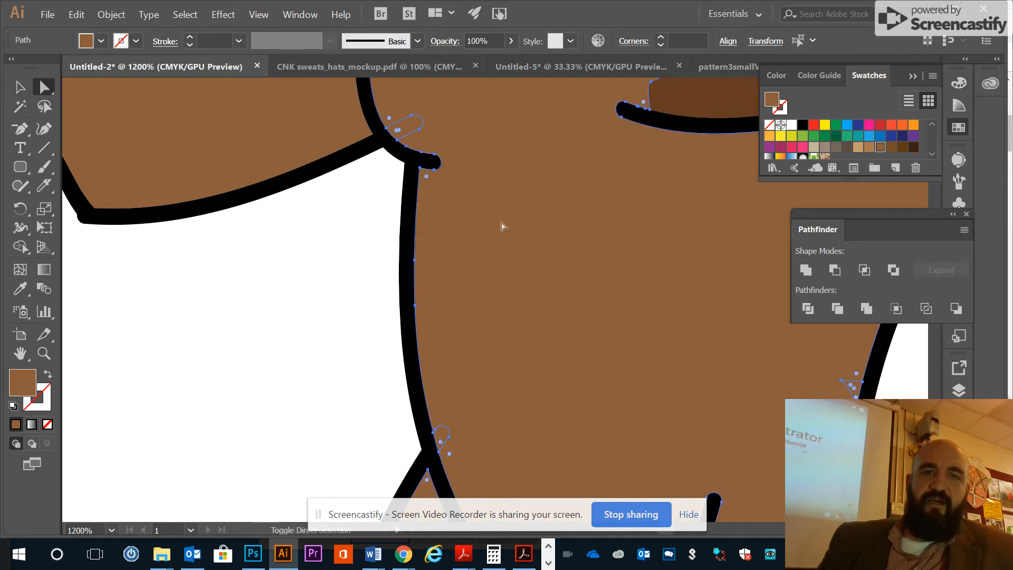
left_click(806, 270)
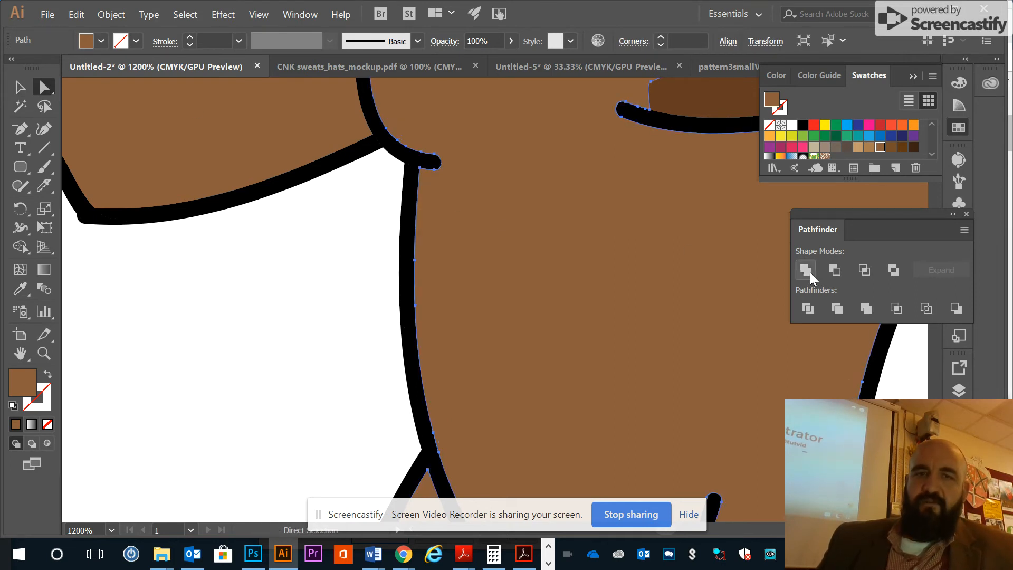
Recolor the dark shading piece on the inner forearm of the lowered arm with the face's light tan using the Eyedropper
key("z")
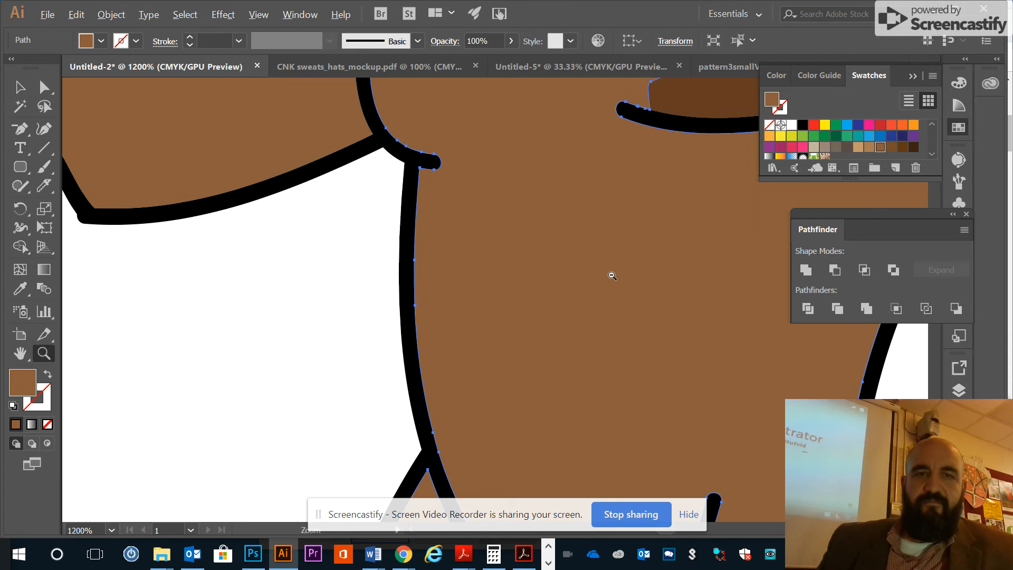
left_click(626, 270, "alt")
left_click(611, 275, "alt")
left_click(610, 276, "alt")
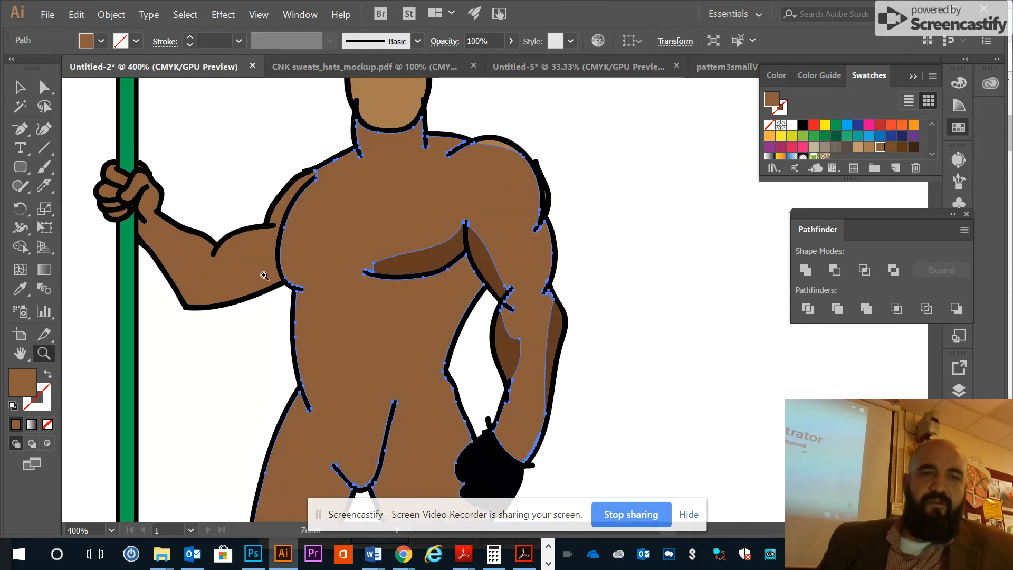
scroll(122, 294, "up", 1)
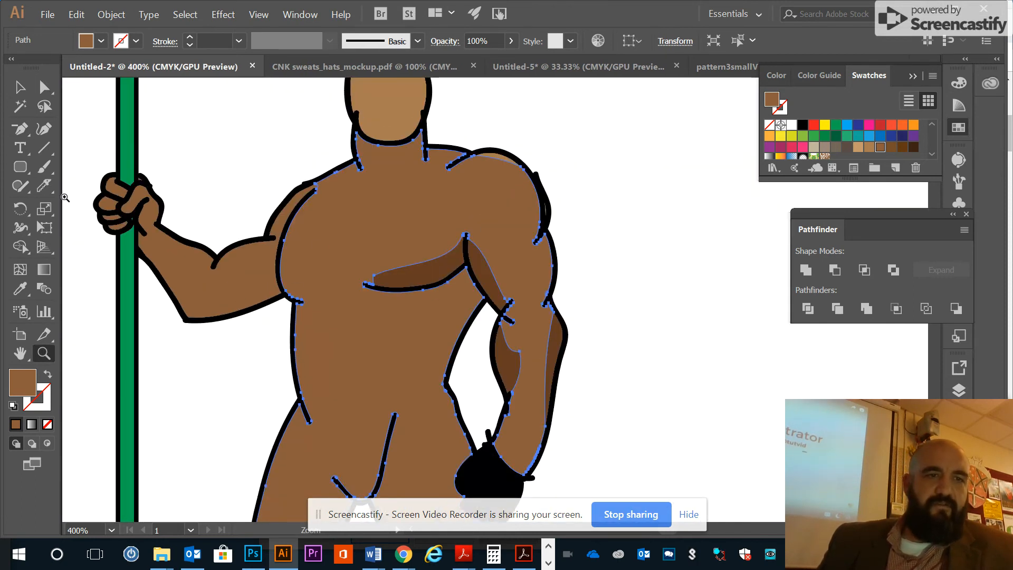
key("v")
key("a")
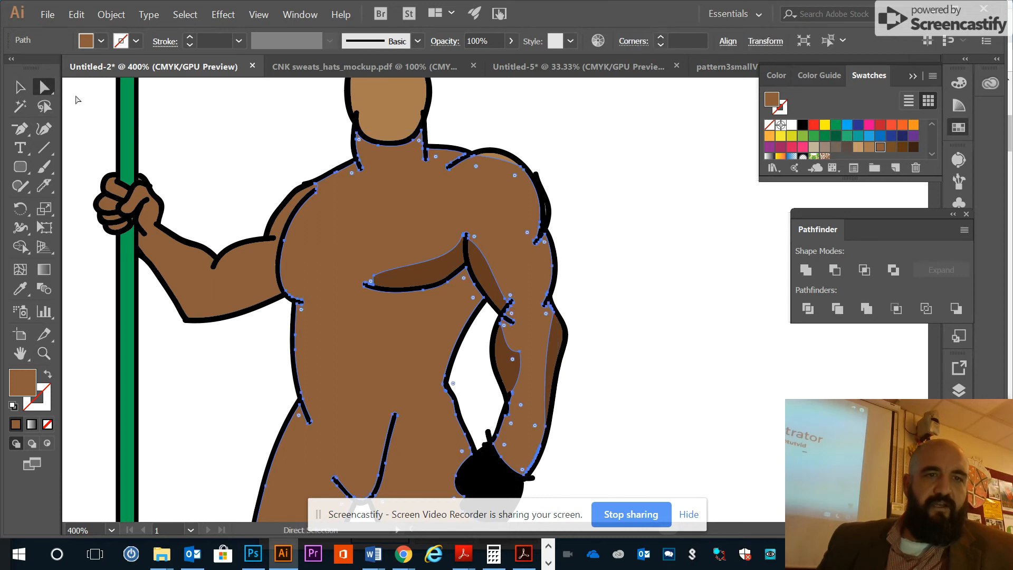
left_click(268, 130)
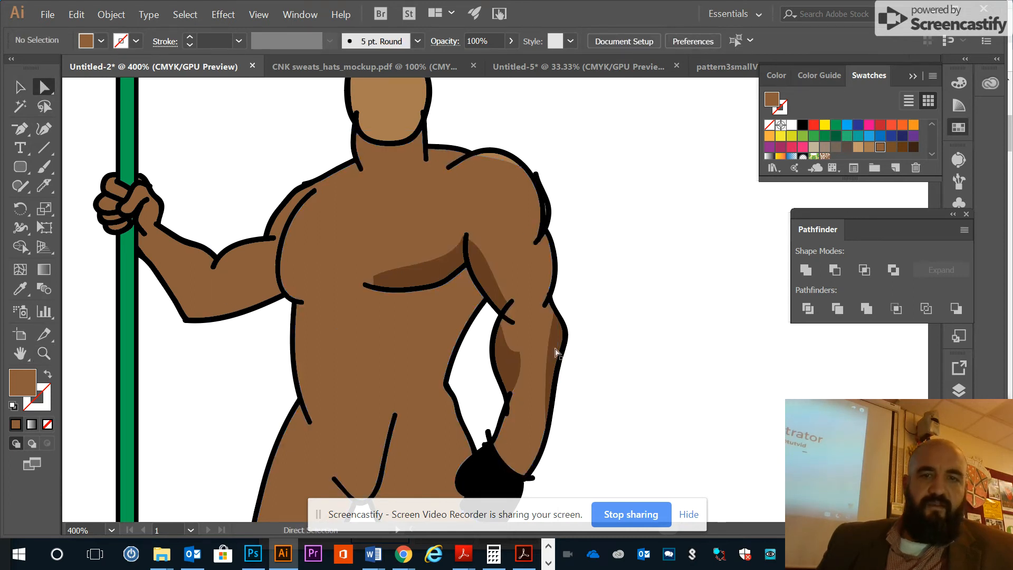
left_click(510, 370)
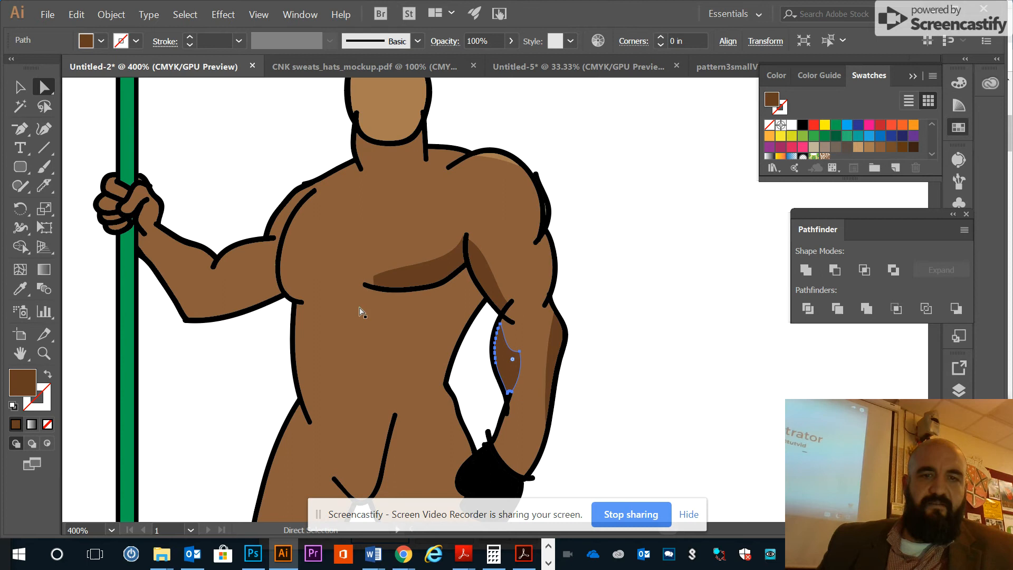
left_click(24, 285)
left_click(378, 102)
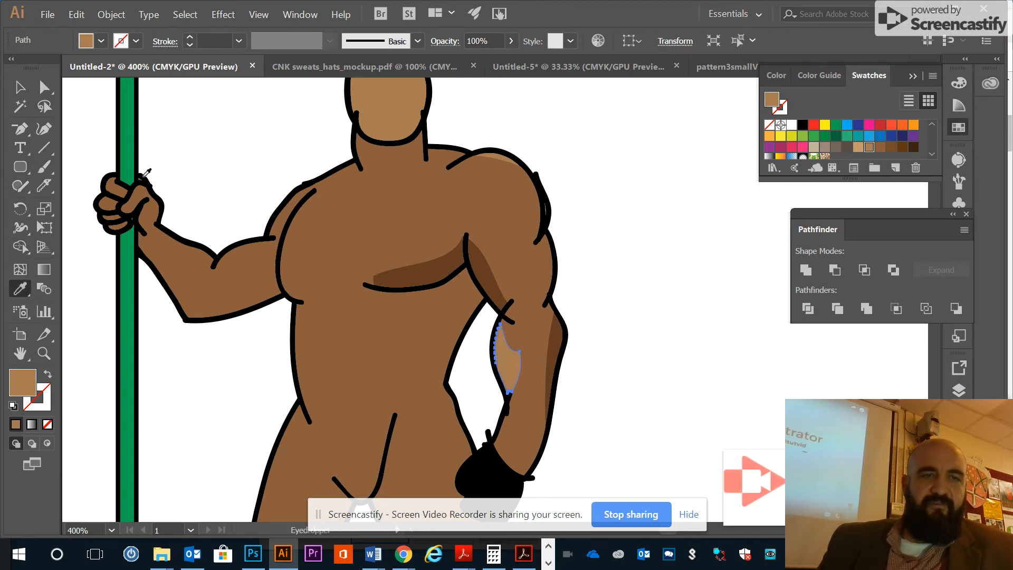
Cut the staff-holding arm's brown fill with the Knife along a curve from the elbow to the chest outline
left_click(44, 87)
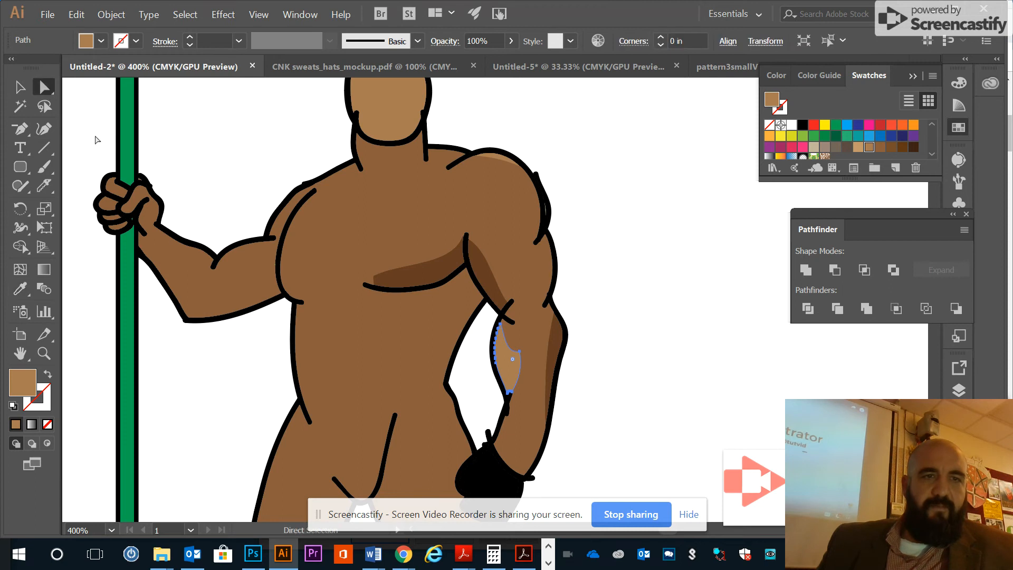
left_click(226, 304)
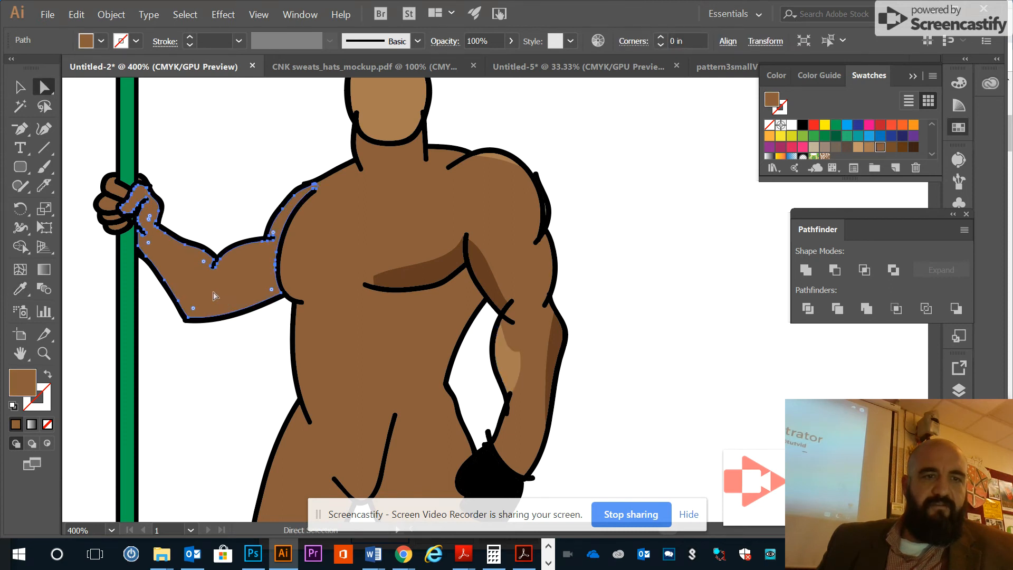
left_click(47, 186)
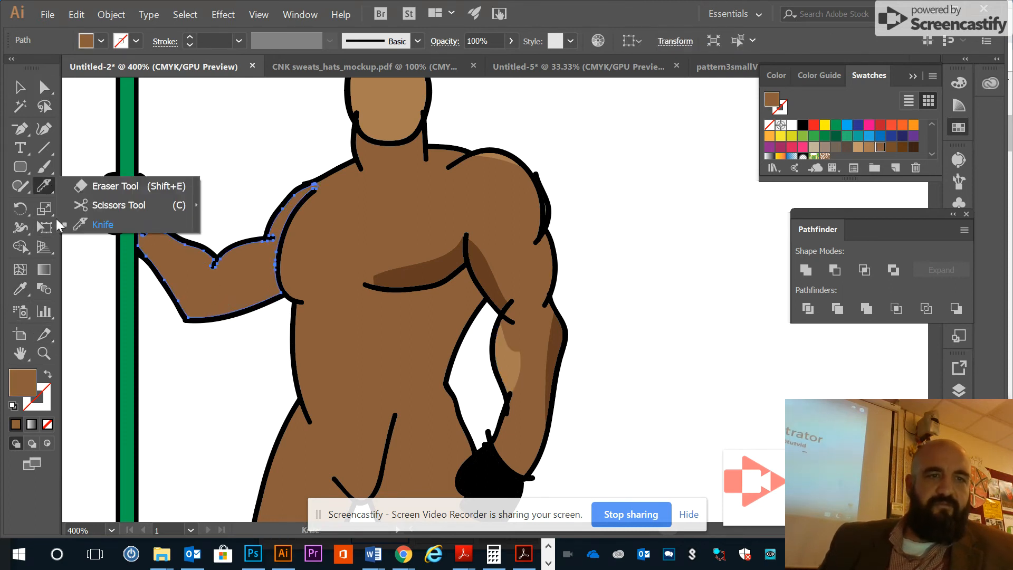
left_click(95, 224)
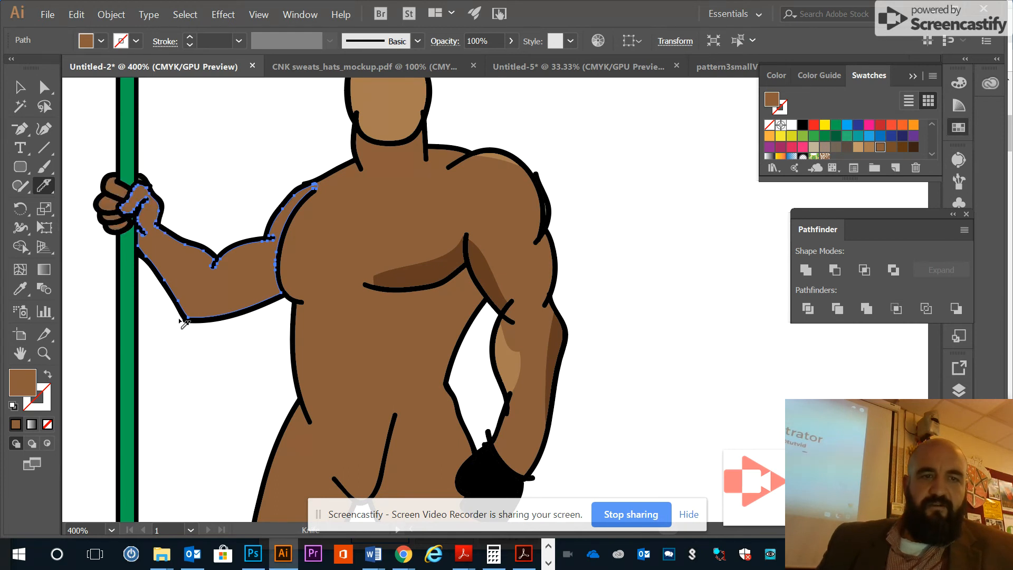
mouse_move(187, 319)
left_mouse_down()
mouse_move(274, 272)
mouse_move(287, 243)
left_mouse_up()
Select only the cut-off underside piece of the staff-holding upper arm and recolor it with the Eyedropper
left_click(45, 88)
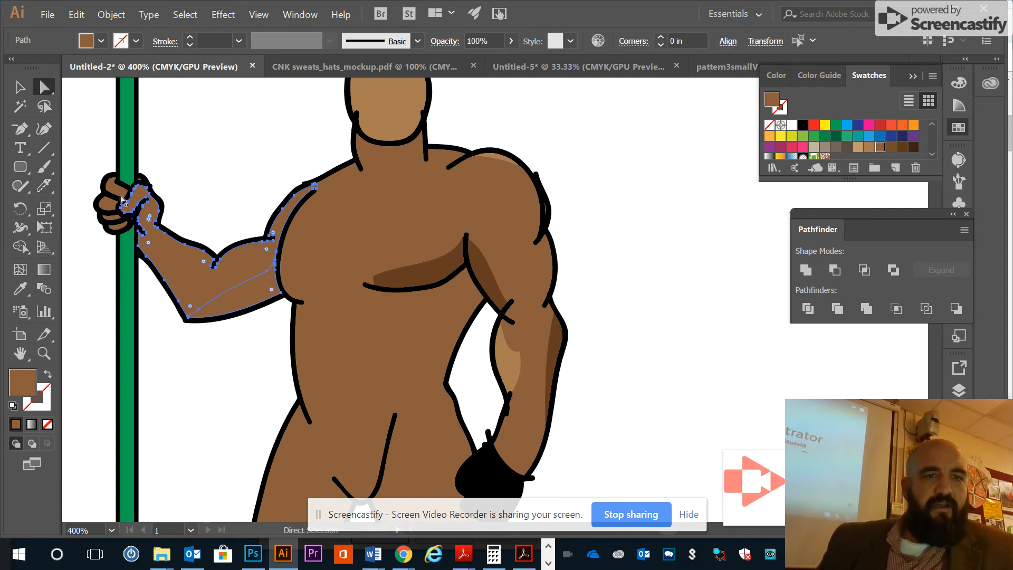
left_click(263, 338)
left_click(241, 295)
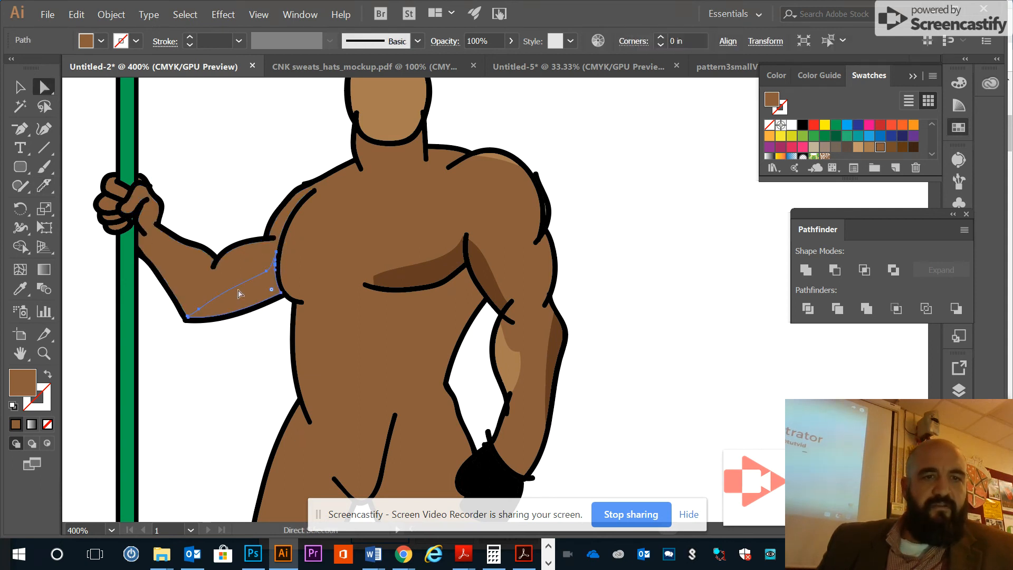
left_click(20, 289)
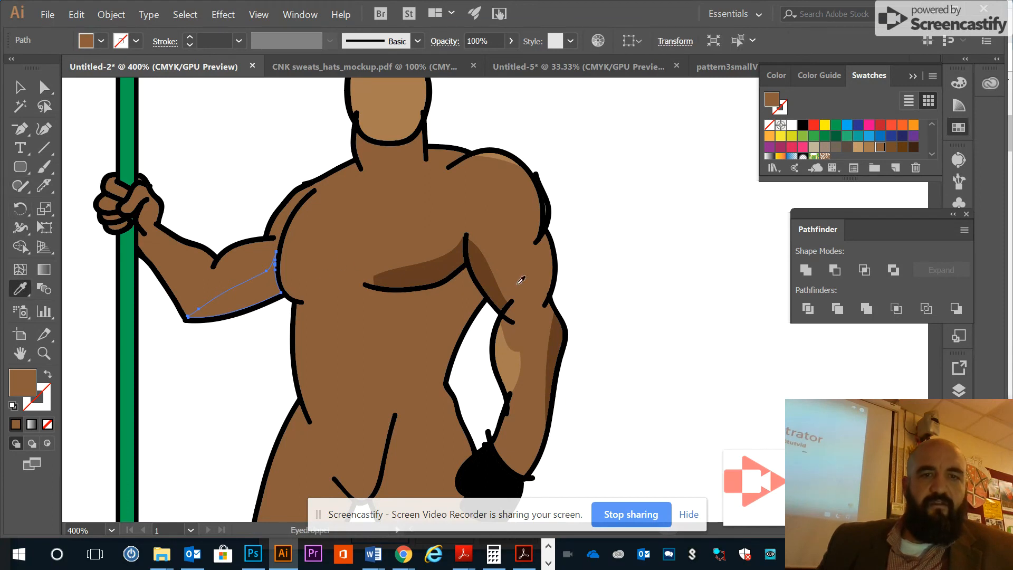